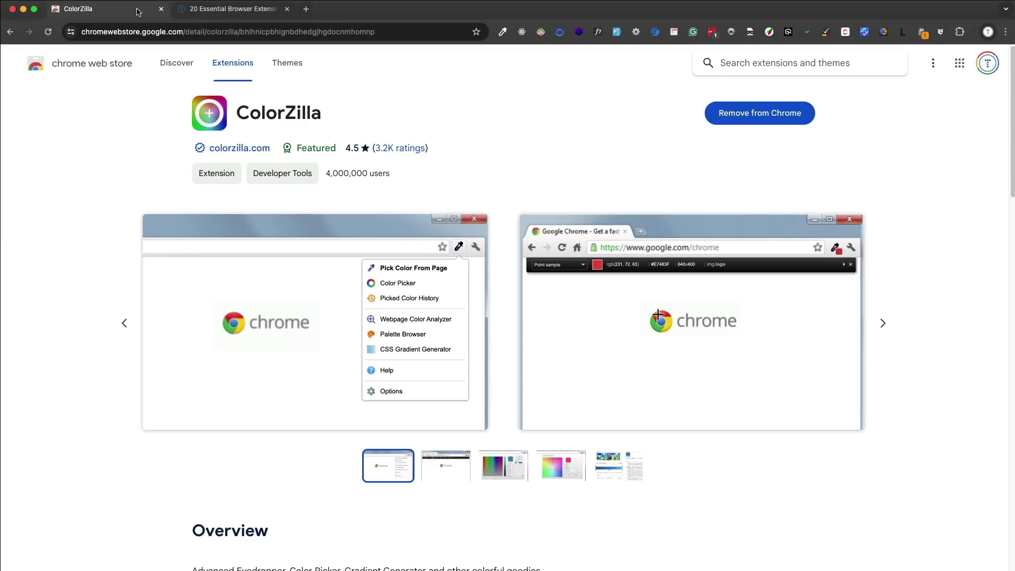
Show ColorZilla's store page, then use Pick Color From Page to copy the blog's red banner colour.
{"action": "left_click", "coordinate": [137, 11]}
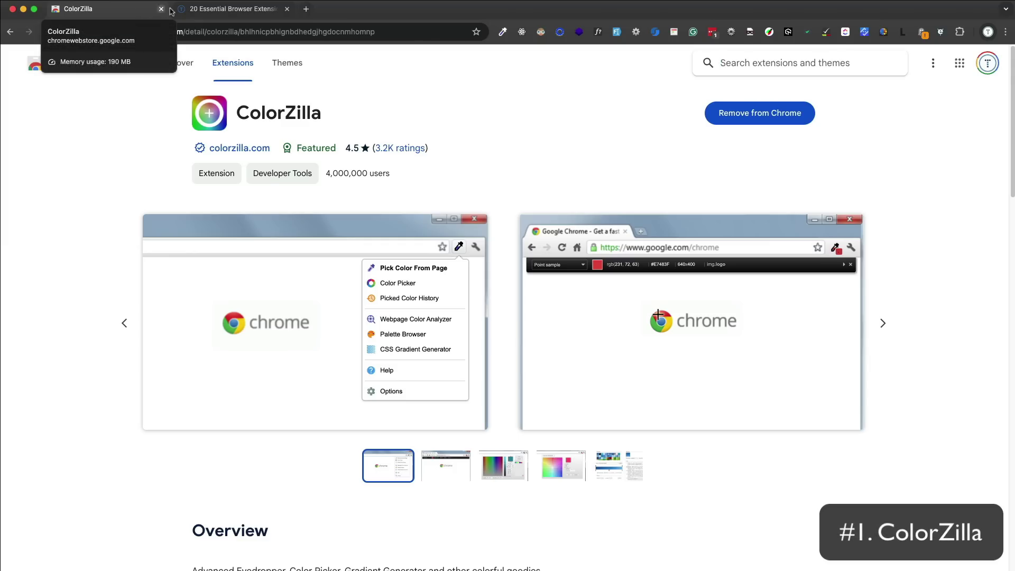
{"action": "left_click", "coordinate": [212, 10]}
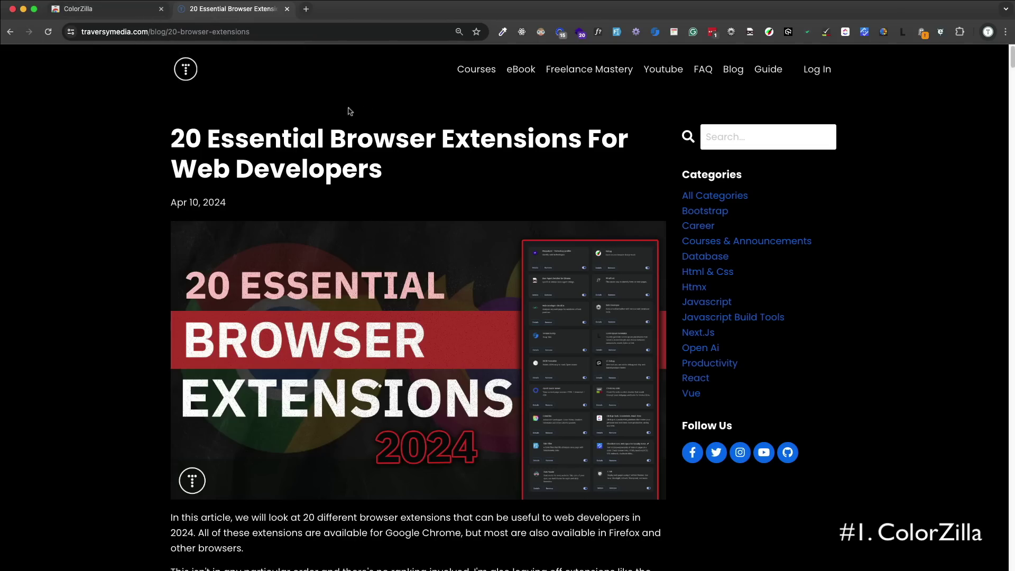
{"action": "left_click", "coordinate": [502, 32]}
{"action": "left_click", "coordinate": [481, 41]}
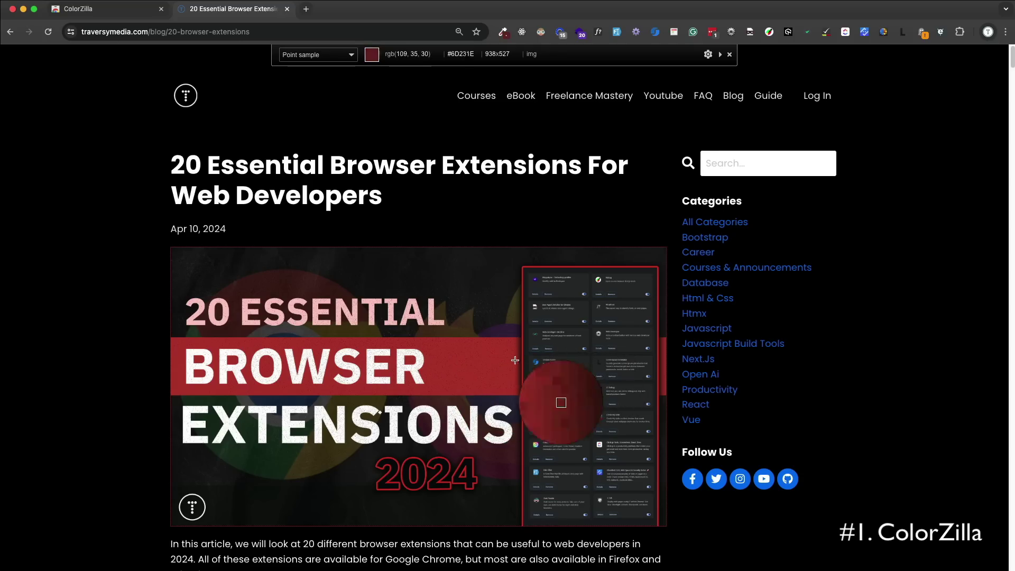
{"action": "left_click", "coordinate": [491, 362]}
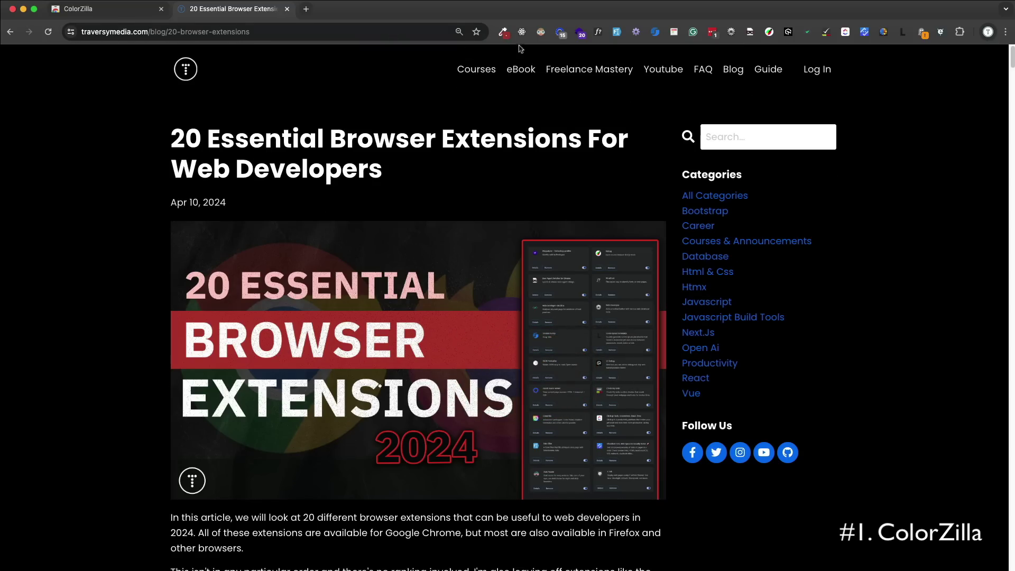
Open ColorZilla's Palette Browser, then close it and dismiss the features menu.
{"action": "left_click", "coordinate": [503, 33]}
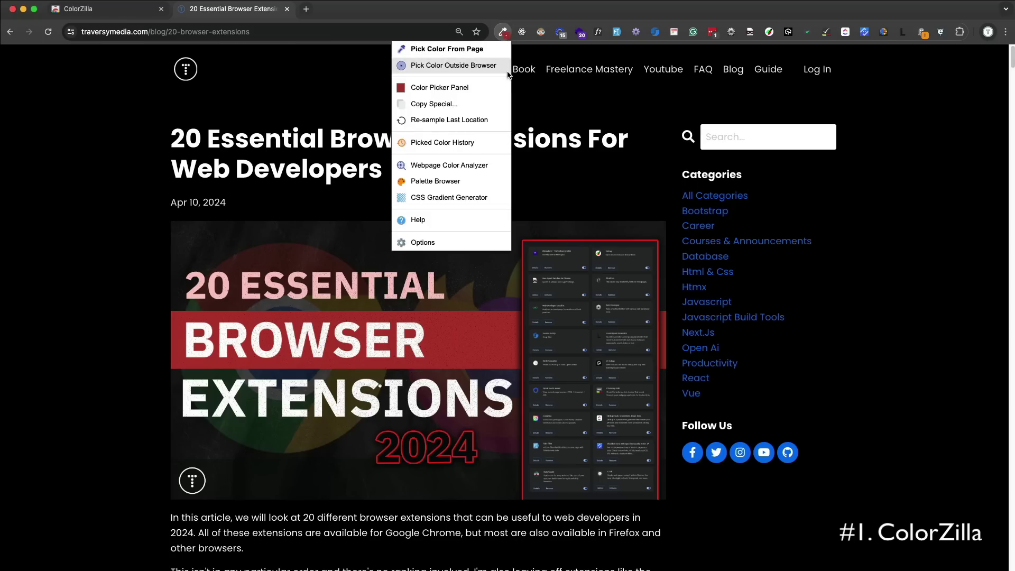
{"action": "left_click", "coordinate": [477, 179]}
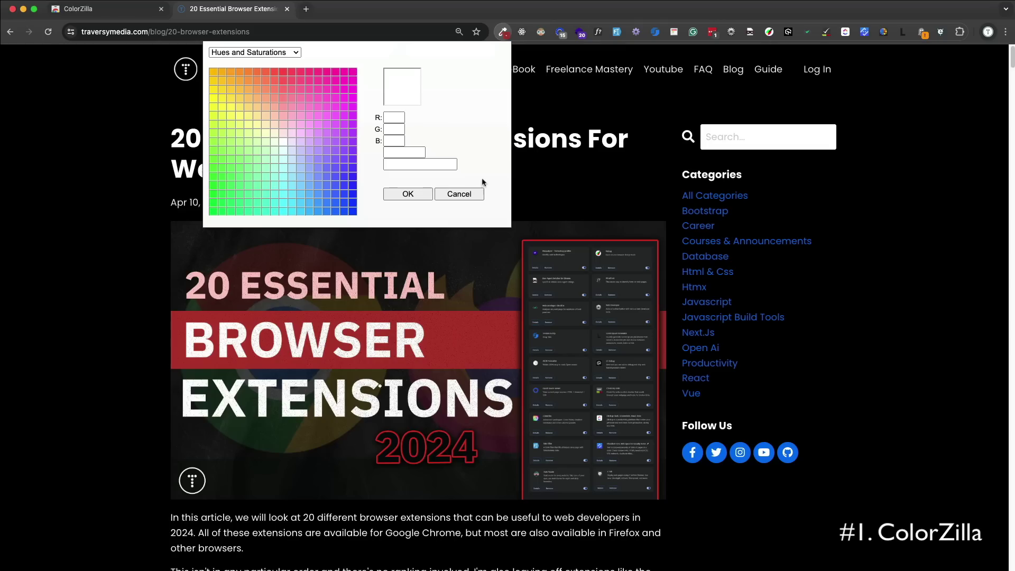
{"action": "left_click", "coordinate": [503, 32]}
{"action": "left_click", "coordinate": [502, 31]}
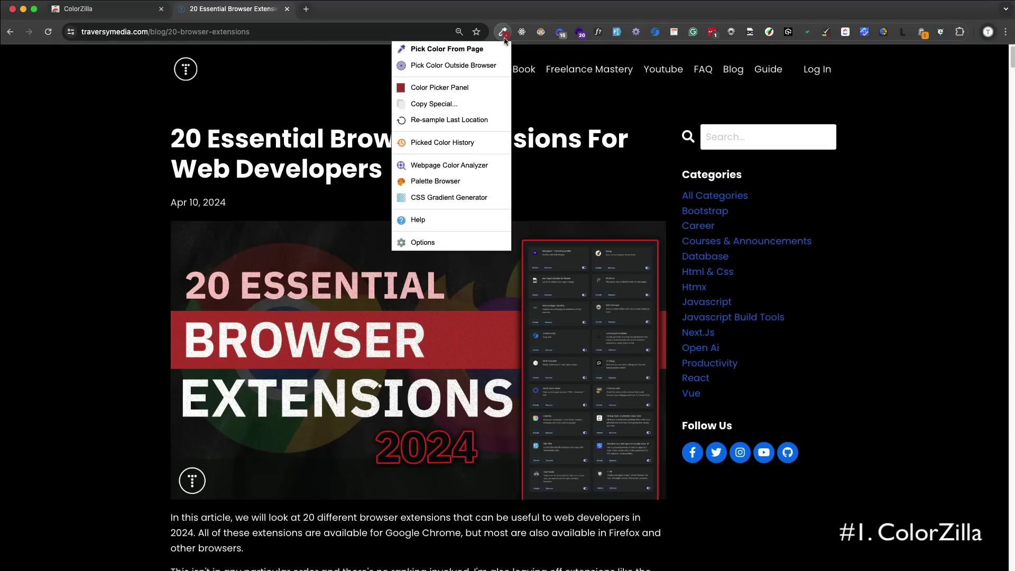
{"action": "left_click", "coordinate": [480, 67]}
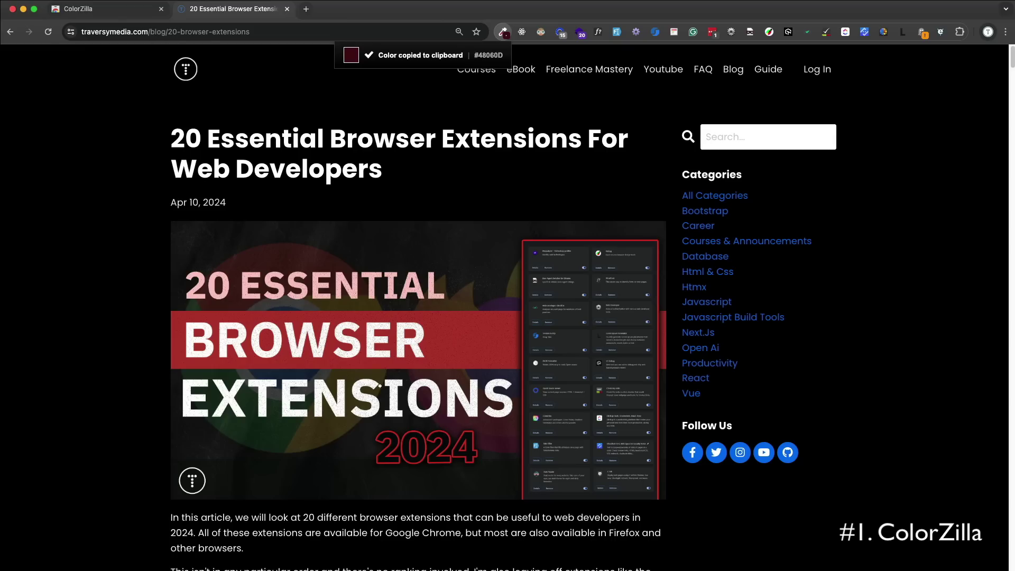
Open ColorZilla's CSS Gradient Generator, add a colour stop, and load the Gold 3D preset.
{"action": "left_click", "coordinate": [503, 32]}
{"action": "left_click", "coordinate": [453, 198]}
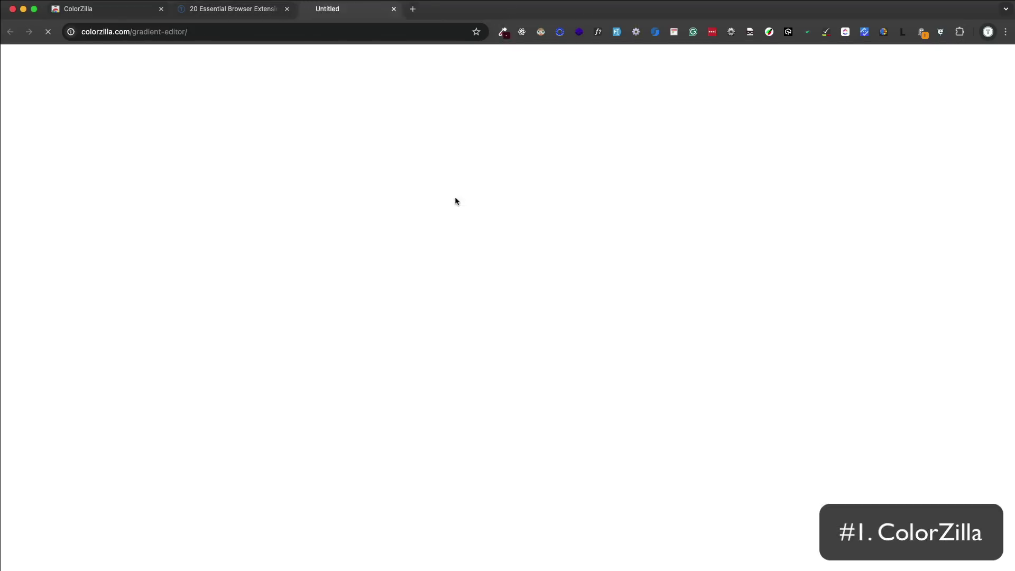
{"action": "left_click", "coordinate": [282, 316]}
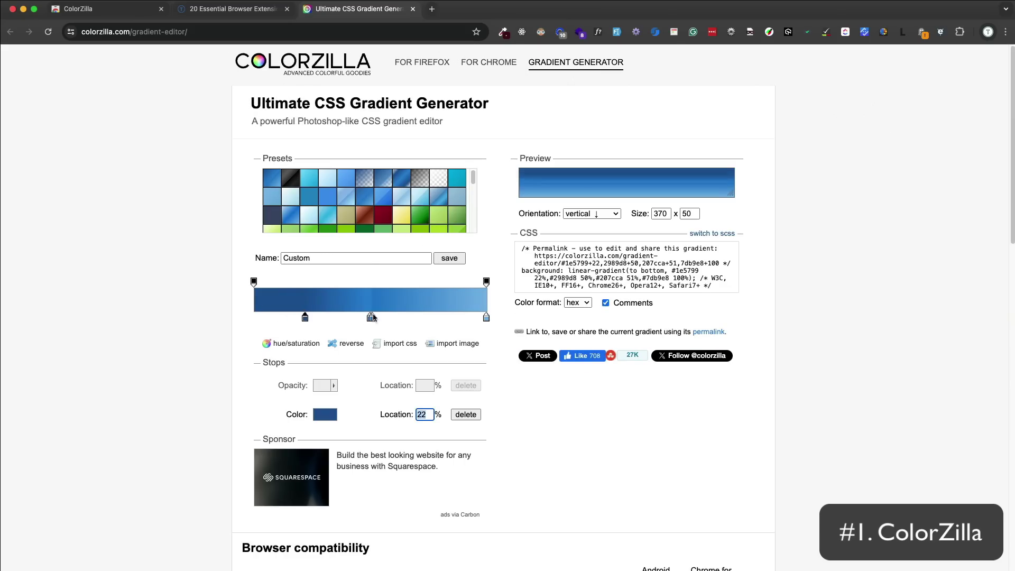
{"action": "left_click", "coordinate": [402, 217]}
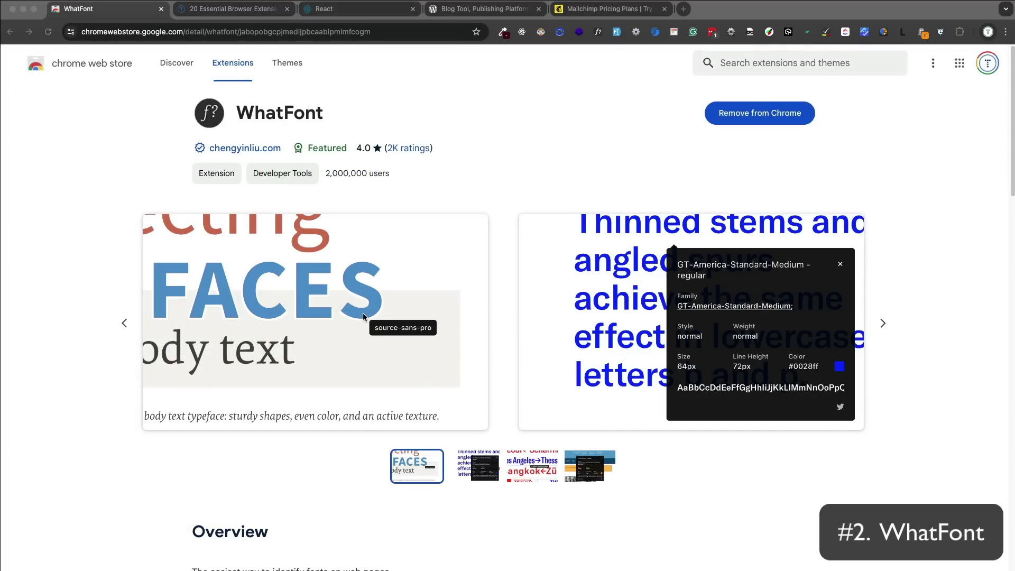
Run WhatFont on the Traversy article, WordPress and Mailchimp pages, and show the Pricing link's font details.
{"action": "key", "text": "ctrl+Tab"}
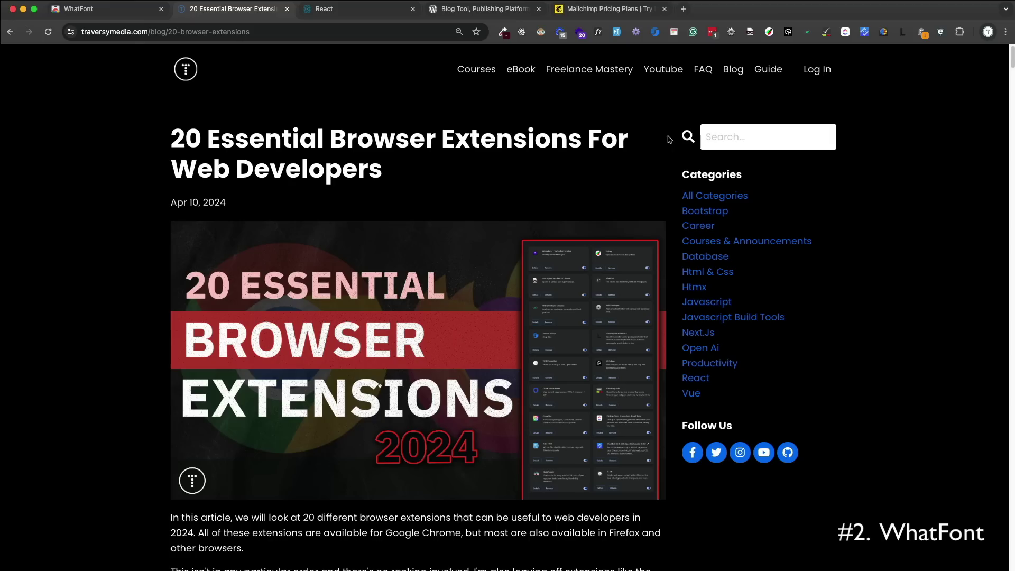
{"action": "left_click", "coordinate": [598, 33]}
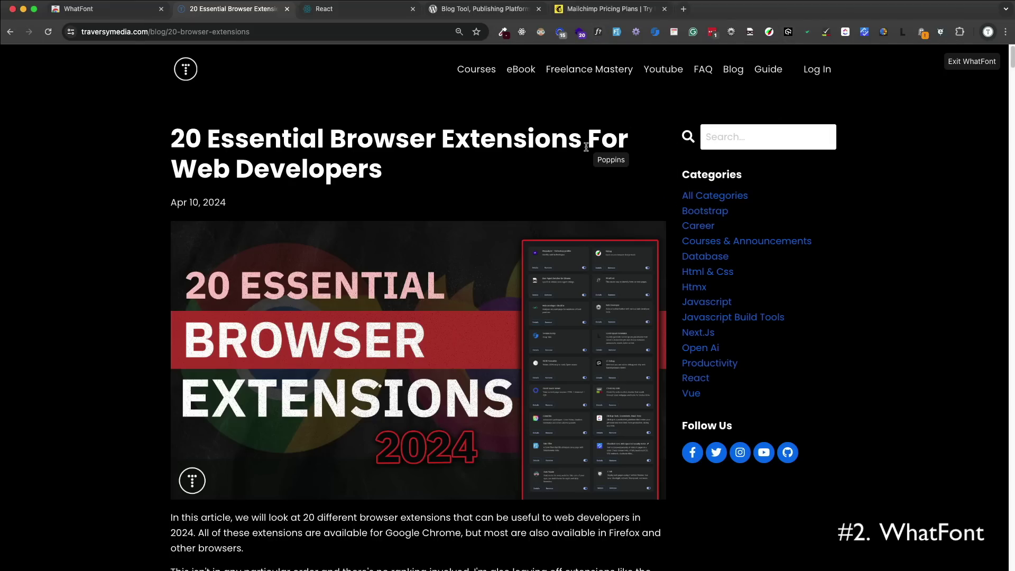
{"action": "left_click", "coordinate": [478, 9]}
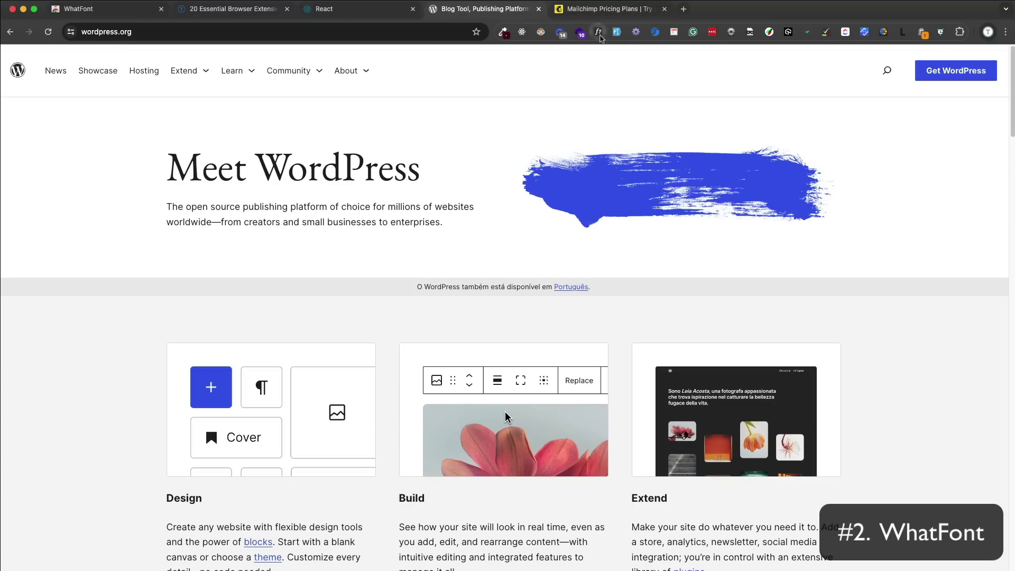
{"action": "left_click", "coordinate": [599, 35]}
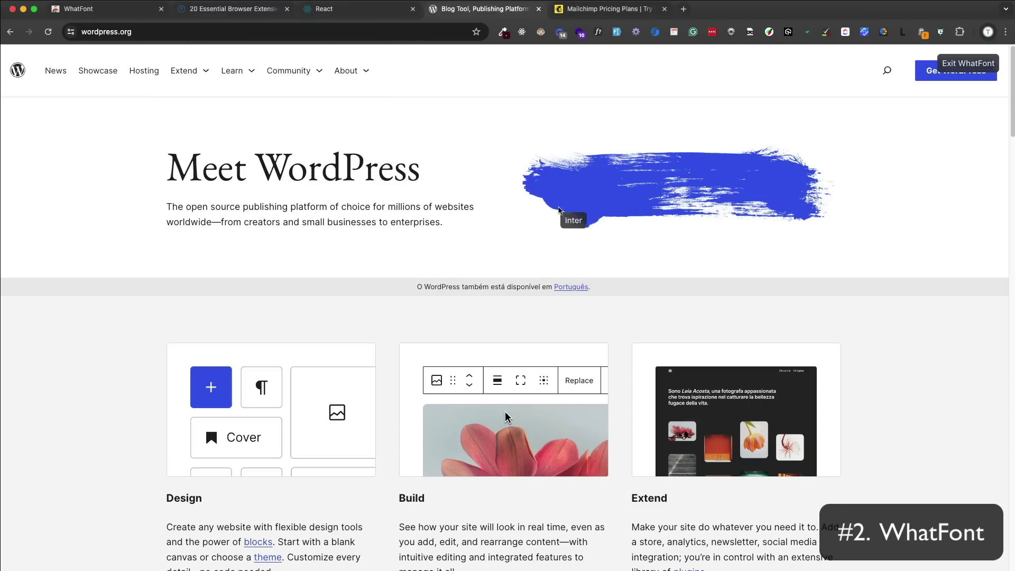
{"action": "left_click", "coordinate": [596, 15]}
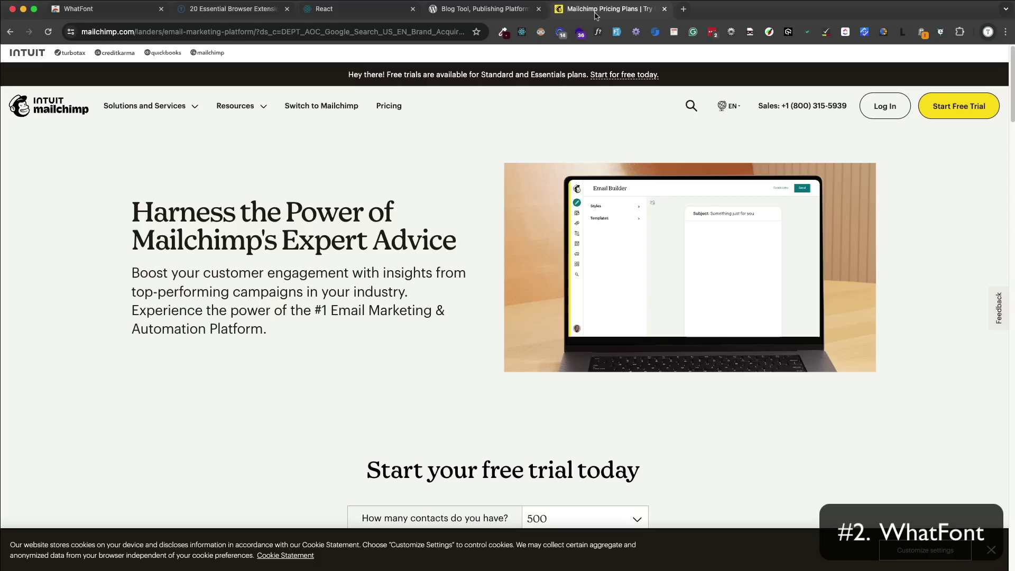
{"action": "left_click", "coordinate": [598, 32]}
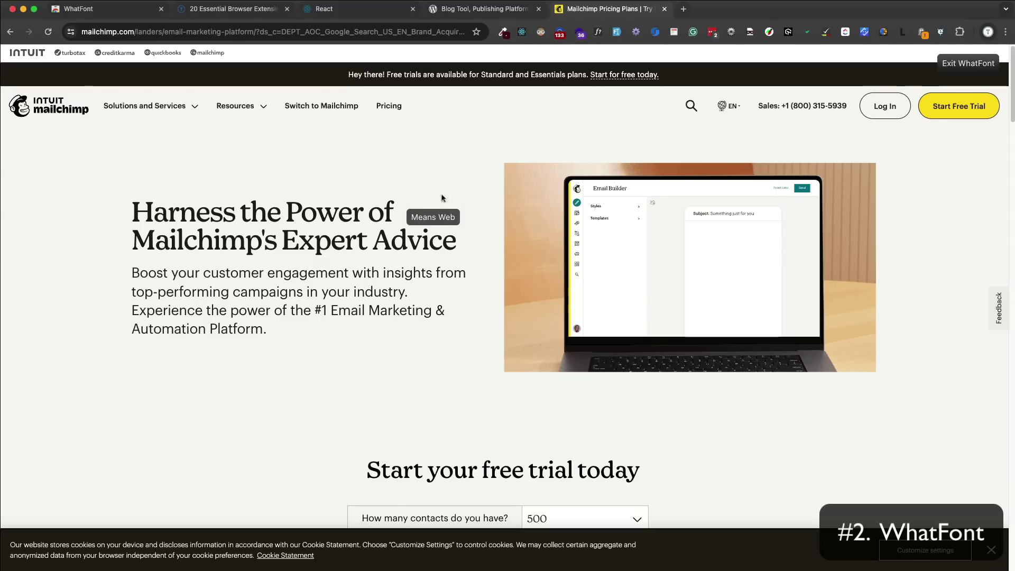
{"action": "left_click", "coordinate": [404, 115]}
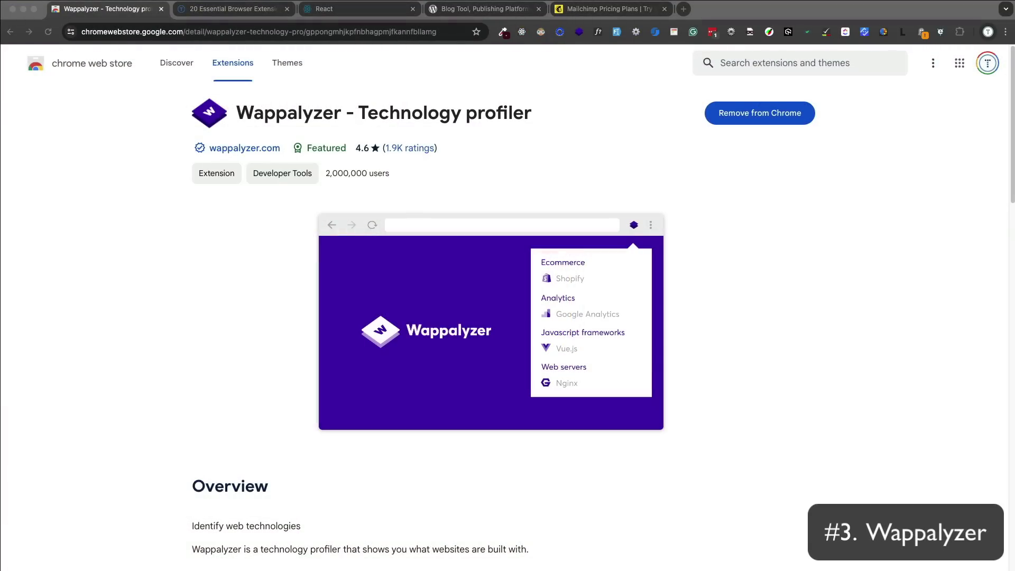
List the Mailchimp site's technologies with Wappalyzer and scroll through them.
{"action": "left_click", "coordinate": [579, 9]}
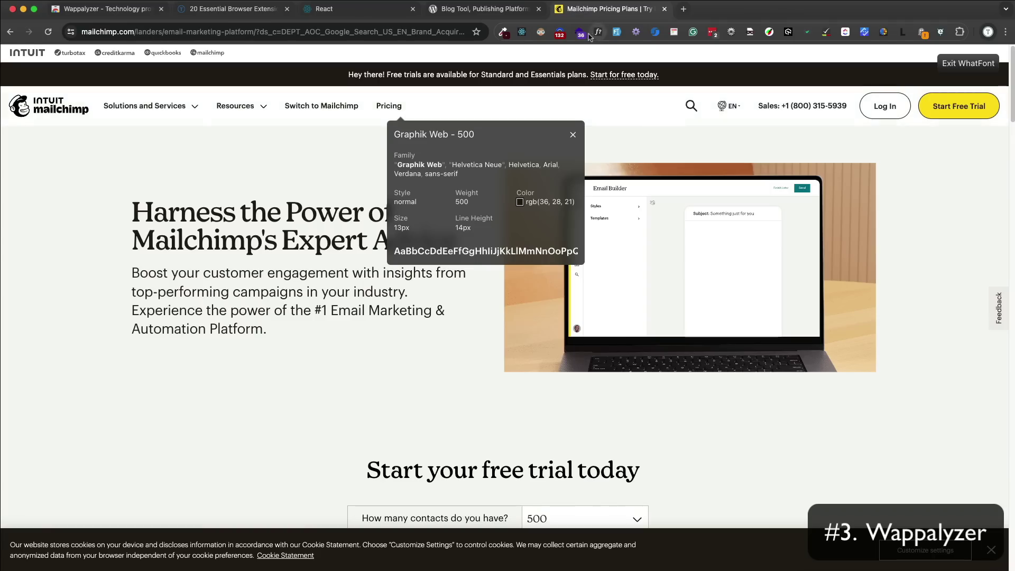
{"action": "left_click", "coordinate": [580, 32]}
{"action": "scroll", "coordinate": [478, 227], "scroll_direction": "down", "scroll_amount": 3}
{"action": "scroll", "coordinate": [465, 238], "scroll_direction": "down", "scroll_amount": 3}
{"action": "scroll", "coordinate": [452, 249], "scroll_direction": "down", "scroll_amount": 4}
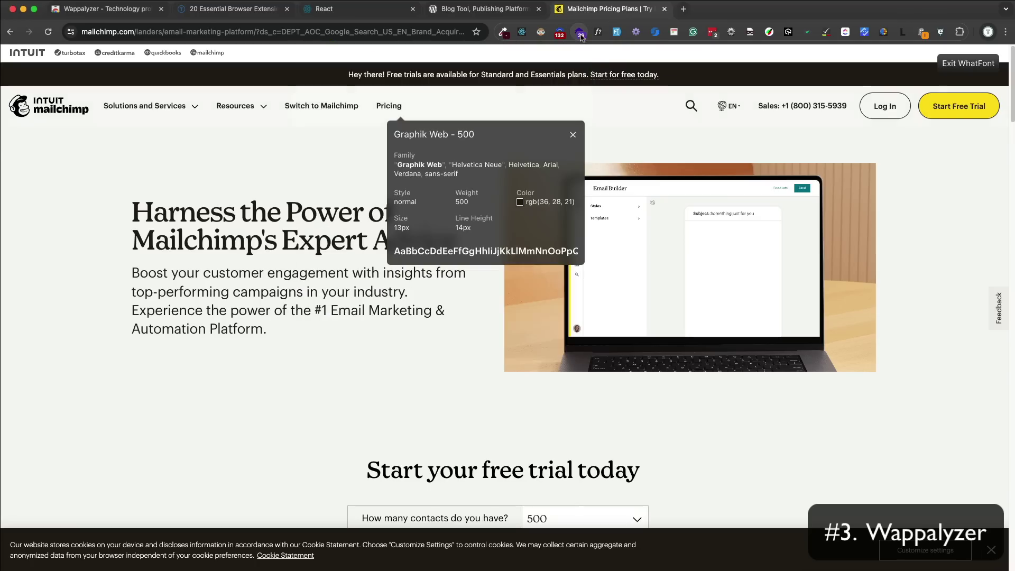
{"action": "left_click", "coordinate": [388, 105]}
List and scroll through the technologies wordpress.org is built with.
{"action": "left_click", "coordinate": [484, 9]}
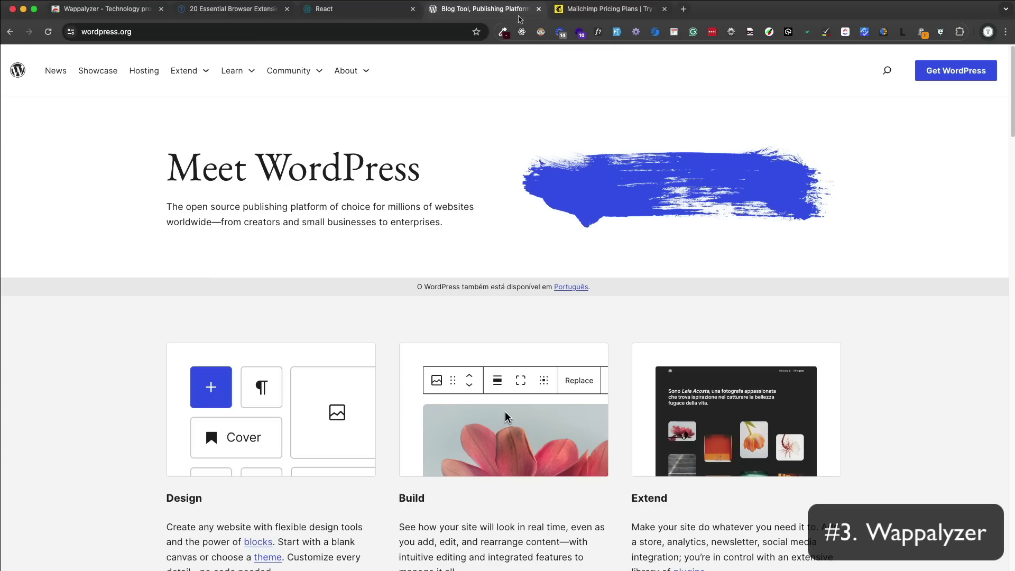
{"action": "left_click", "coordinate": [580, 33]}
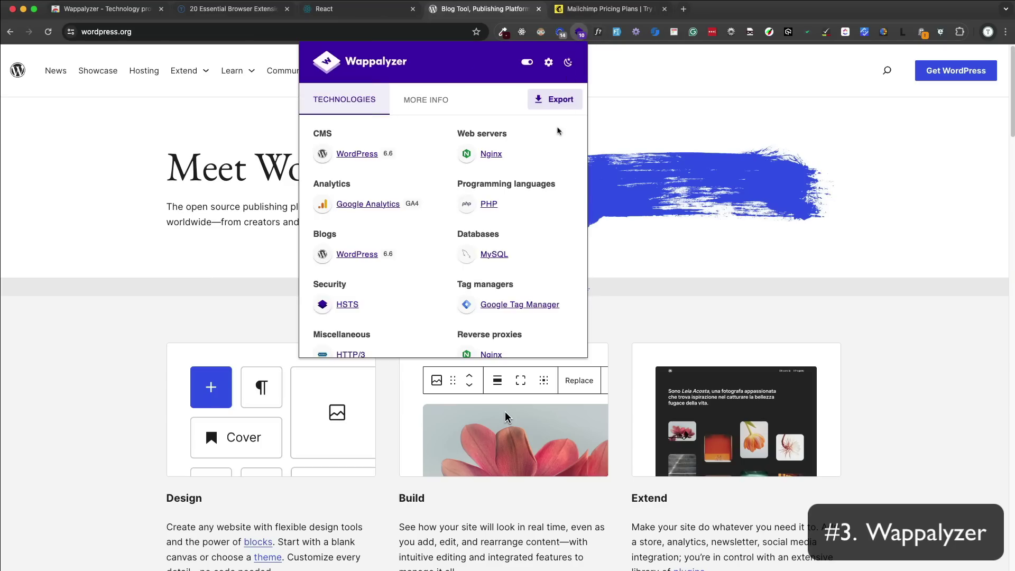
{"action": "scroll", "coordinate": [559, 137], "scroll_direction": "down", "scroll_amount": 2}
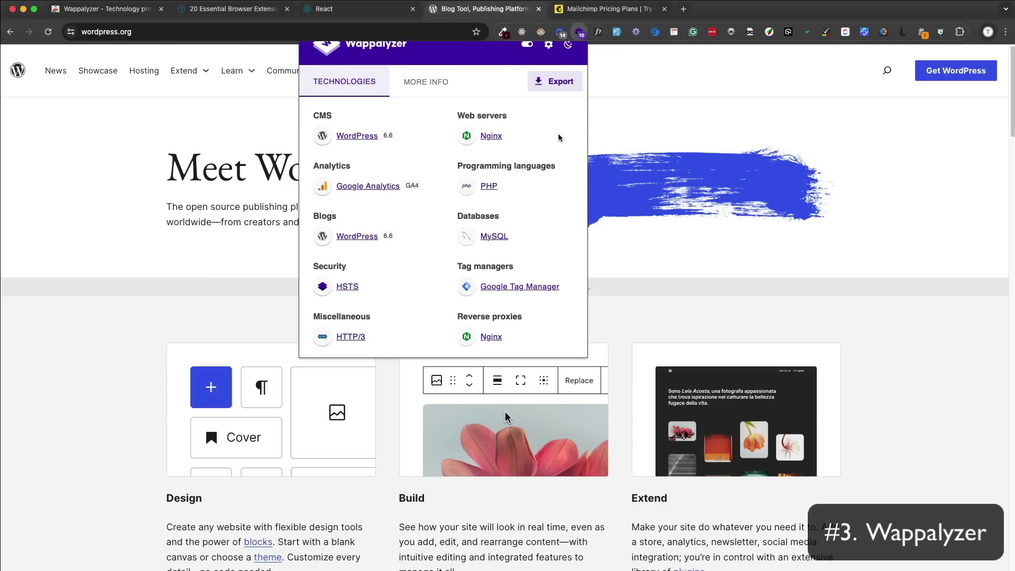
{"action": "scroll", "coordinate": [556, 144], "scroll_direction": "down", "scroll_amount": 1}
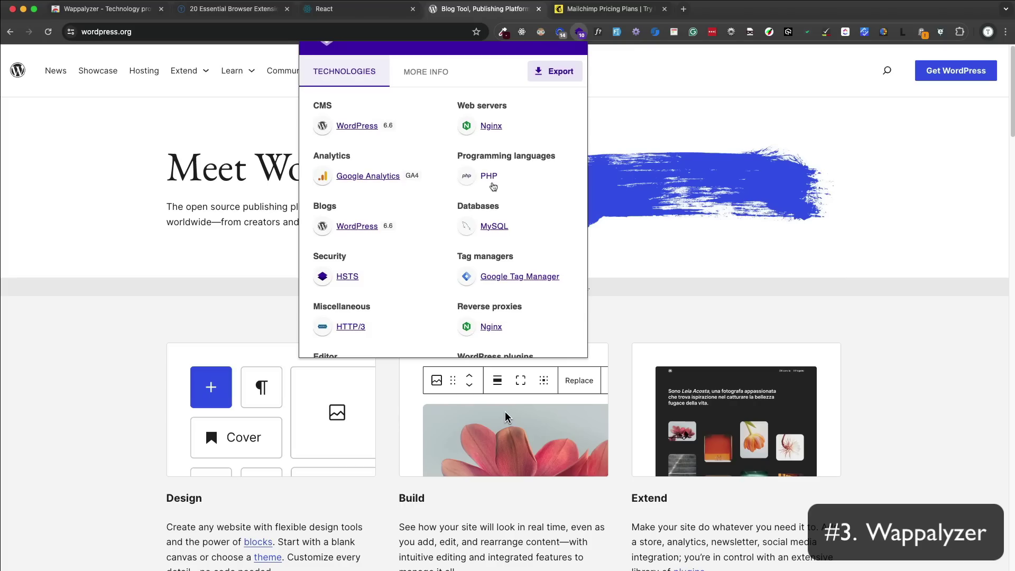
{"action": "scroll", "coordinate": [526, 221], "scroll_direction": "down", "scroll_amount": 3}
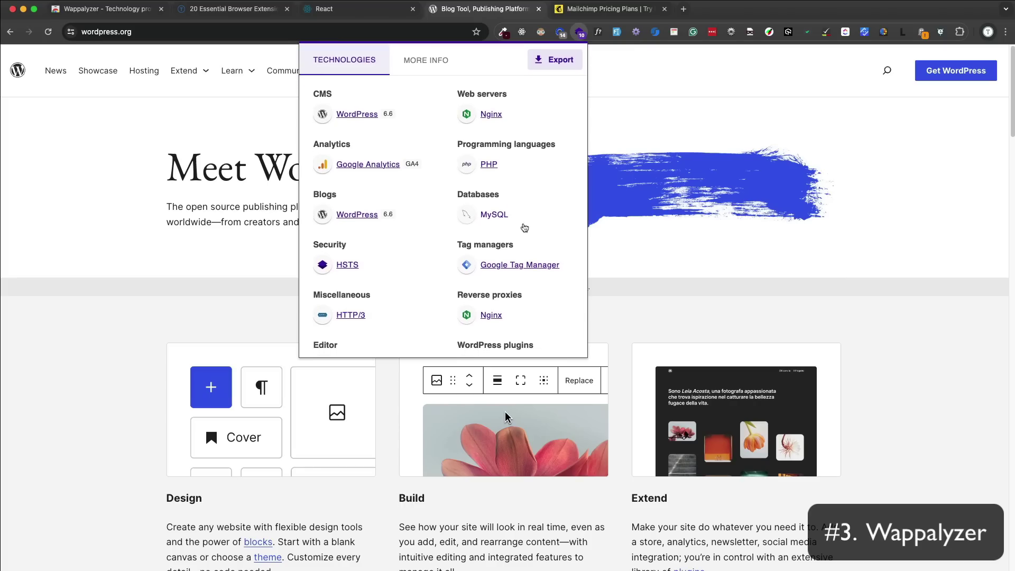
{"action": "scroll", "coordinate": [516, 247], "scroll_direction": "down", "scroll_amount": 2}
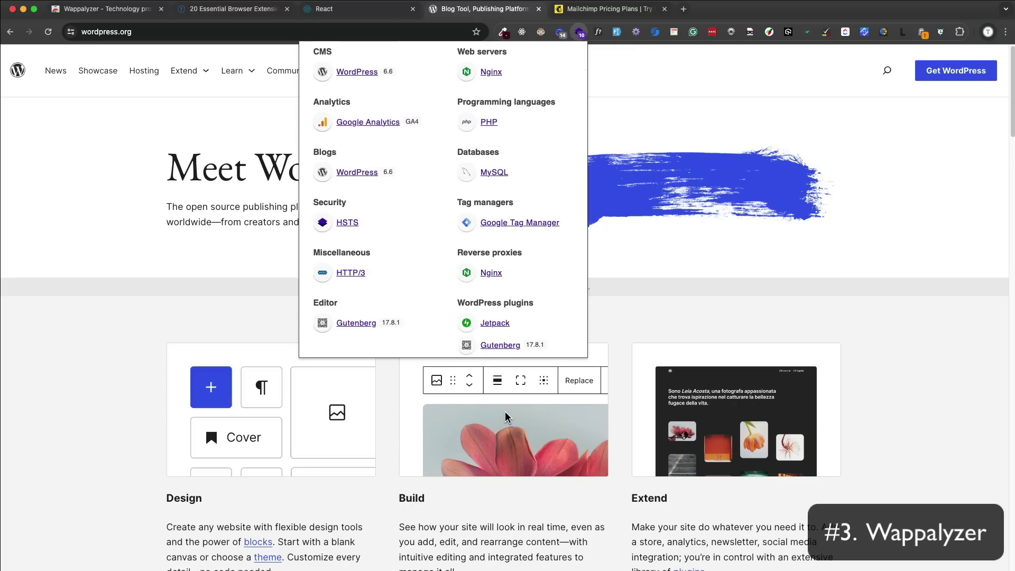
Check Wappalyzer's tech stacks for react.dev and the 20 browser extensions article, then return to the store page.
{"action": "left_click", "coordinate": [343, 11]}
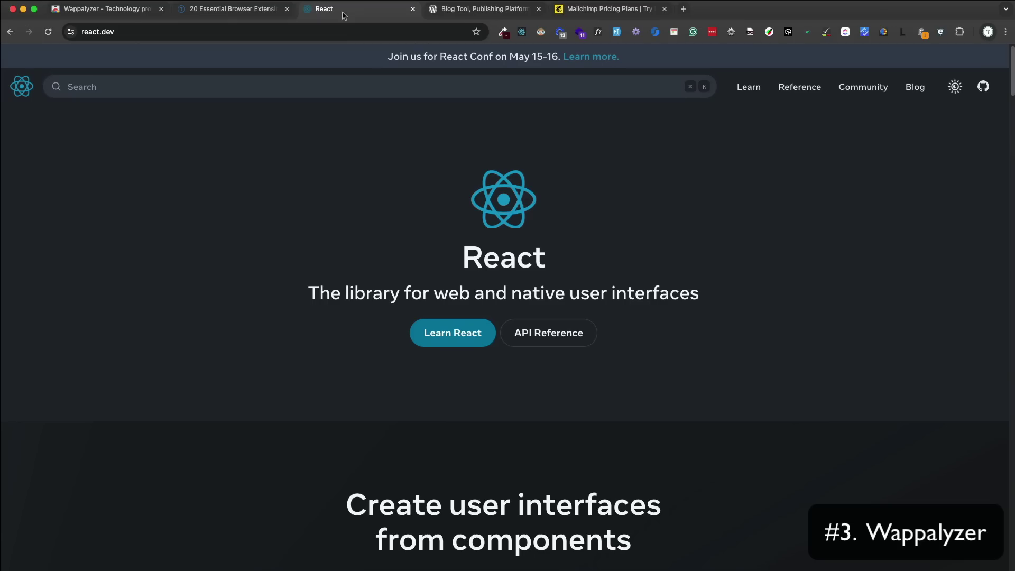
{"action": "left_click", "coordinate": [580, 32]}
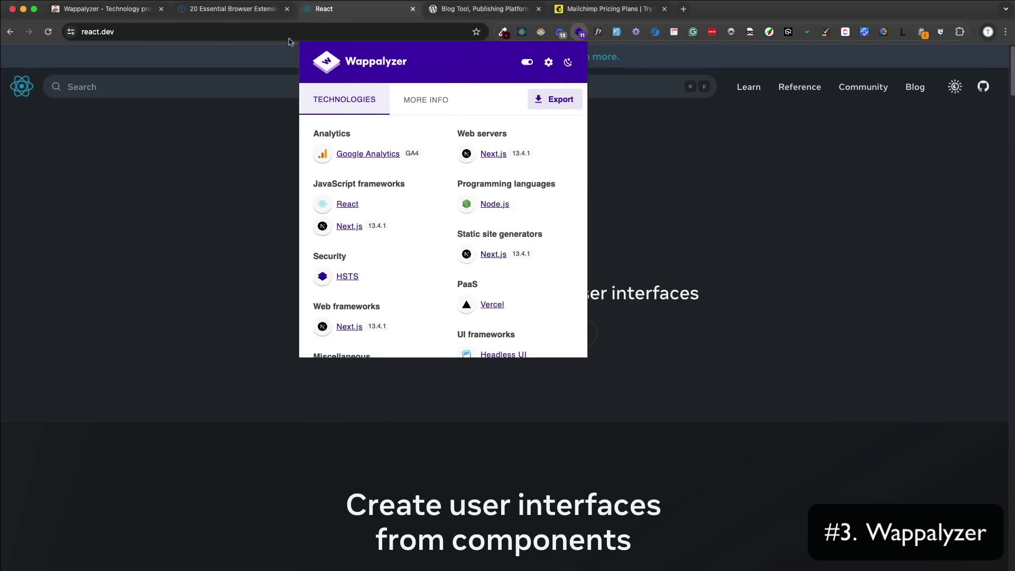
{"action": "left_click", "coordinate": [236, 9]}
{"action": "left_click", "coordinate": [580, 33]}
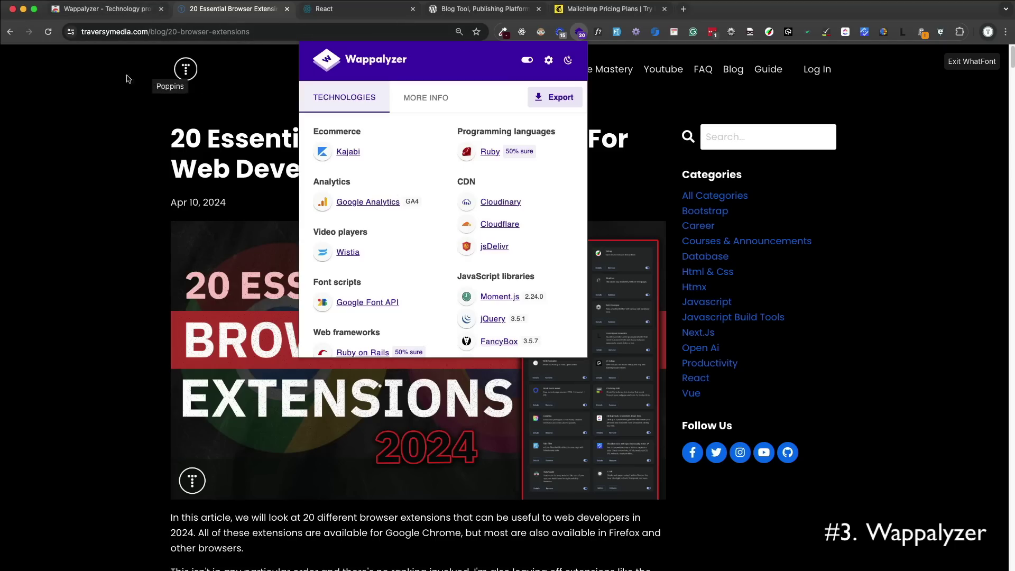
{"action": "left_click", "coordinate": [106, 9]}
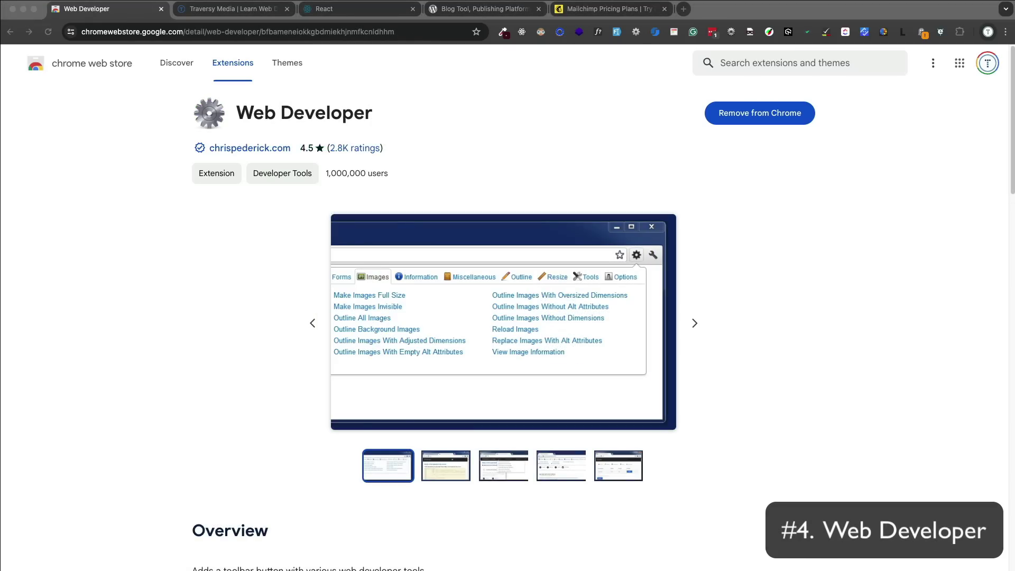
On traversymedia.com, browse Web Developer's Cookies and Disable tools, then choose CSS > Edit CSS.
{"action": "left_click", "coordinate": [249, 11]}
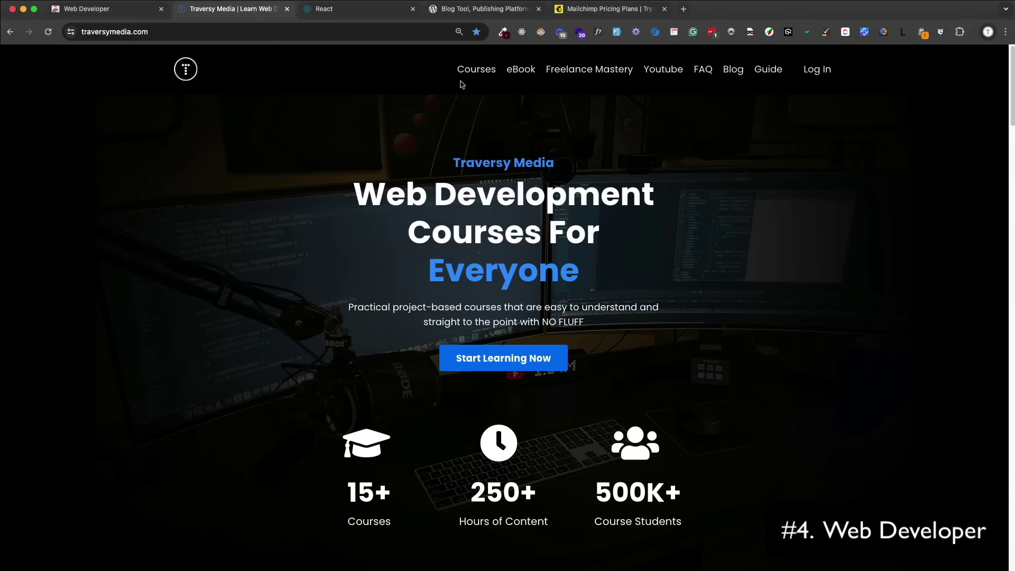
{"action": "left_click", "coordinate": [732, 32]}
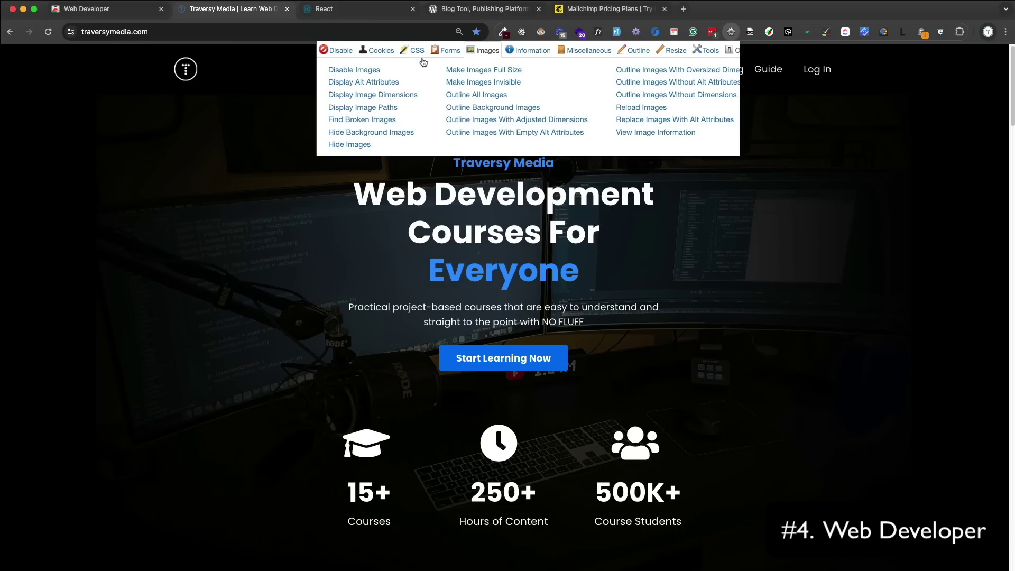
{"action": "left_click", "coordinate": [379, 52]}
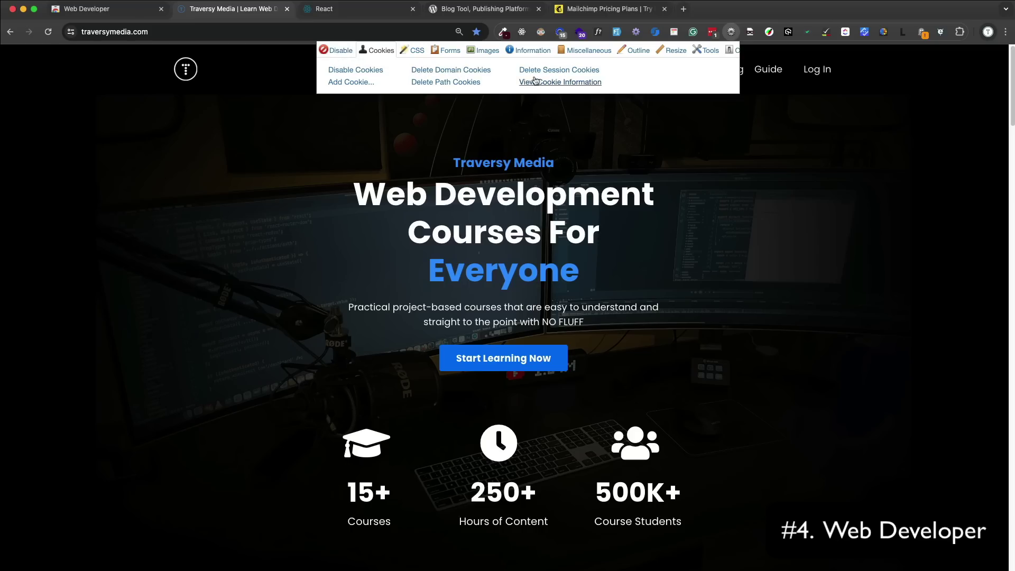
{"action": "left_click", "coordinate": [340, 53]}
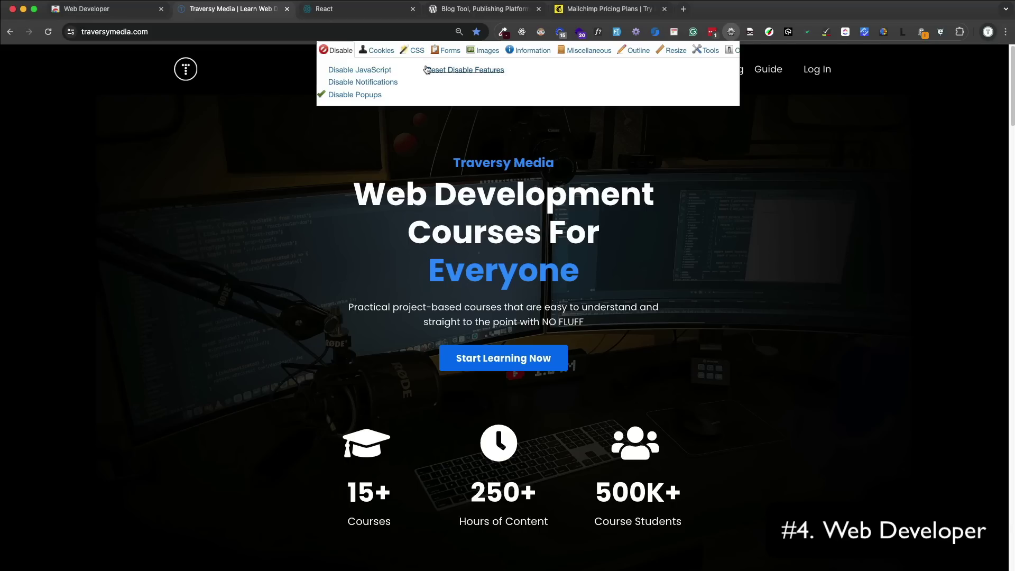
{"action": "left_click", "coordinate": [419, 52]}
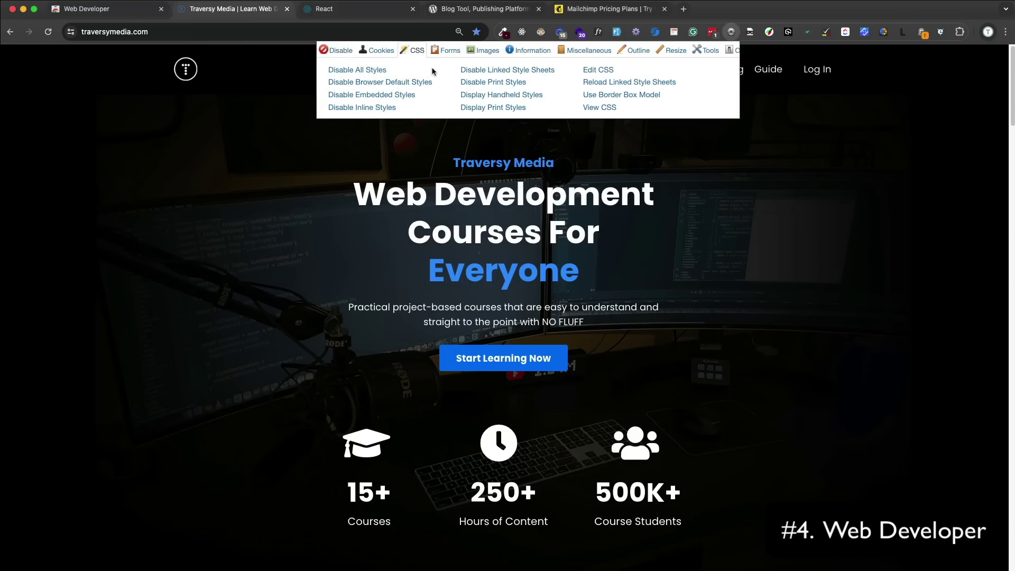
{"action": "left_click", "coordinate": [594, 71]}
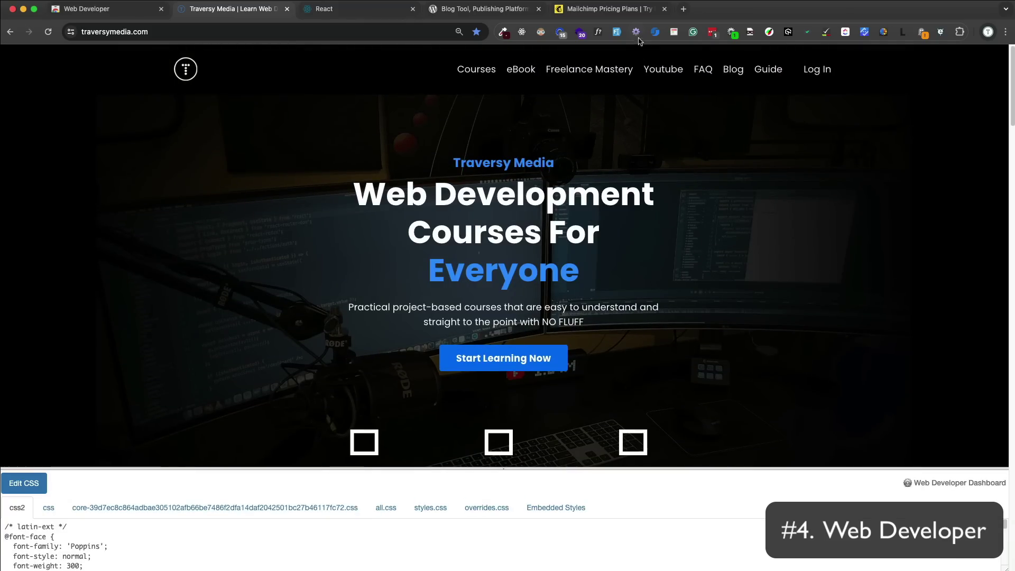
Reopen the Web Developer toolbar and browse its Forms and Images tools.
{"action": "right_click", "coordinate": [637, 33]}
{"action": "key", "text": "Escape"}
{"action": "left_click", "coordinate": [733, 33]}
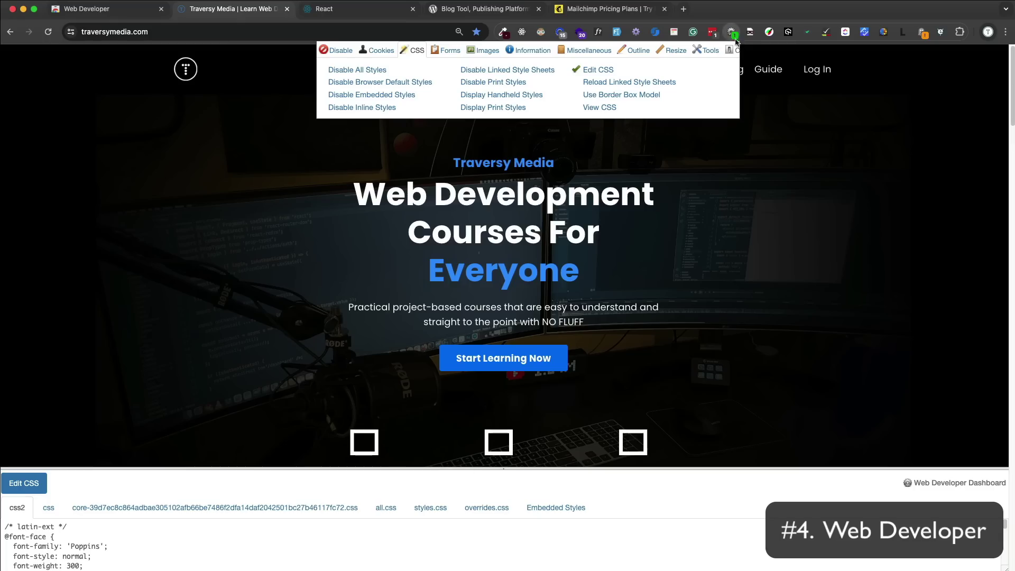
{"action": "left_click", "coordinate": [448, 50]}
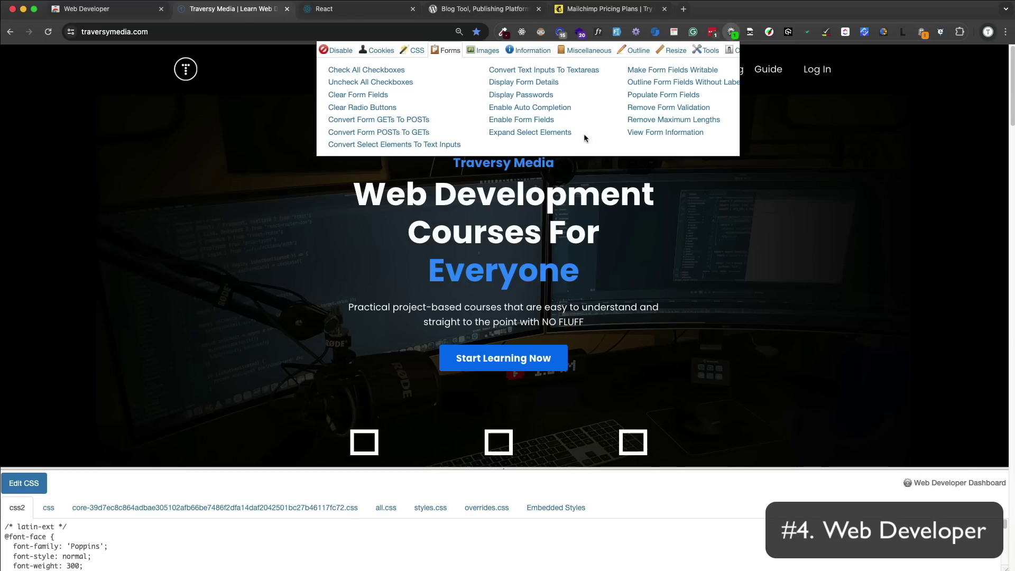
{"action": "left_click", "coordinate": [486, 51]}
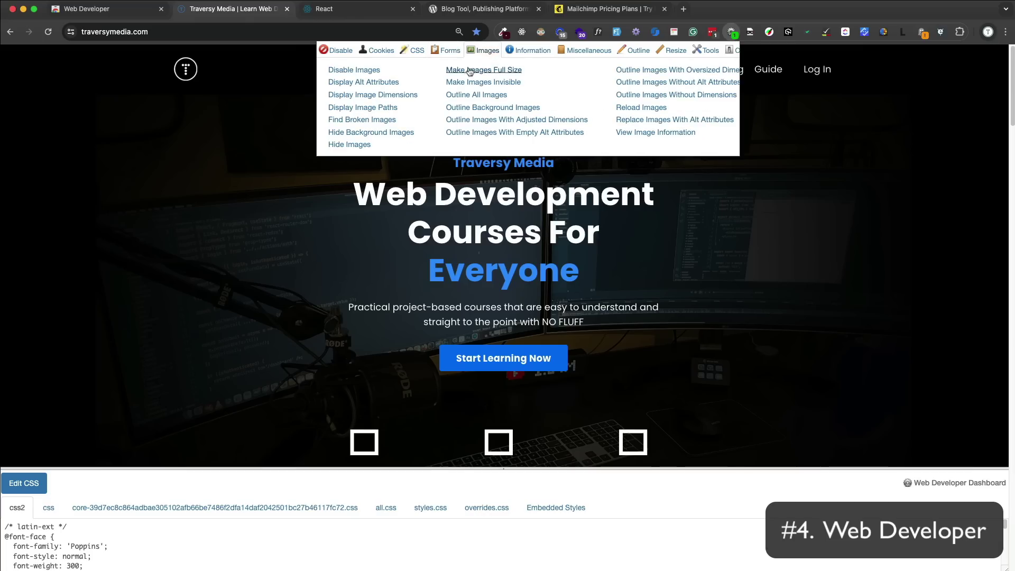
Toggle alt-text display, make all 32 images full size, and check the Resize and Tools tabs.
{"action": "left_click", "coordinate": [395, 84]}
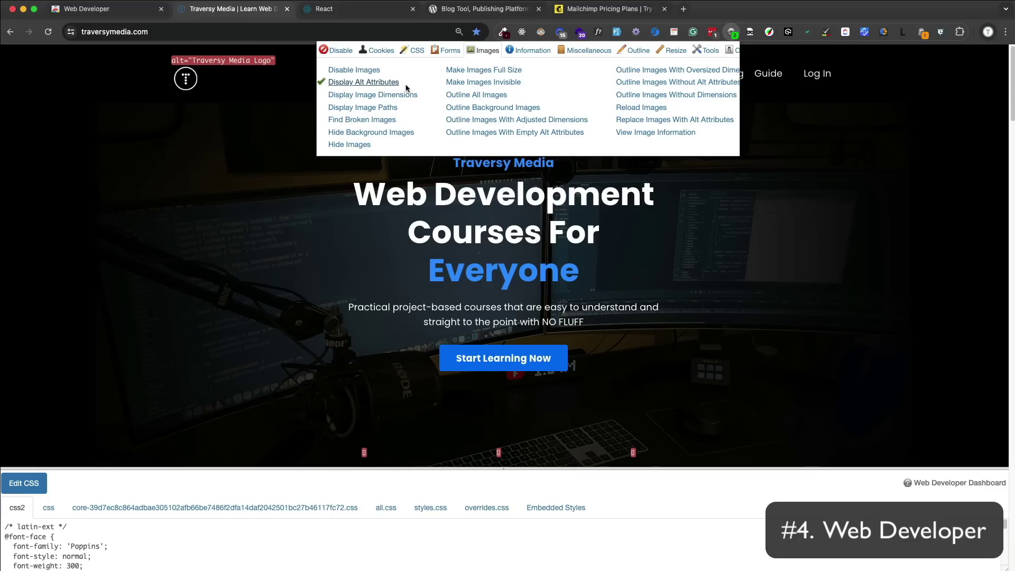
{"action": "left_click", "coordinate": [398, 85]}
{"action": "left_click", "coordinate": [499, 74]}
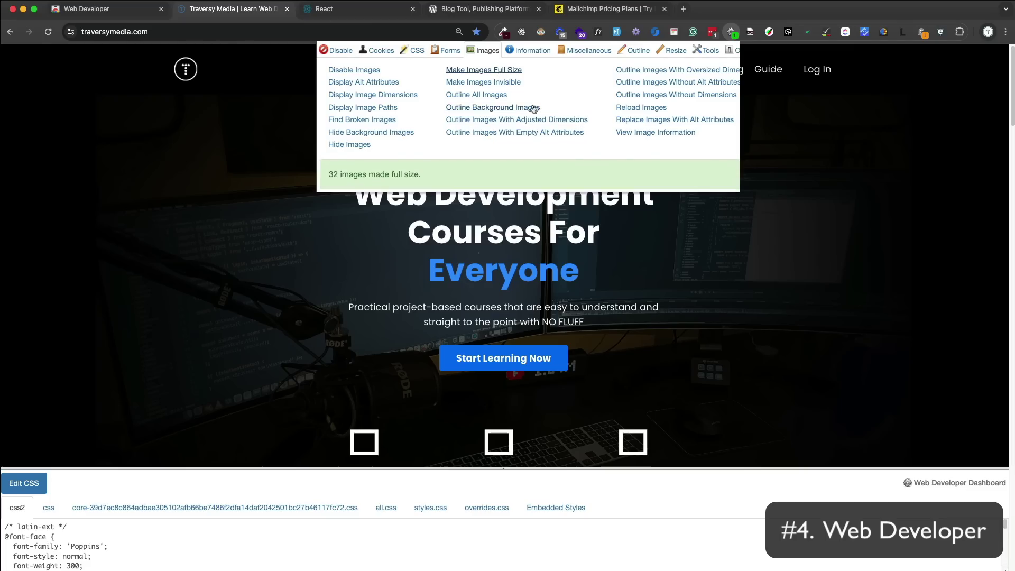
{"action": "left_click", "coordinate": [670, 53]}
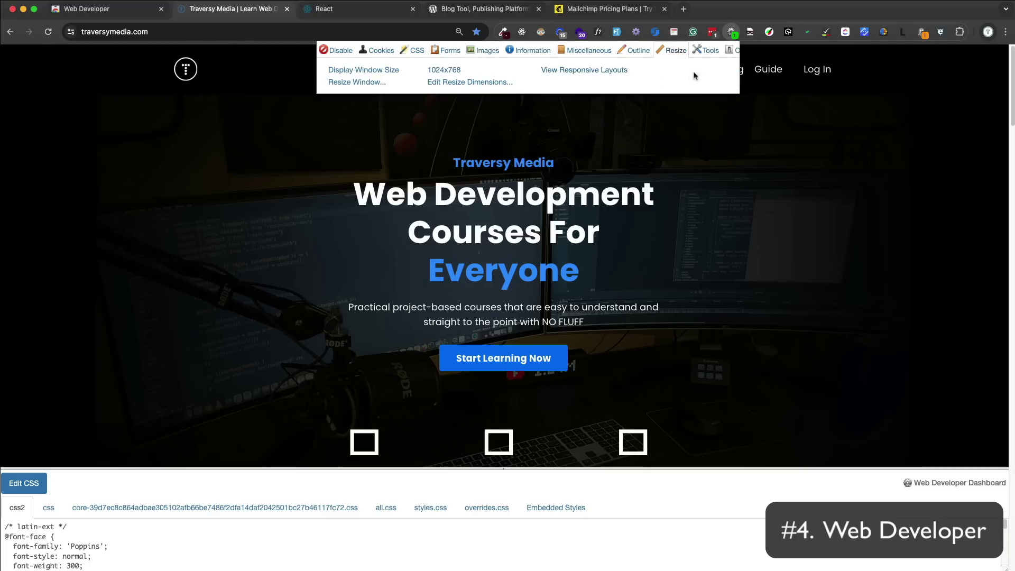
{"action": "left_click", "coordinate": [707, 50]}
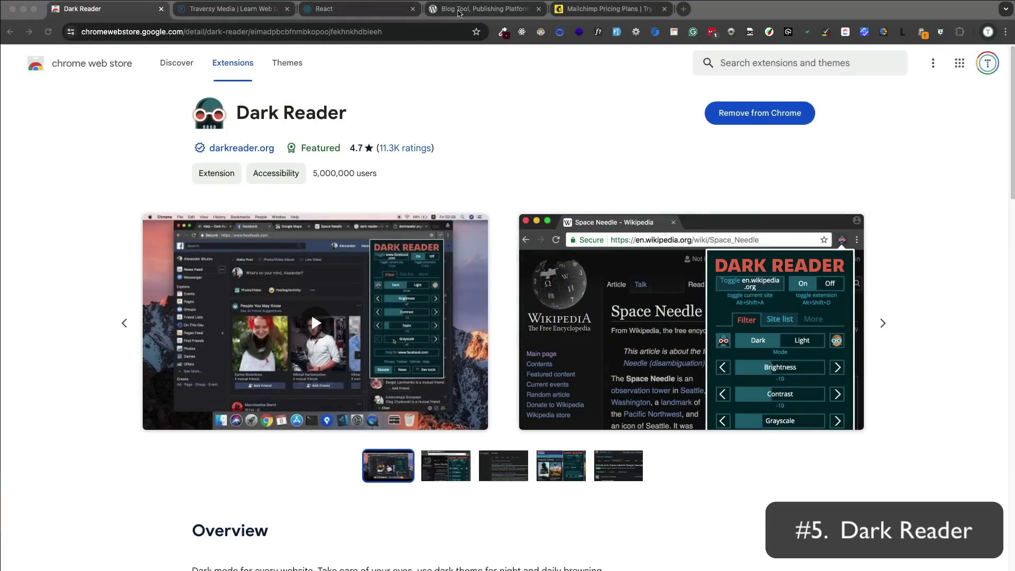
Turn on Dark Reader's dark mode for wordpress.org.
{"action": "left_click", "coordinate": [460, 10]}
{"action": "left_click", "coordinate": [540, 31]}
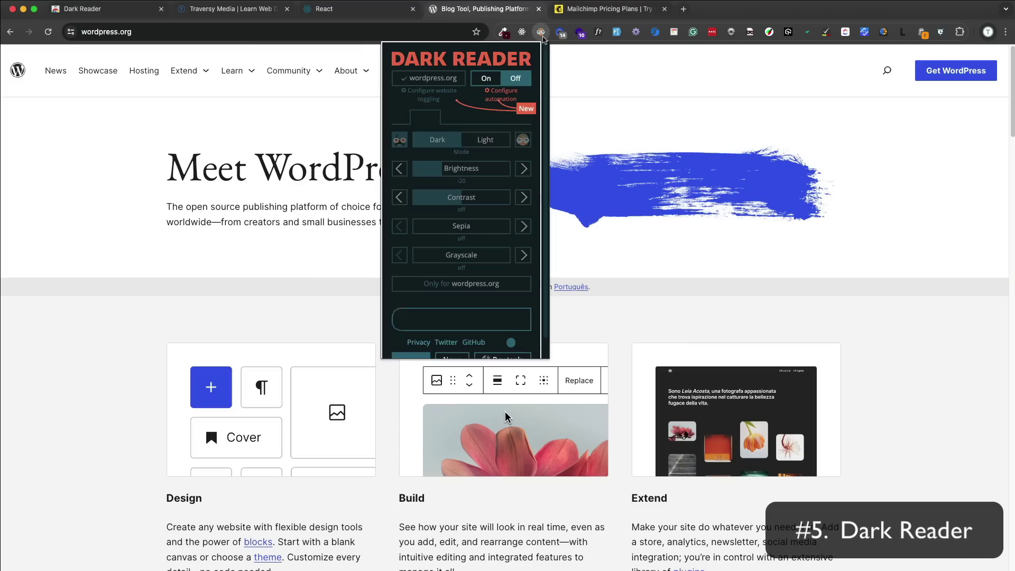
{"action": "left_click", "coordinate": [485, 79]}
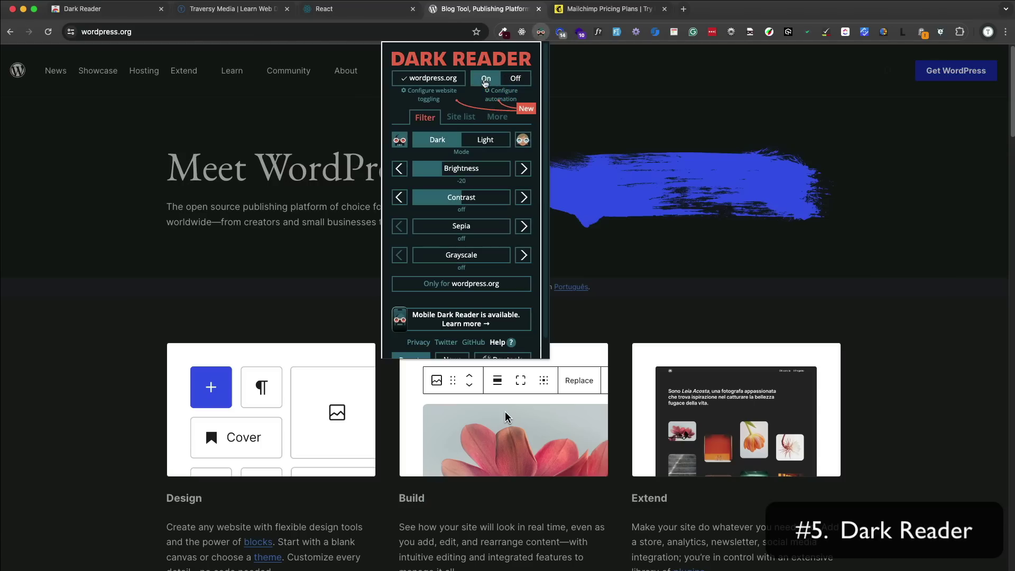
{"action": "left_click", "coordinate": [664, 119]}
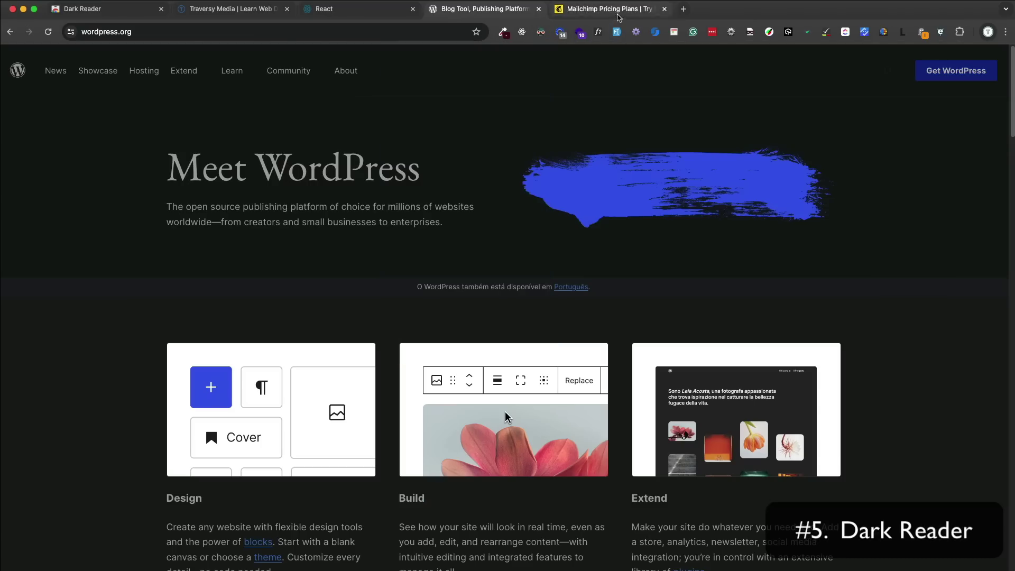
Toggle Dark Reader off and on for mailchimp.com and adjust the brightness slider.
{"action": "left_click", "coordinate": [616, 10]}
{"action": "left_click", "coordinate": [540, 32]}
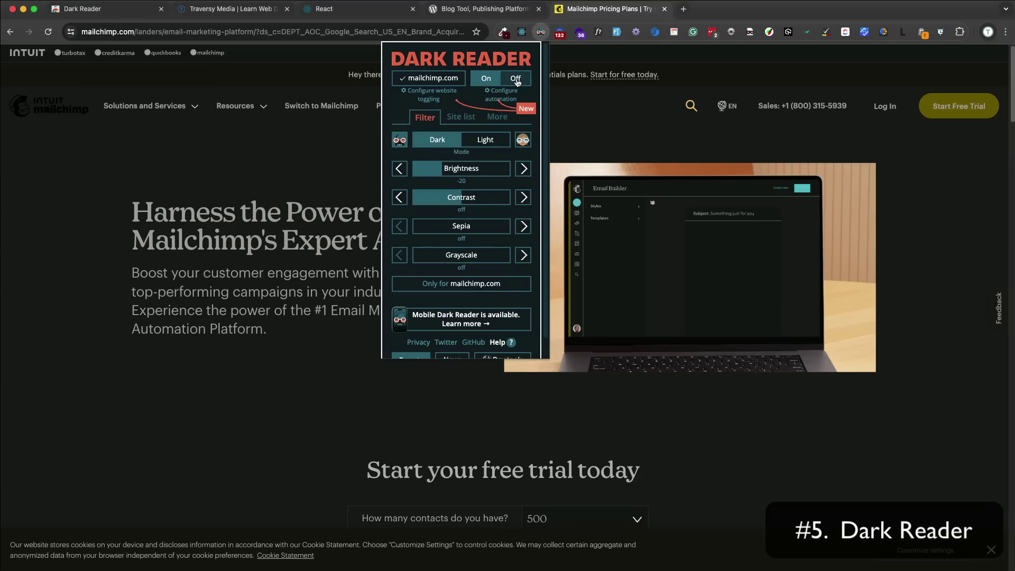
{"action": "left_click", "coordinate": [515, 79]}
{"action": "left_click", "coordinate": [494, 80]}
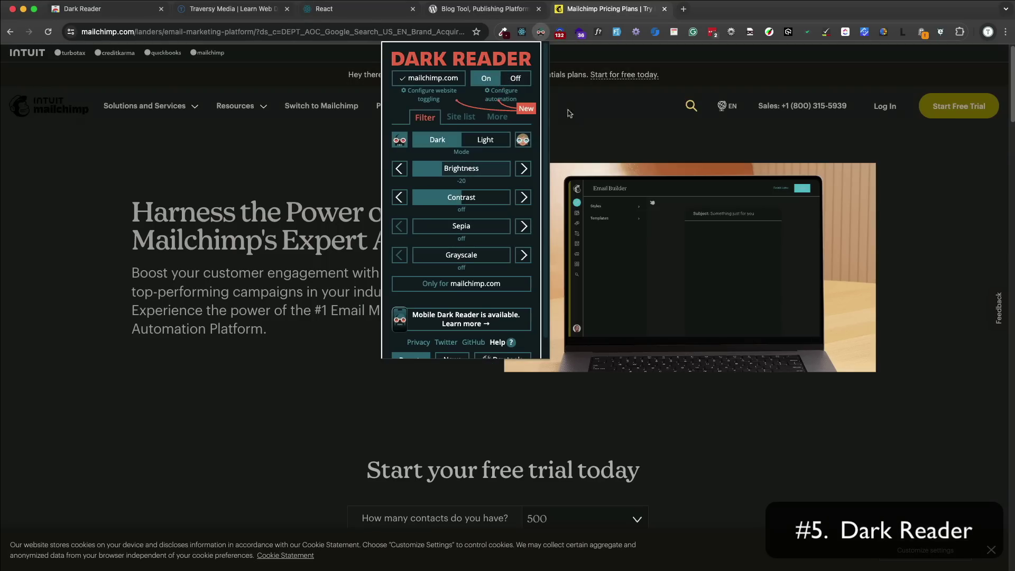
{"action": "left_click_drag", "start_coordinate": [456, 168], "coordinate": [472, 232]}
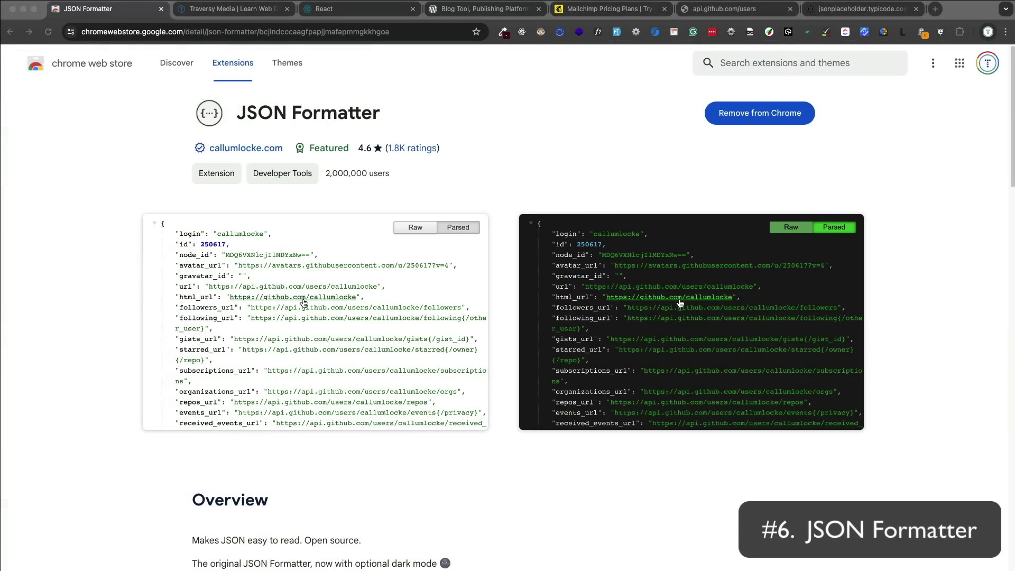
View the formatted api.github.com/users and jsonplaceholder posts JSON.
{"action": "left_click", "coordinate": [728, 13]}
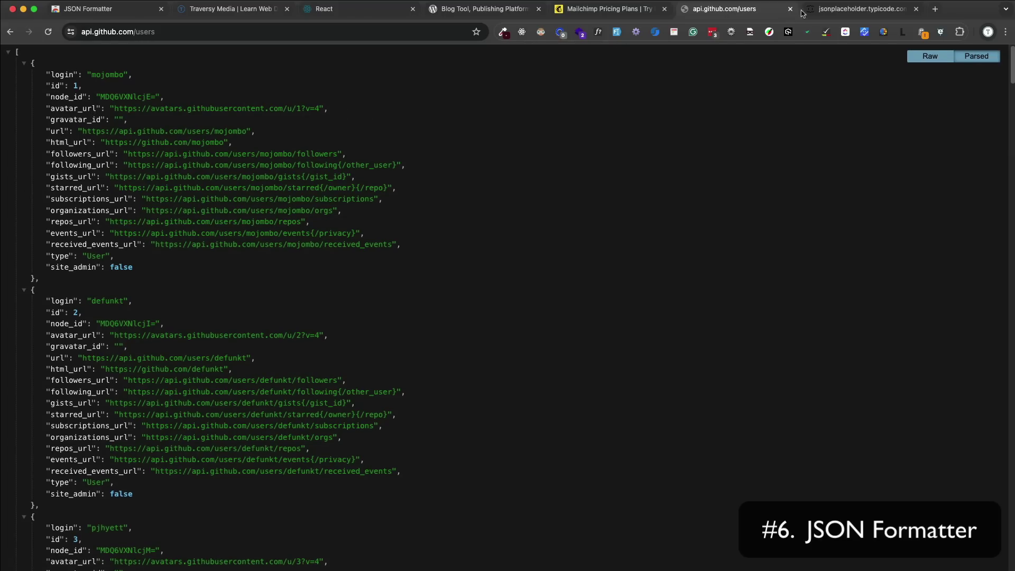
{"action": "left_click", "coordinate": [844, 13]}
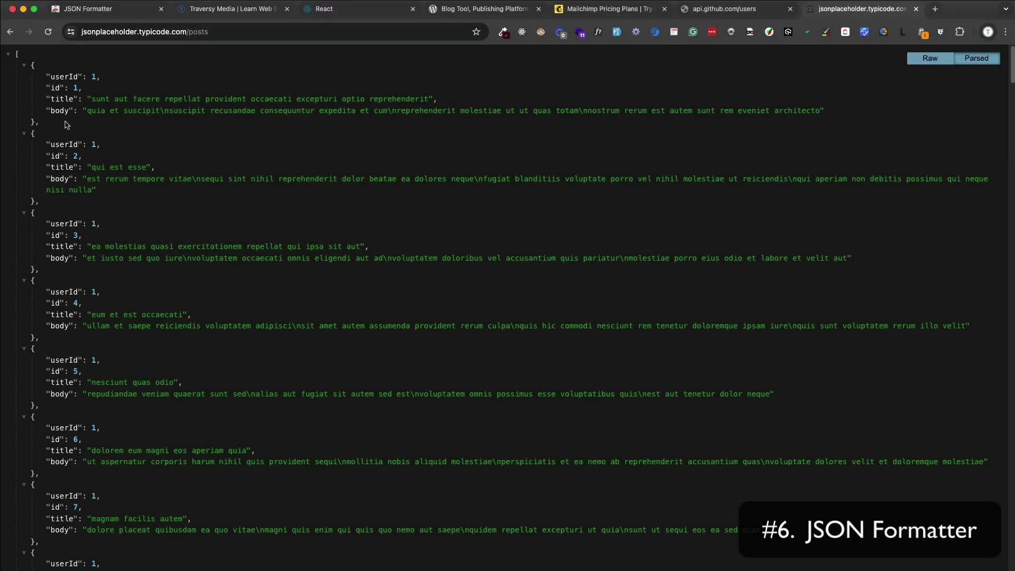
{"action": "left_click", "coordinate": [762, 13]}
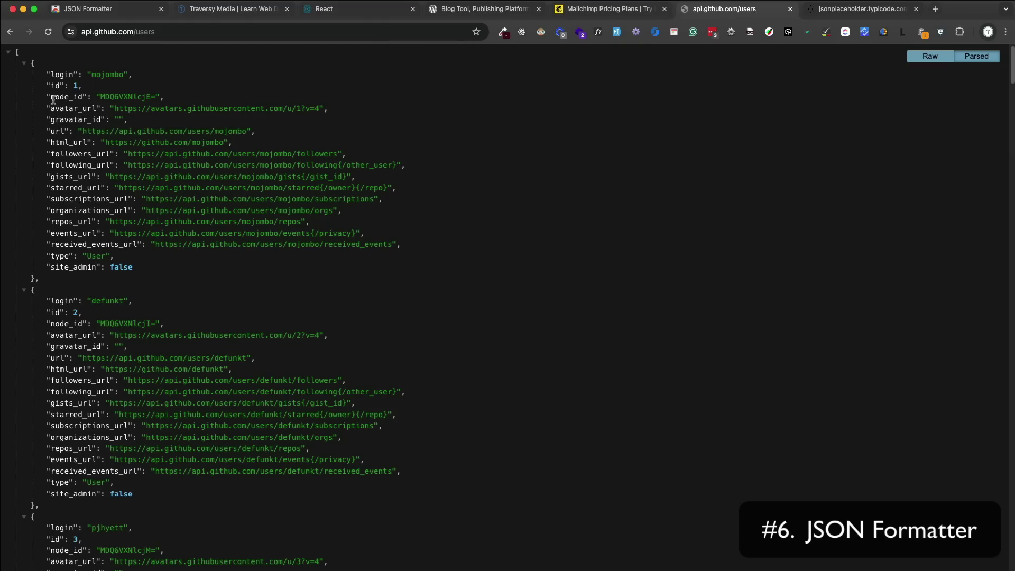
Collapse and re-expand the mojombo object and users array, then show the raw JSON.
{"action": "left_click", "coordinate": [24, 64]}
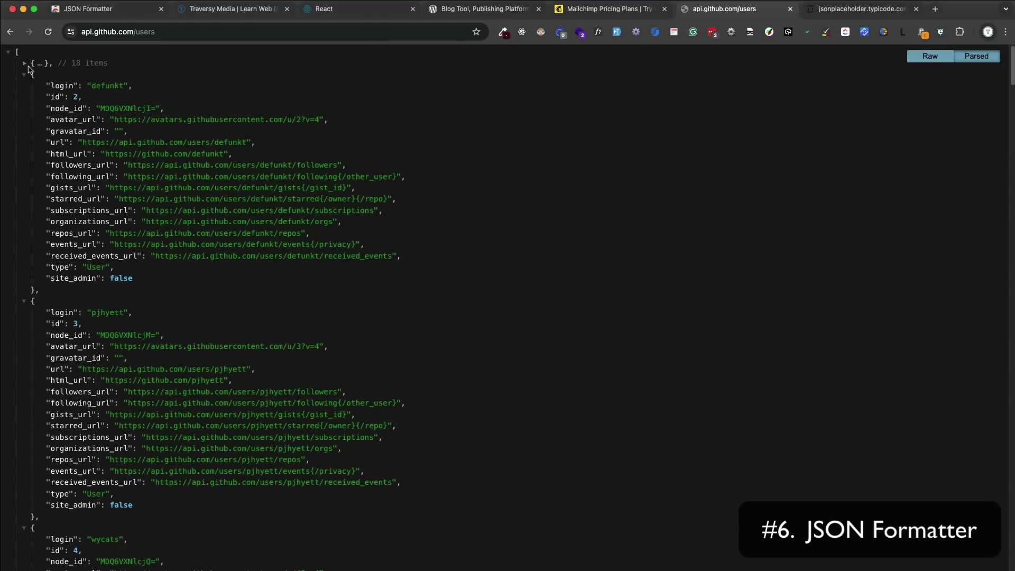
{"action": "left_click", "coordinate": [11, 56]}
{"action": "left_click", "coordinate": [12, 57]}
{"action": "left_click", "coordinate": [25, 65]}
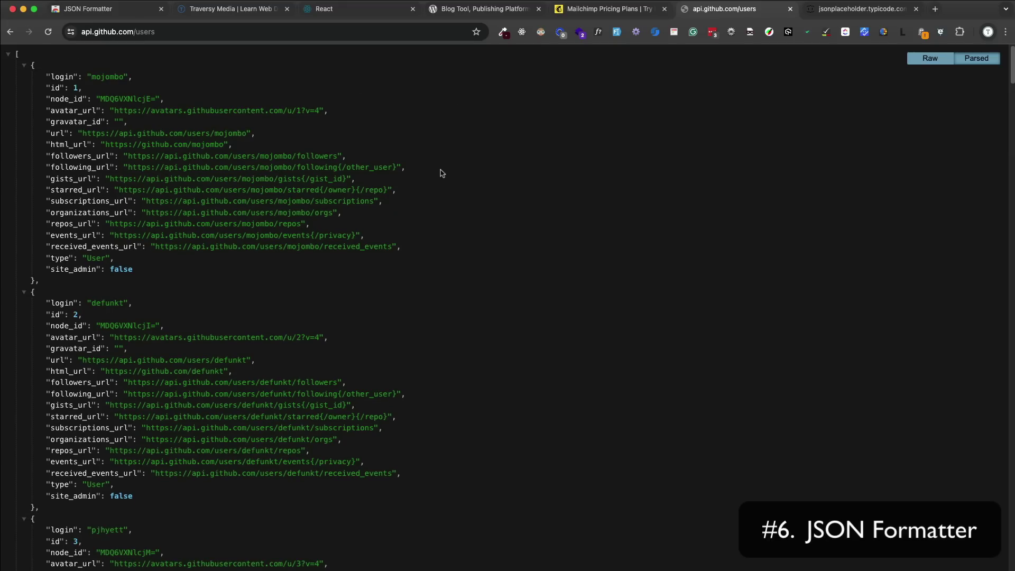
{"action": "left_click", "coordinate": [931, 62]}
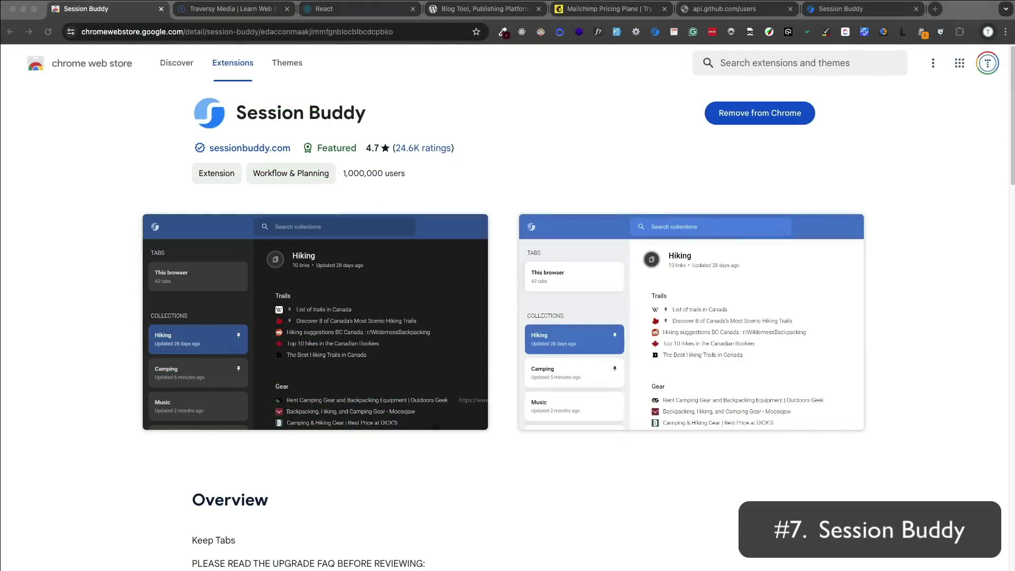
Save the open tabs as a Session Buddy collection, check its actions menu, and search for 'react'.
{"action": "left_click", "coordinate": [876, 14]}
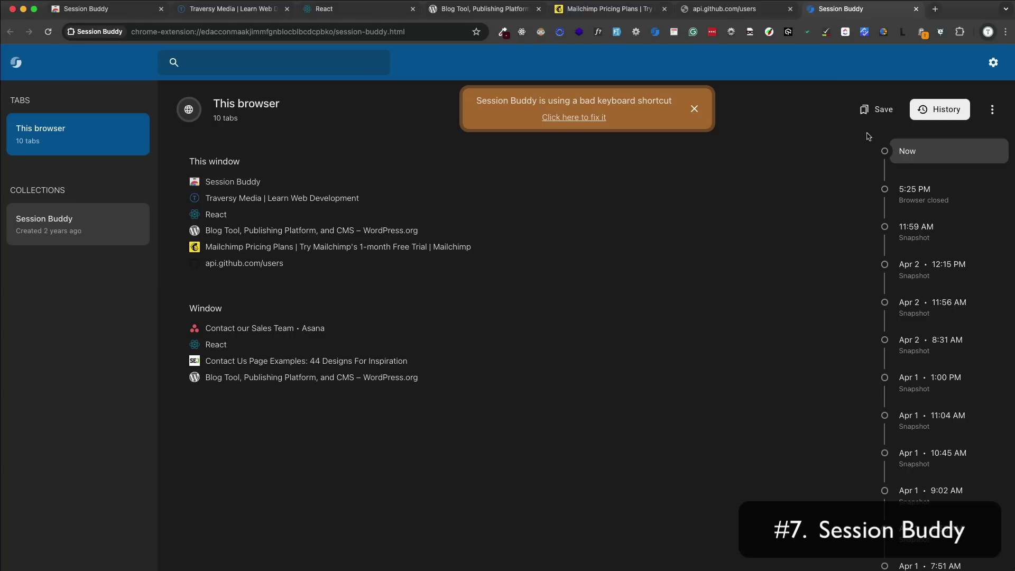
{"action": "left_click", "coordinate": [881, 111]}
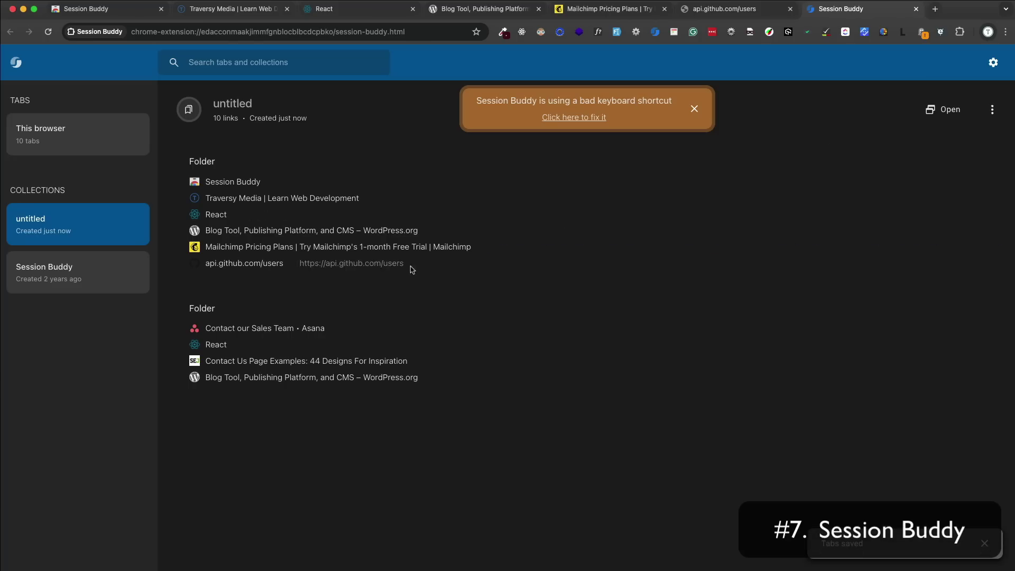
{"action": "left_click", "coordinate": [417, 235]}
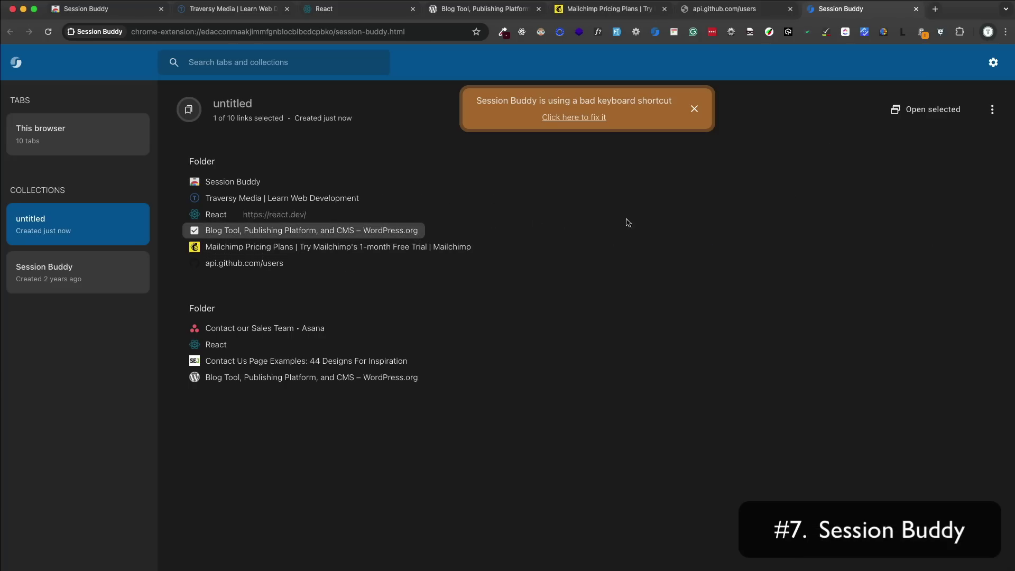
{"action": "left_click", "coordinate": [993, 109]}
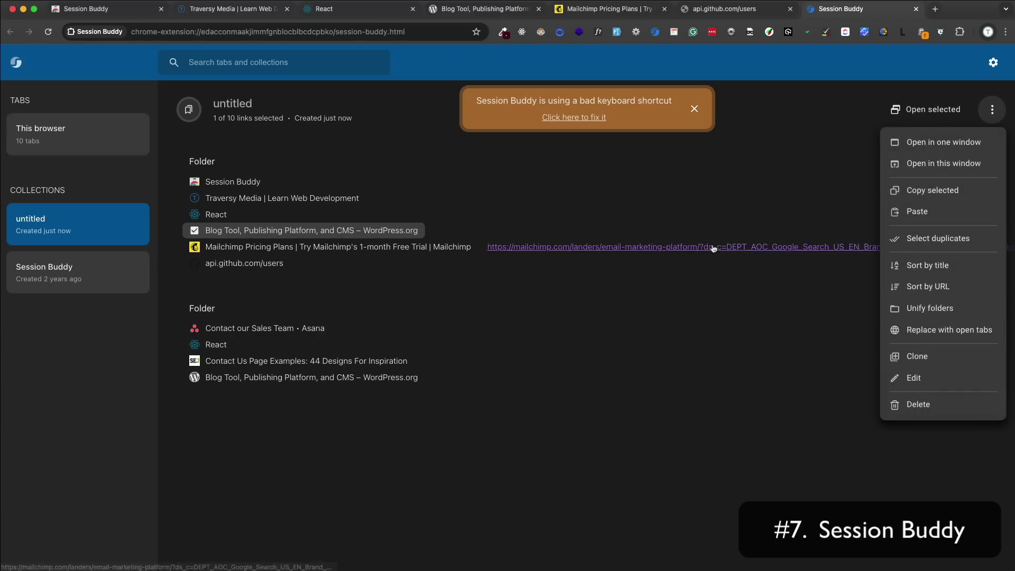
{"action": "key", "text": "Escape"}
{"action": "key", "text": "Escape"}
{"action": "left_click", "coordinate": [300, 63]}
{"action": "type", "text": "react"}
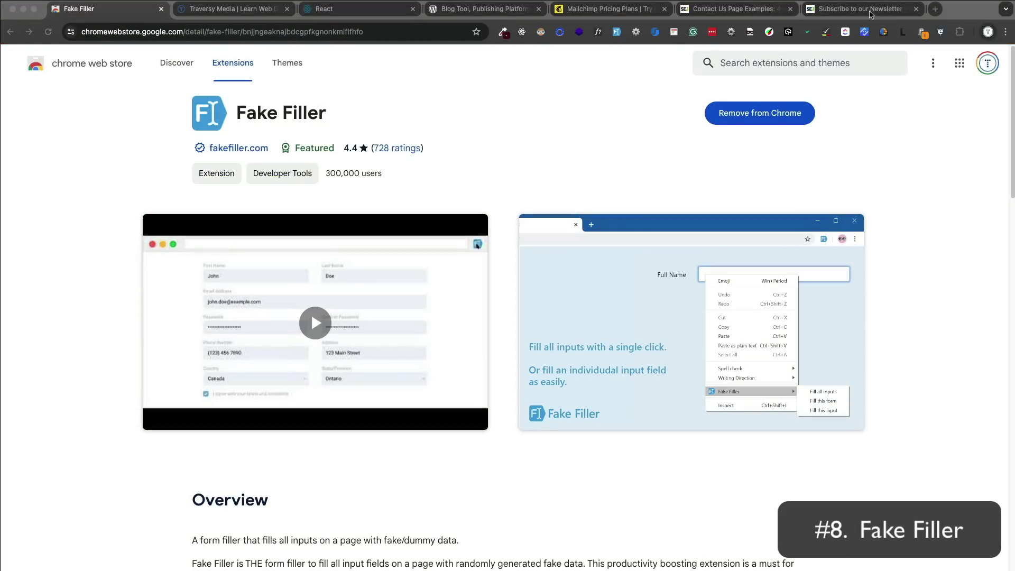
Fill the newsletter signup form with fake data using Fake Filler, regenerating it several times.
{"action": "left_click", "coordinate": [872, 10]}
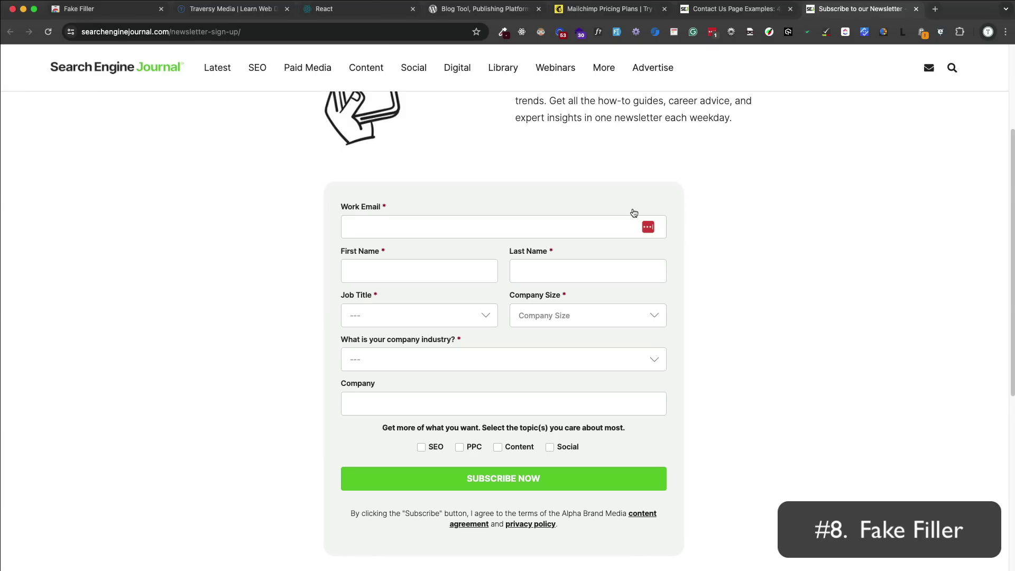
{"action": "scroll", "coordinate": [634, 214], "scroll_direction": "down", "scroll_amount": 2}
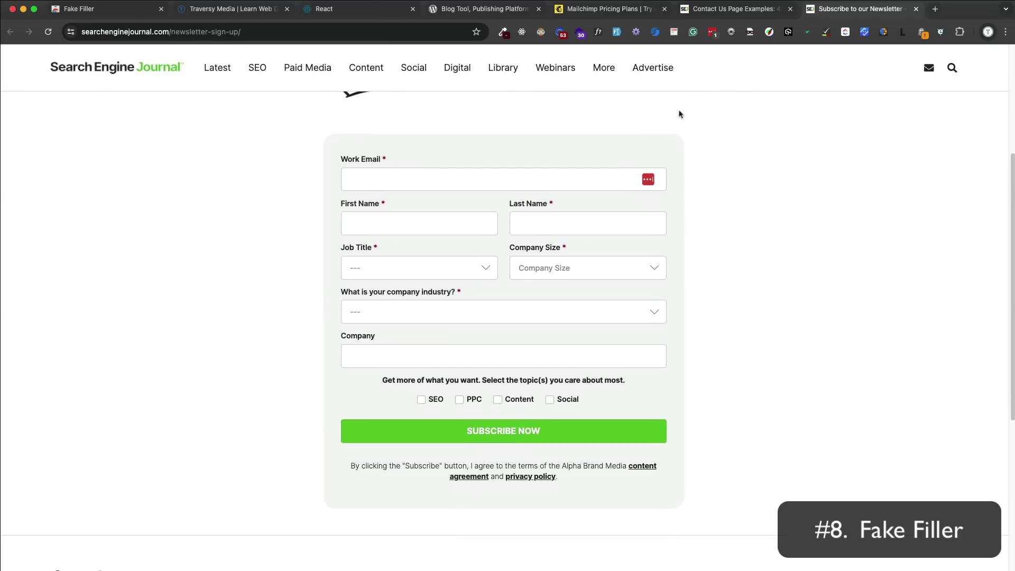
{"action": "left_click", "coordinate": [617, 32]}
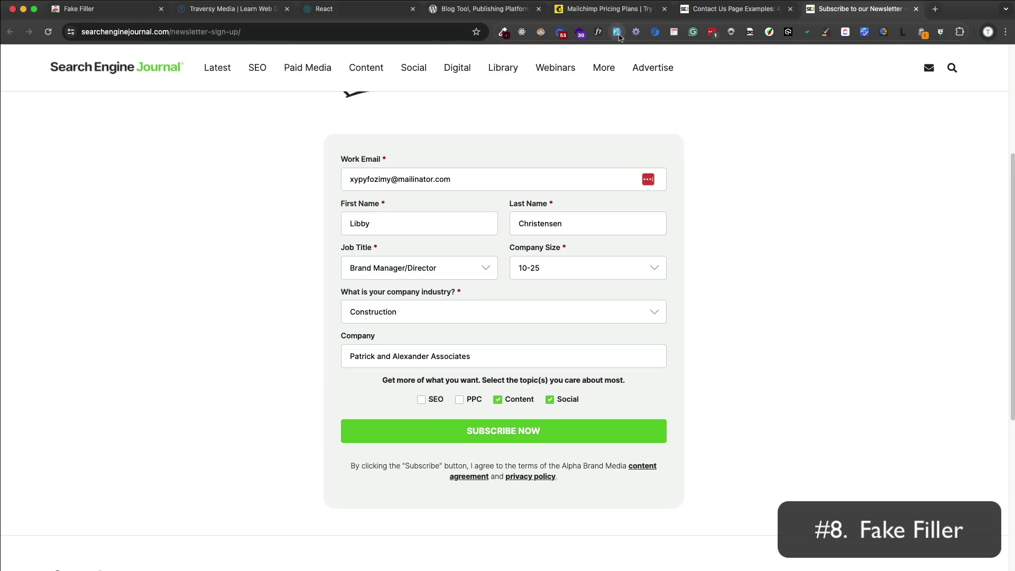
{"action": "left_click", "coordinate": [617, 33]}
{"action": "left_click", "coordinate": [618, 33]}
{"action": "left_click", "coordinate": [617, 33]}
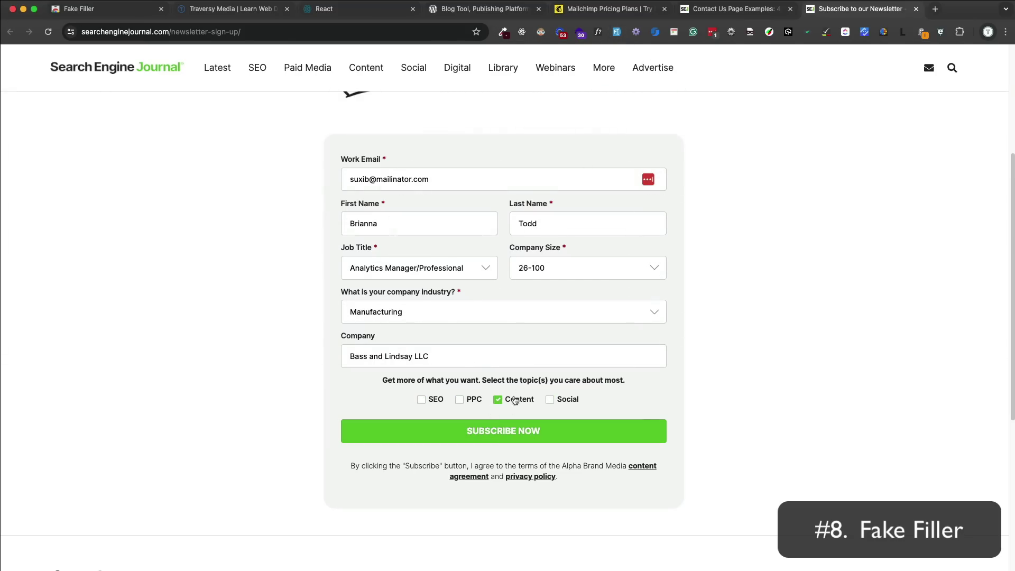
{"action": "left_click", "coordinate": [619, 34]}
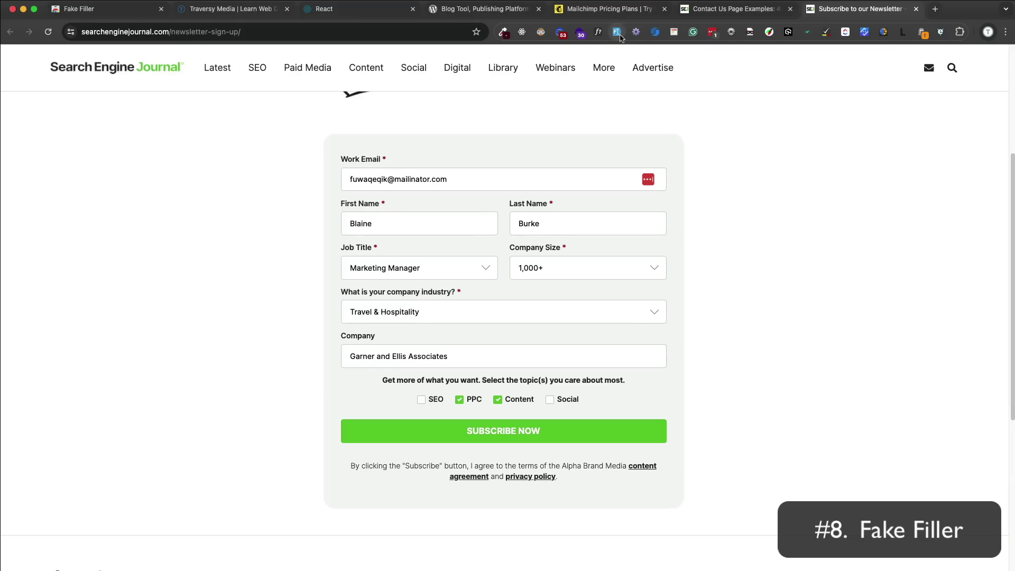
{"action": "left_click", "coordinate": [617, 33]}
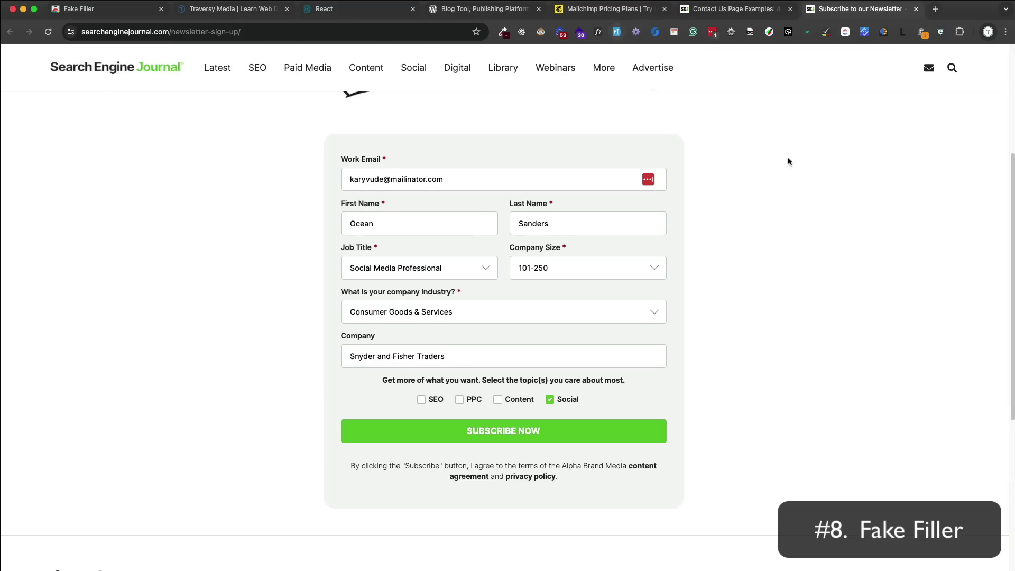
Clear Work Email and refill just that field via Fake Filler > Fill this input.
{"action": "left_click", "coordinate": [554, 181]}
{"action": "key", "text": "BackSpace"}
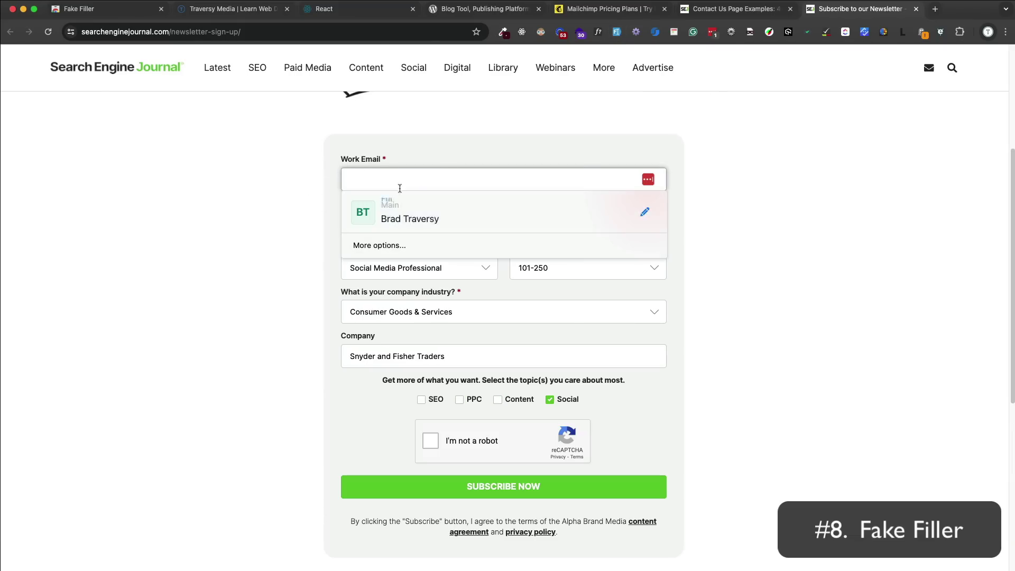
{"action": "right_click", "coordinate": [399, 186]}
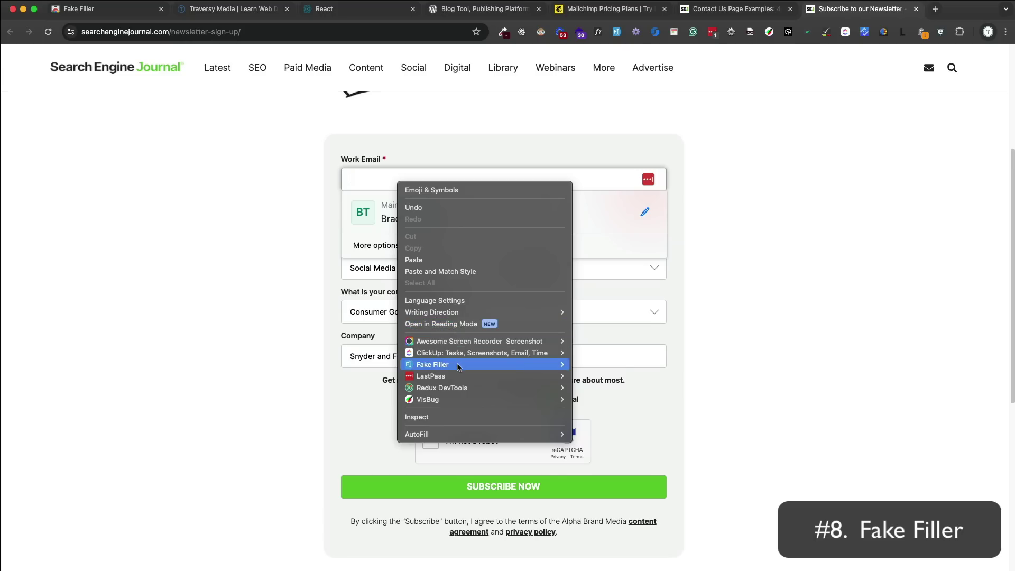
{"action": "mouse_move", "coordinate": [458, 367]}
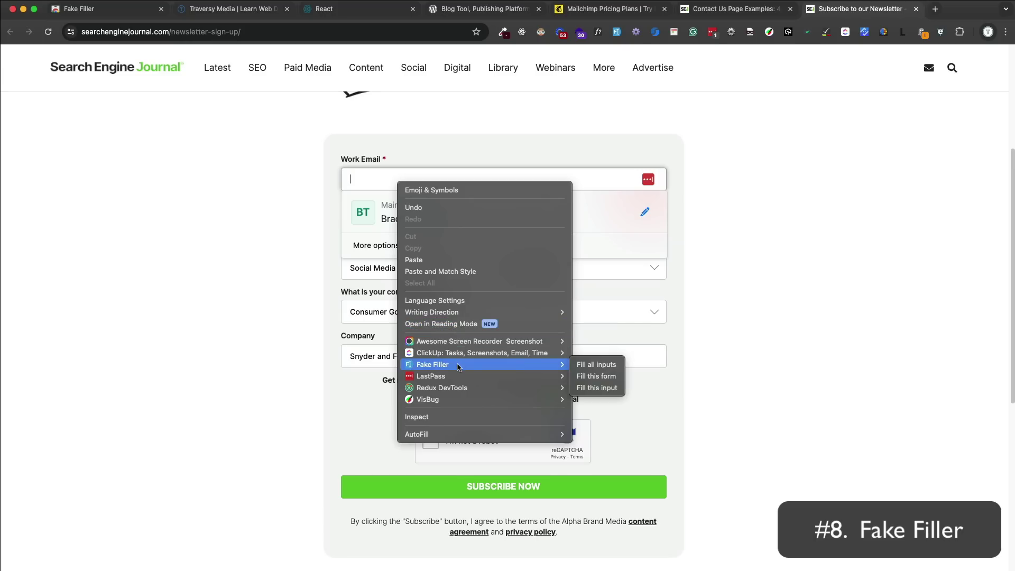
{"action": "left_click", "coordinate": [609, 388]}
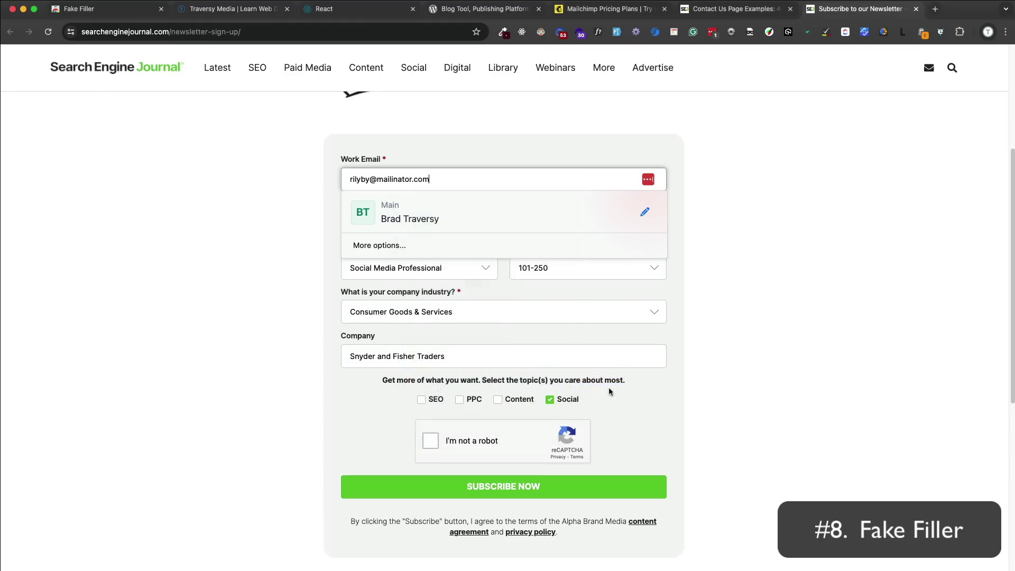
{"action": "left_click", "coordinate": [817, 253]}
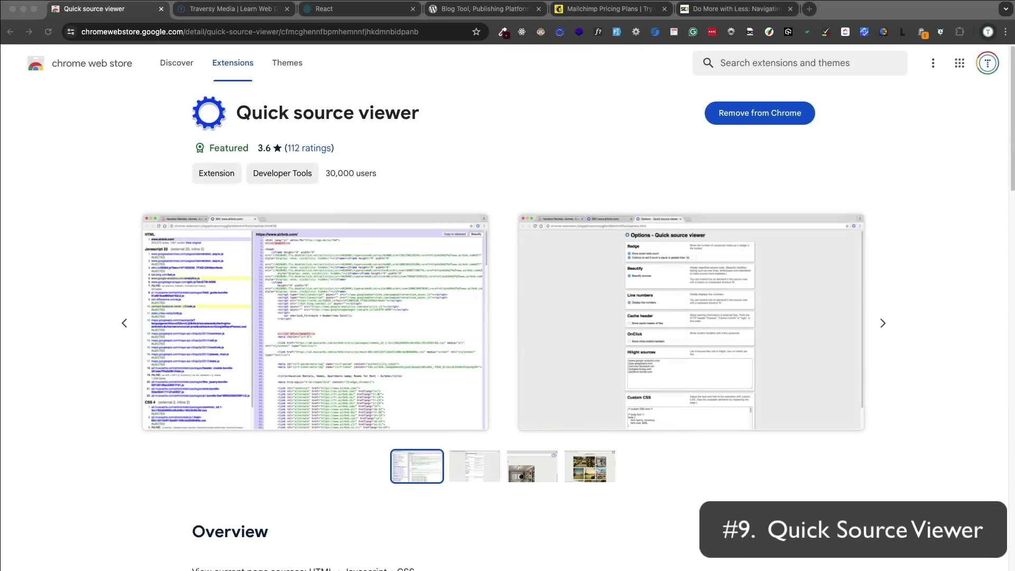
Close the promo popup on traversymedia.com and browse its source in Quick source viewer.
{"action": "left_click", "coordinate": [214, 8]}
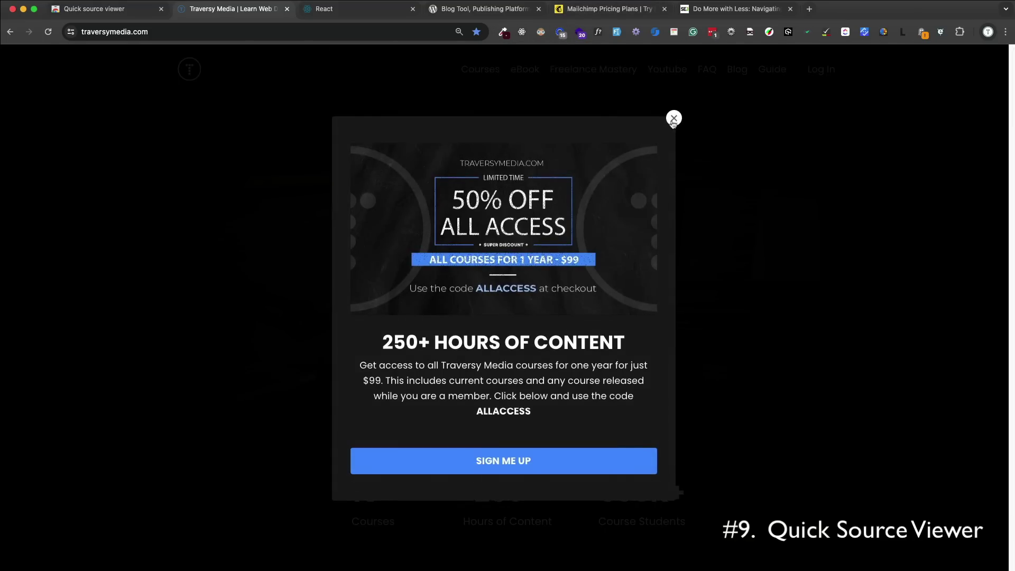
{"action": "left_click", "coordinate": [673, 118]}
{"action": "left_click", "coordinate": [559, 33]}
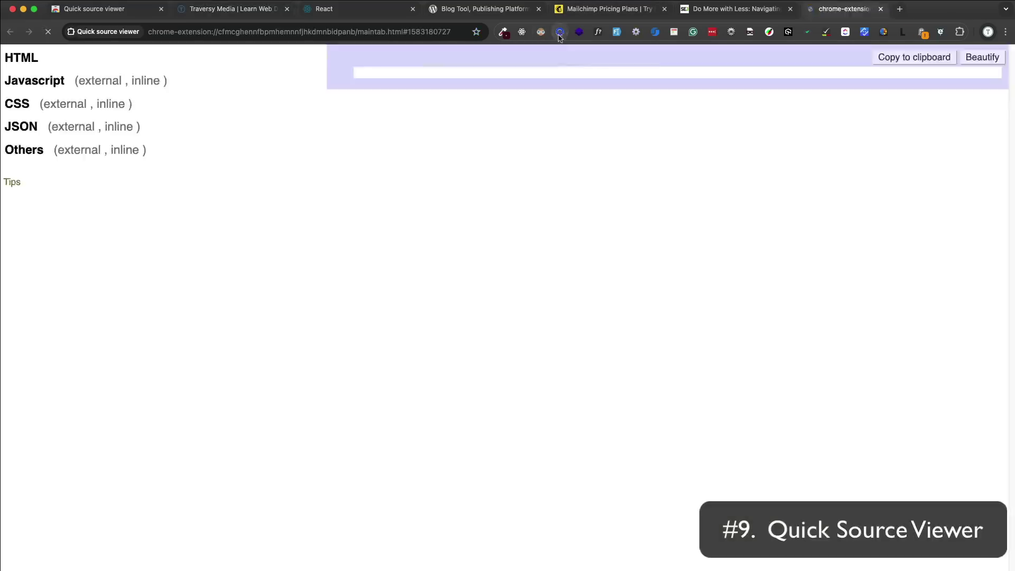
{"action": "scroll", "coordinate": [431, 149], "scroll_direction": "down", "scroll_amount": 5}
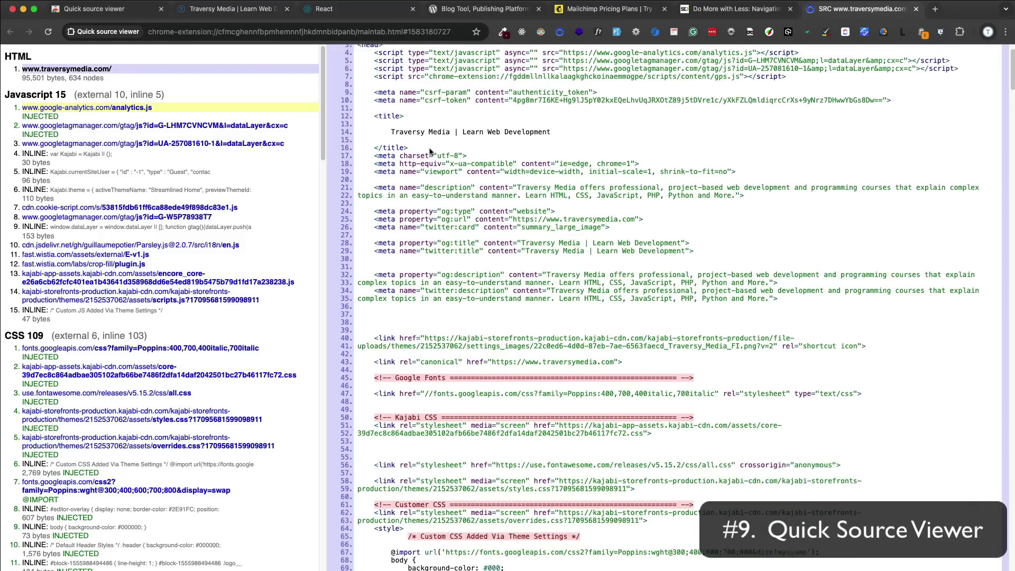
{"action": "scroll", "coordinate": [430, 149], "scroll_direction": "down", "scroll_amount": 14}
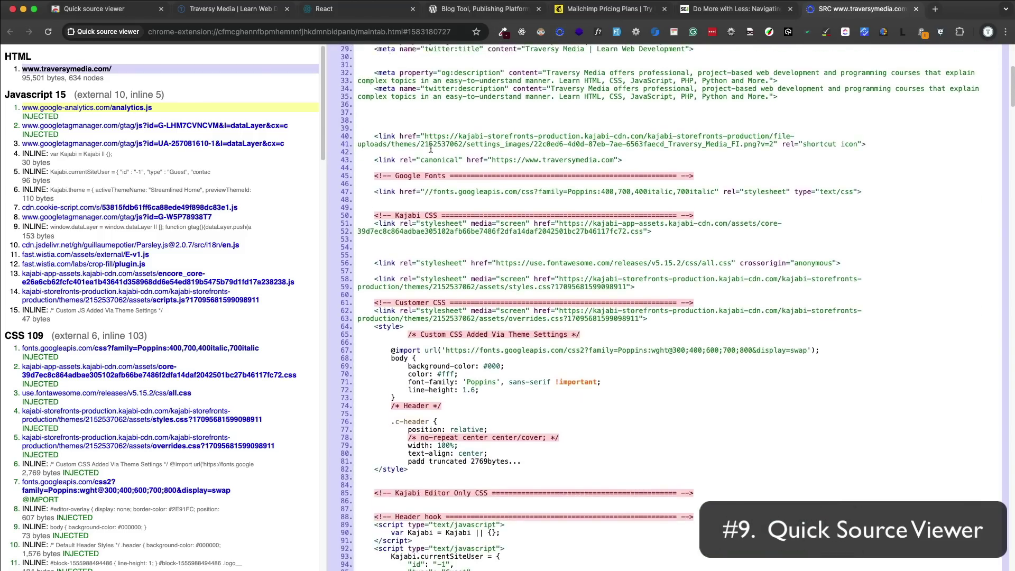
{"action": "scroll", "coordinate": [431, 148], "scroll_direction": "up", "scroll_amount": 18}
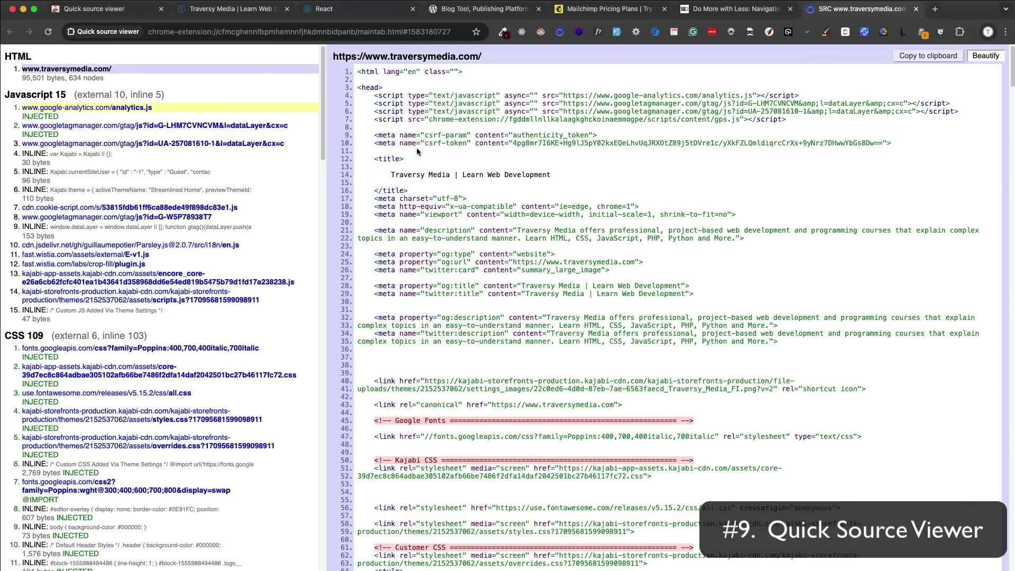
{"action": "scroll", "coordinate": [123, 299], "scroll_direction": "down", "scroll_amount": 3}
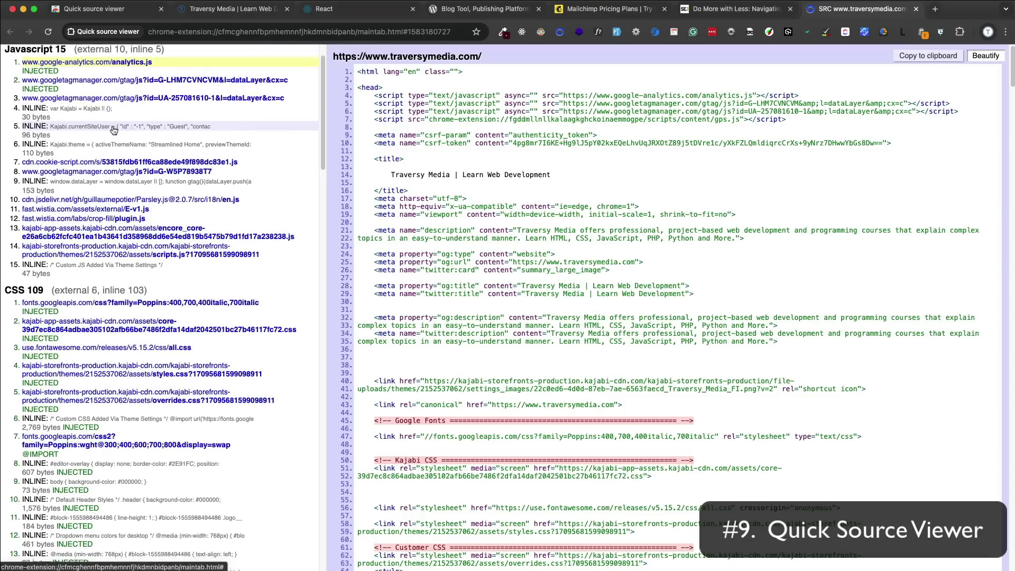
{"action": "scroll", "coordinate": [114, 309], "scroll_direction": "up", "scroll_amount": 2}
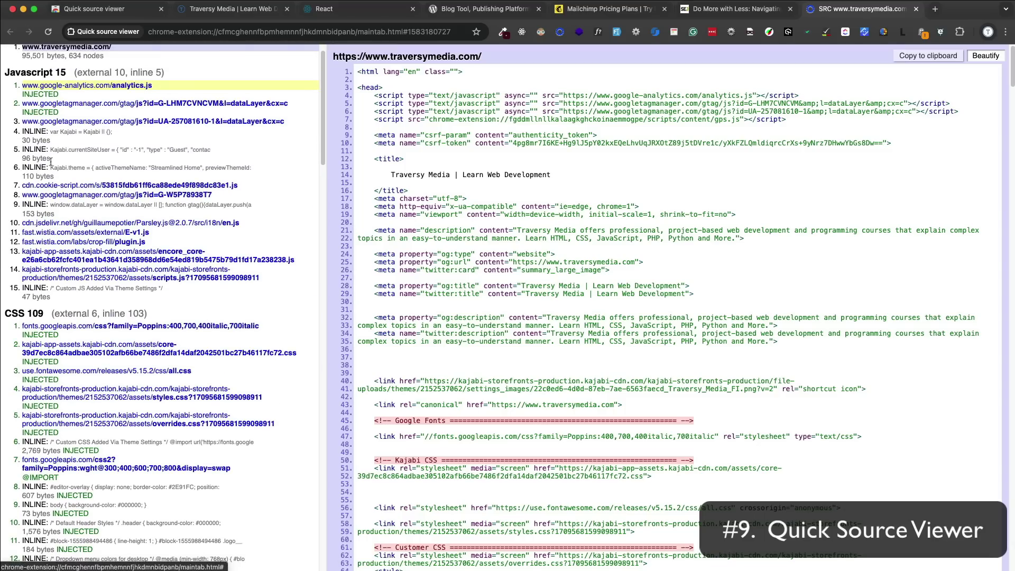
View the cookie-script, Google Tag Manager and Parsley en.js script sources.
{"action": "left_click", "coordinate": [52, 185]}
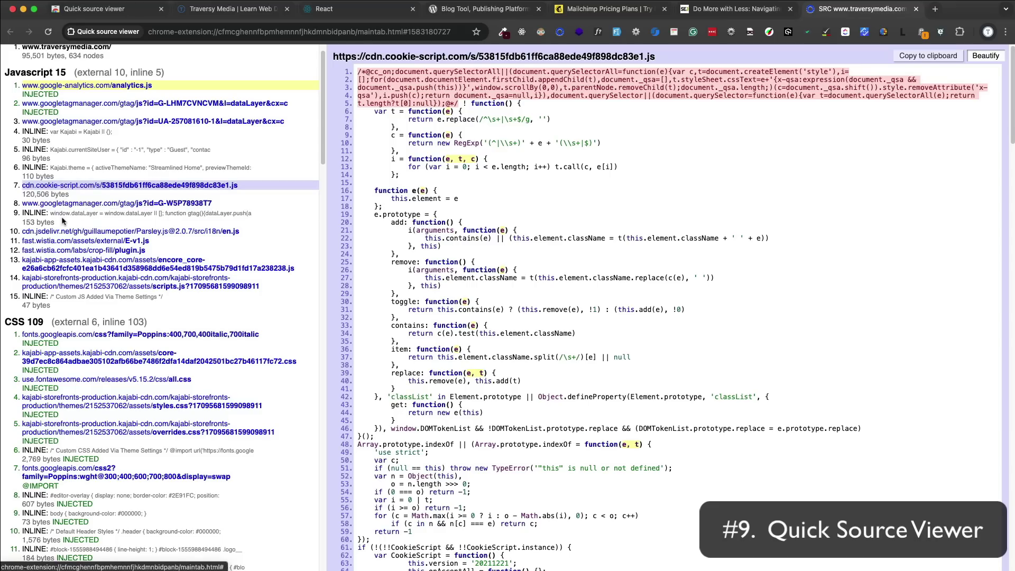
{"action": "left_click", "coordinate": [61, 203]}
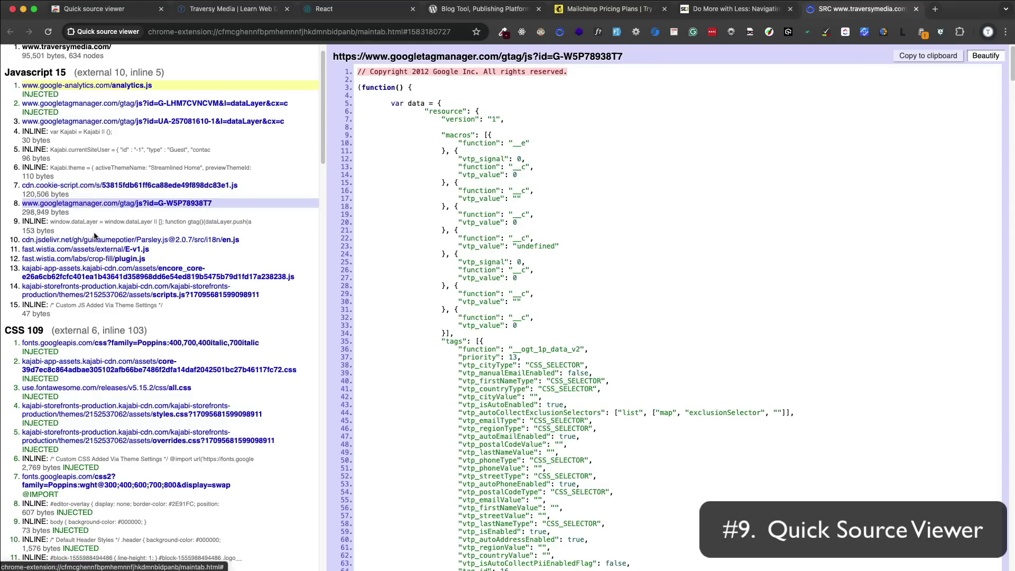
{"action": "scroll", "coordinate": [96, 239], "scroll_direction": "down", "scroll_amount": 1}
{"action": "scroll", "coordinate": [95, 239], "scroll_direction": "down", "scroll_amount": 1}
{"action": "left_click", "coordinate": [103, 211]}
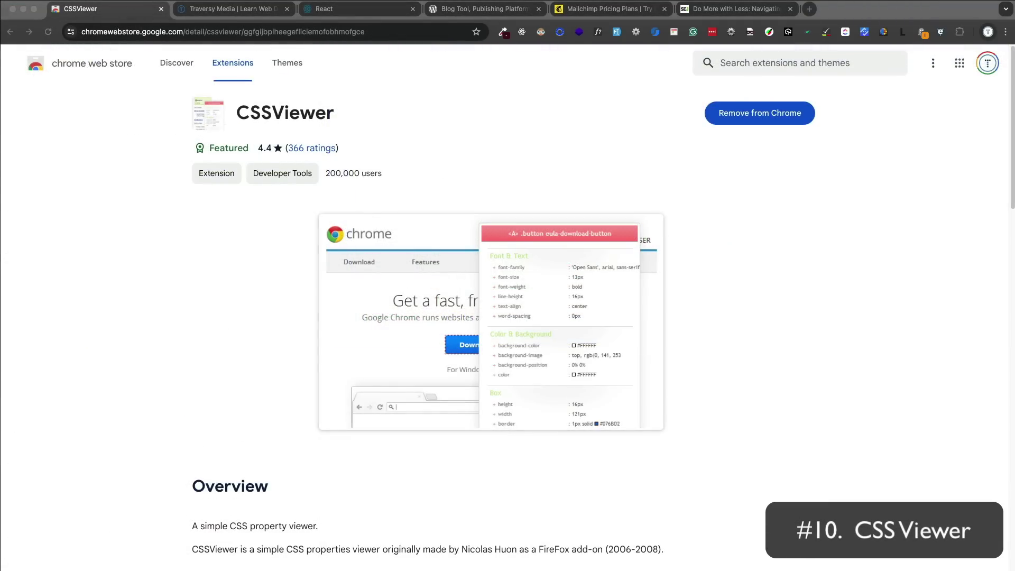
Inspect the Traversy Media H1 heading with CSSViewer to reveal its Poppins 60px styles.
{"action": "left_click", "coordinate": [291, 10]}
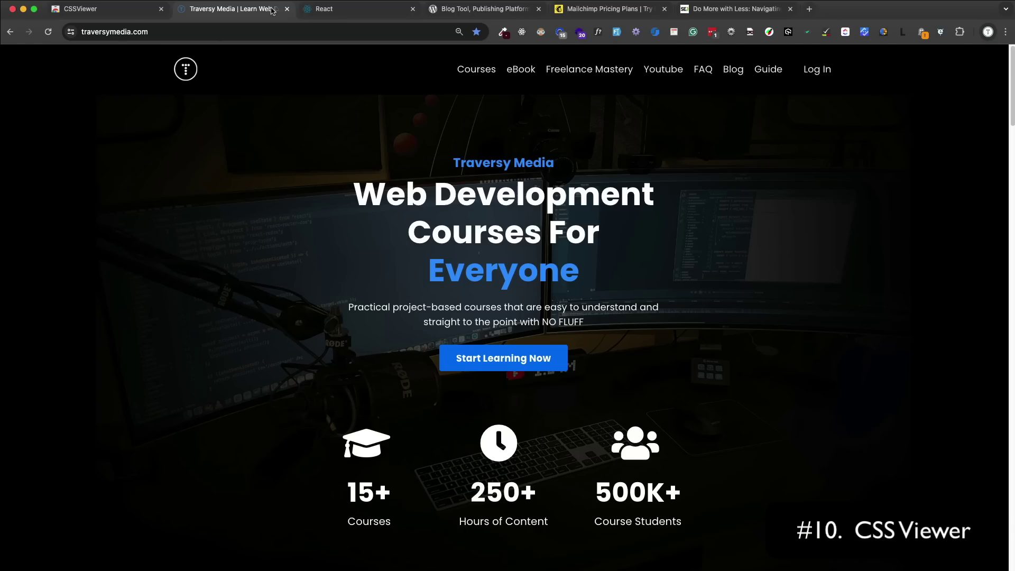
{"action": "left_click", "coordinate": [674, 32]}
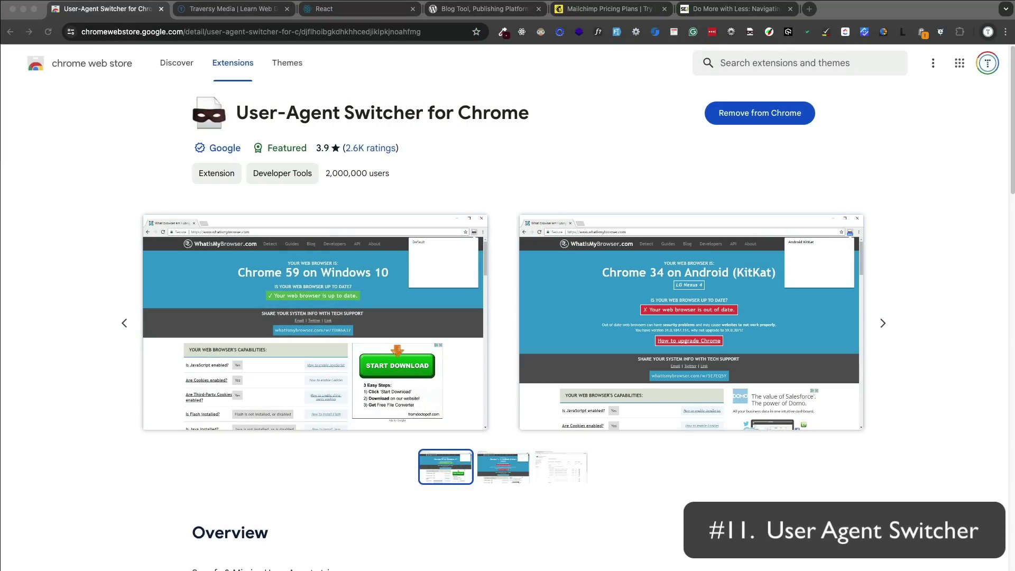
Spoof the Traversy Media site's user agent as Windows Firefox 33.
{"action": "left_click", "coordinate": [239, 11]}
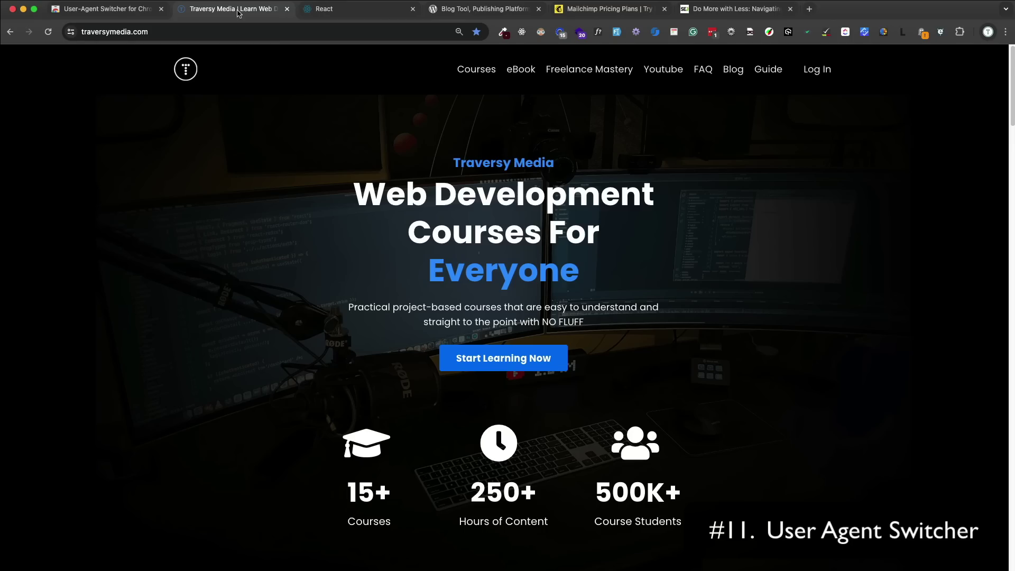
{"action": "left_click", "coordinate": [750, 32]}
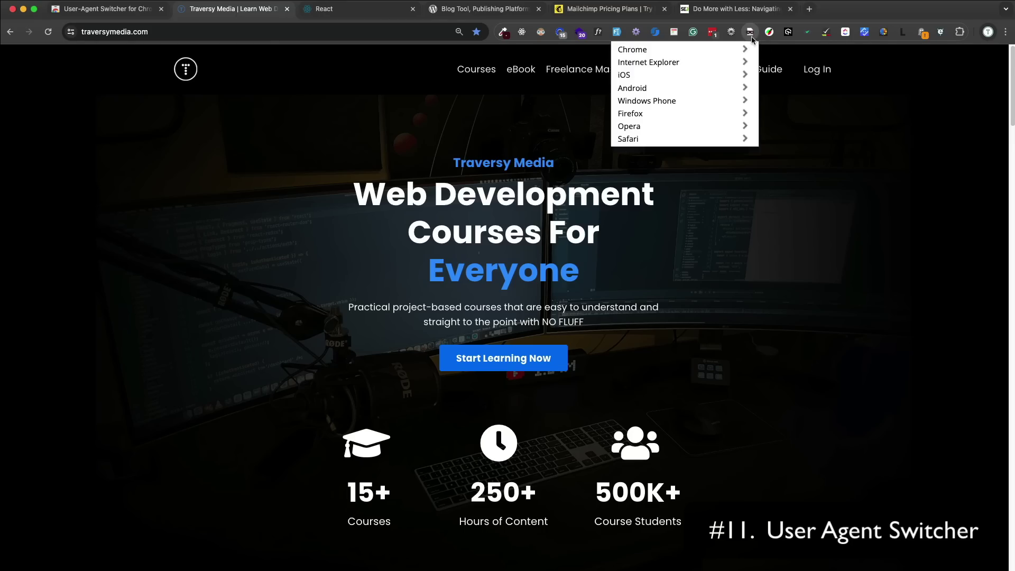
{"action": "left_click", "coordinate": [662, 114]}
{"action": "left_click", "coordinate": [669, 50]}
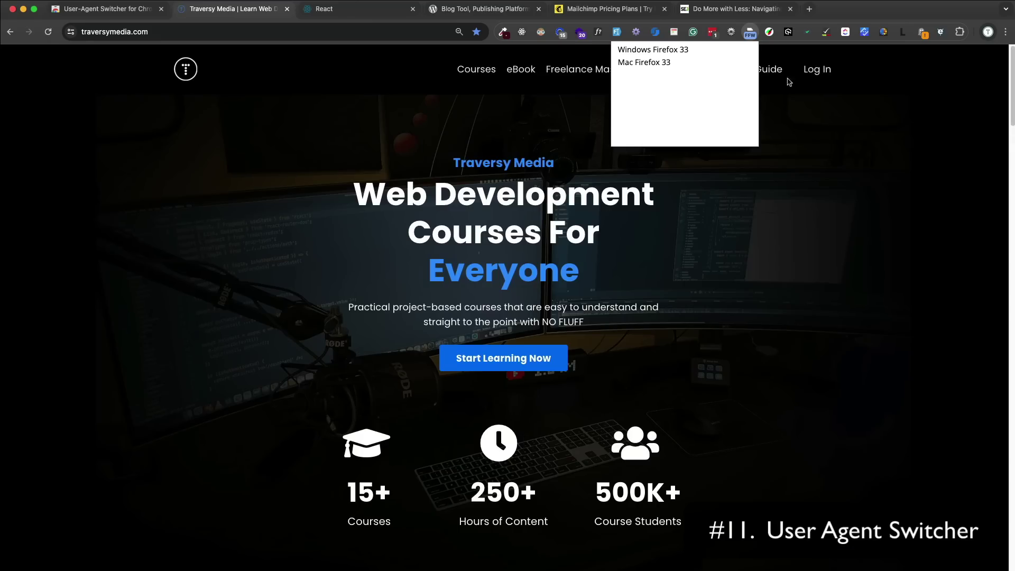
Switch the spoofed user agent to iOS iPad.
{"action": "left_click", "coordinate": [751, 33]}
{"action": "left_click", "coordinate": [750, 32]}
{"action": "left_click", "coordinate": [677, 75]}
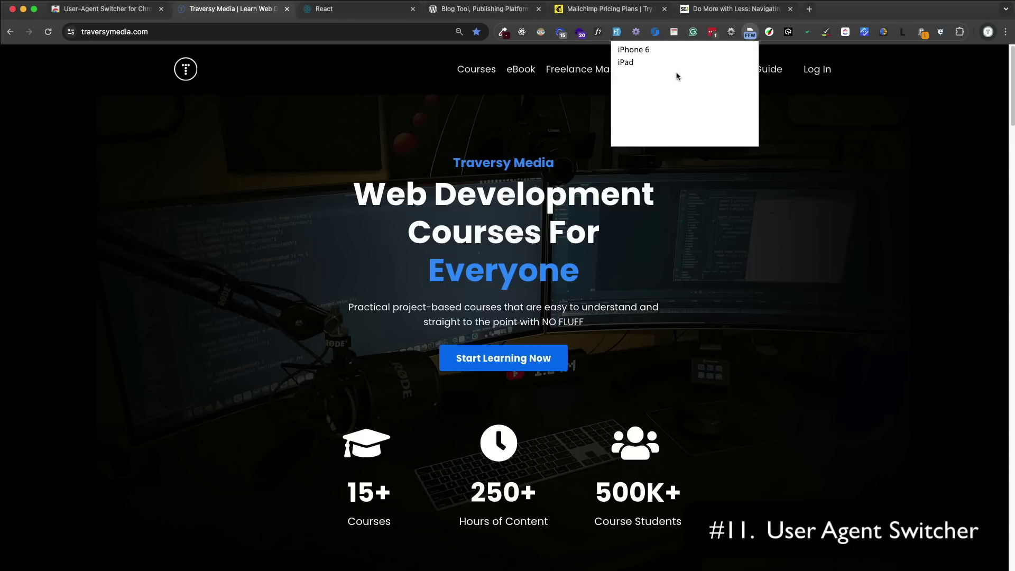
{"action": "left_click", "coordinate": [648, 63]}
Switch the spoofed user agent to Mac Safari 7.
{"action": "left_click", "coordinate": [751, 34]}
{"action": "left_click", "coordinate": [752, 34]}
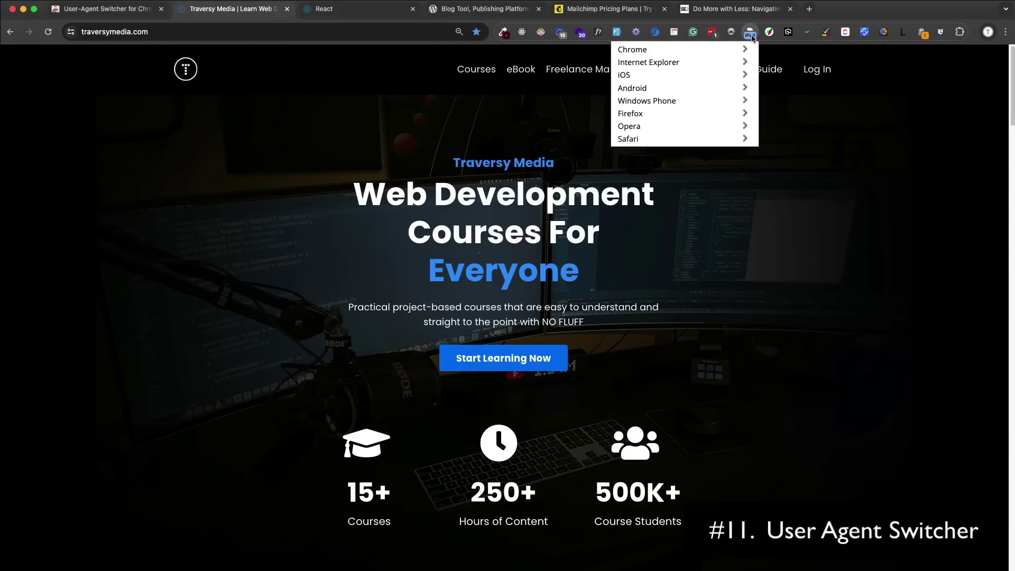
{"action": "left_click", "coordinate": [709, 141]}
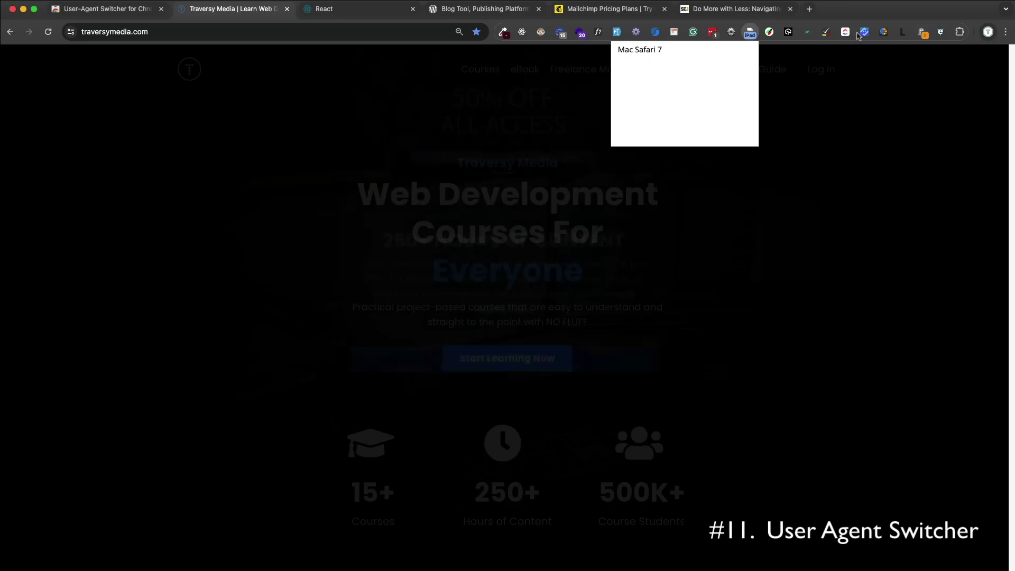
{"action": "left_click", "coordinate": [722, 48]}
Open User-Agent Switcher's Options page and scroll through its settings.
{"action": "right_click", "coordinate": [752, 35]}
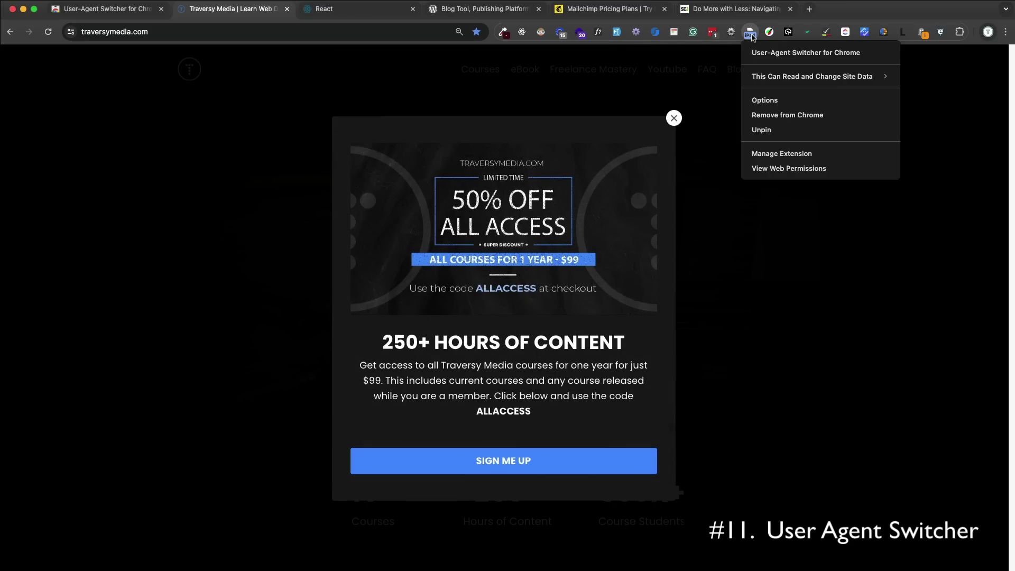
{"action": "left_click", "coordinate": [765, 99]}
{"action": "scroll", "coordinate": [738, 179], "scroll_direction": "down", "scroll_amount": 3}
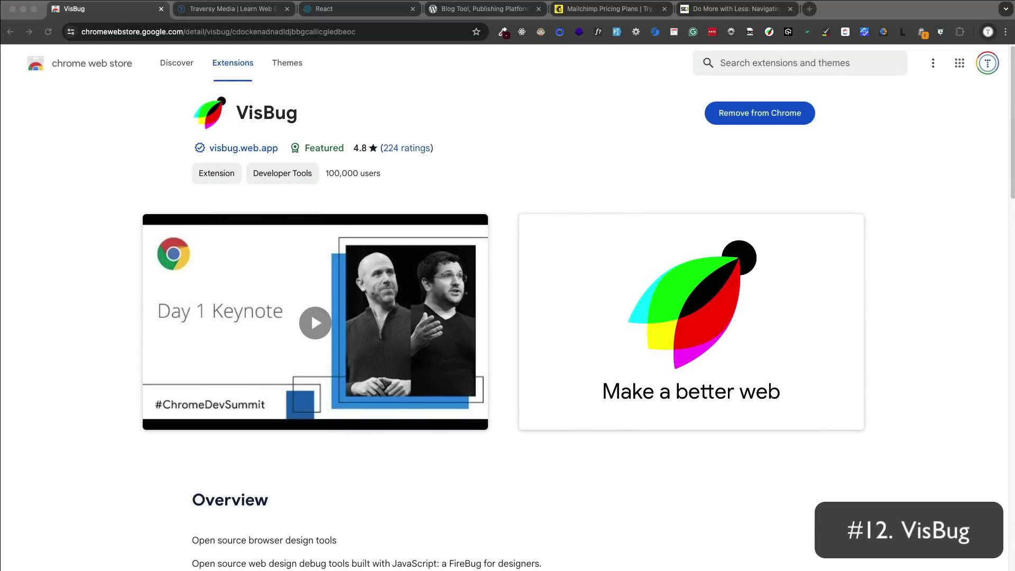
Turn on VisBug on the Traversy Media page and select the hero headline for text editing.
{"action": "left_click", "coordinate": [250, 9]}
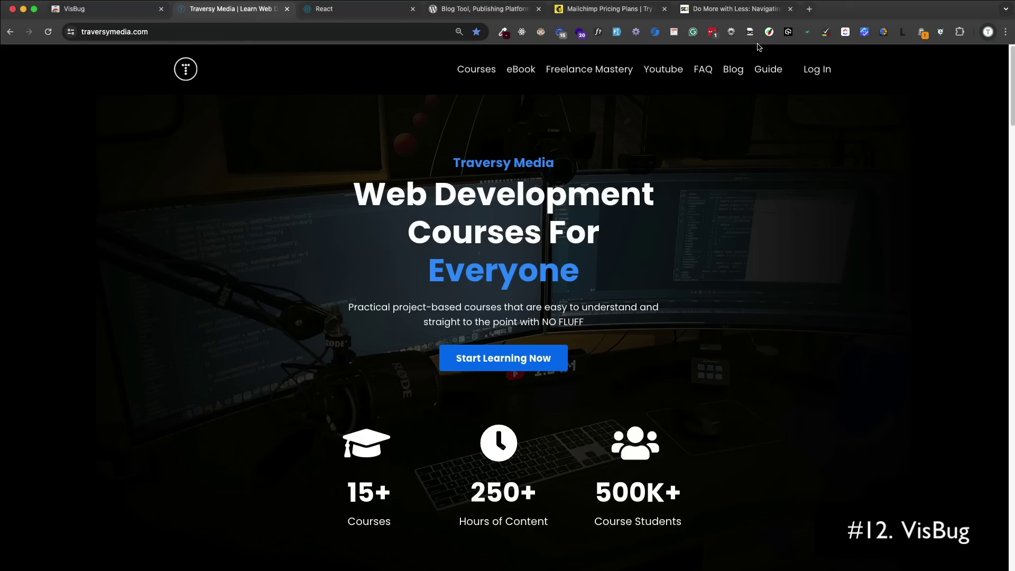
{"action": "left_click", "coordinate": [769, 33]}
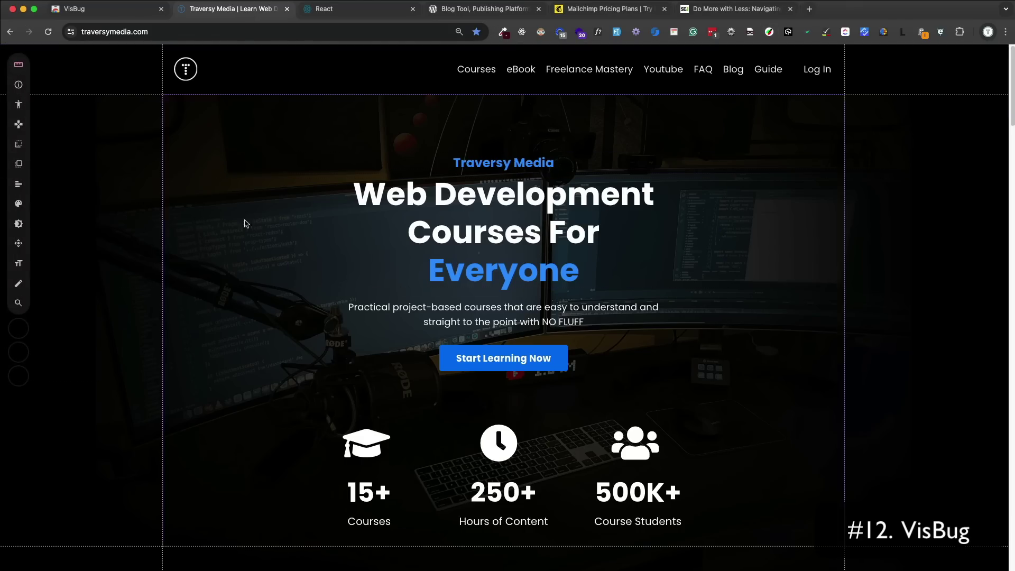
{"action": "left_click", "coordinate": [447, 209]}
{"action": "key", "text": "e"}
Replace the headline's 'Web Development' line with 'Hello World'.
{"action": "left_click", "coordinate": [345, 205]}
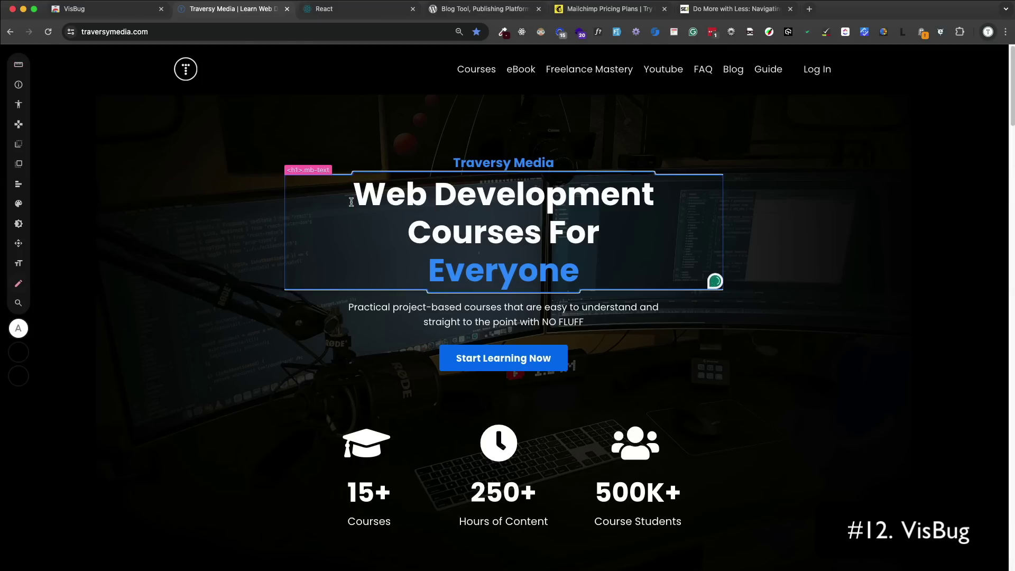
{"action": "key", "text": "shift+End"}
{"action": "key", "text": "Delete"}
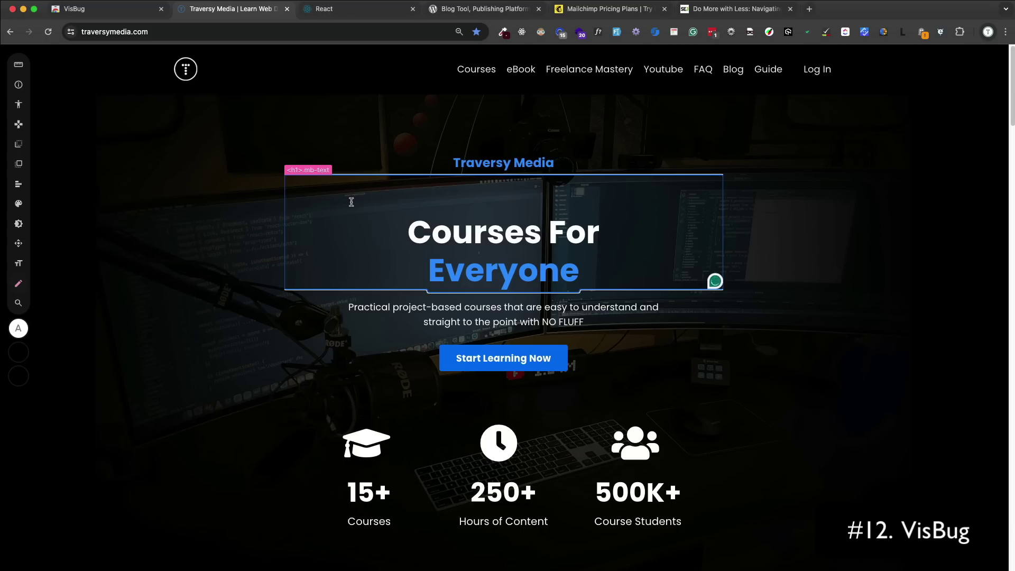
{"action": "type", "text": "Hello W"}
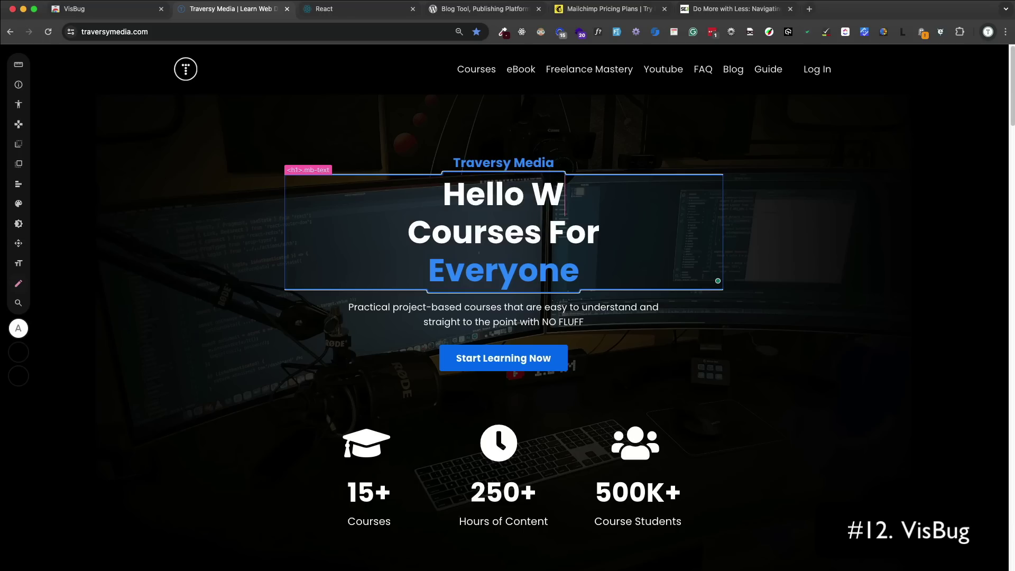
{"action": "type", "text": "orld"}
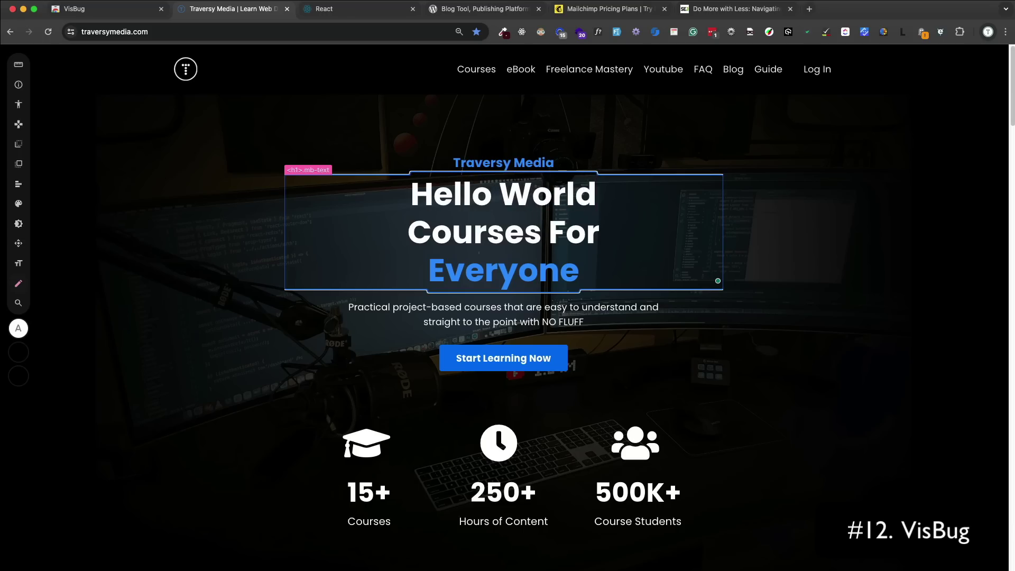
{"action": "key", "text": "Return"}
{"action": "key", "text": "BackSpace"}
{"action": "left_click", "coordinate": [46, 189]}
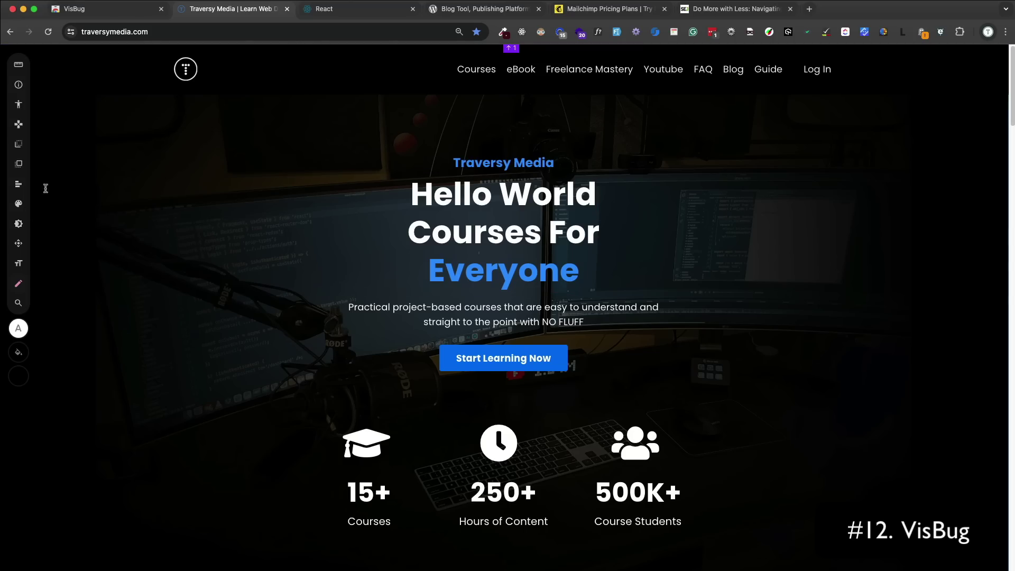
Move the hero element up and back down with VisBug's Move tool, removing its background image.
{"action": "left_click", "coordinate": [20, 126]}
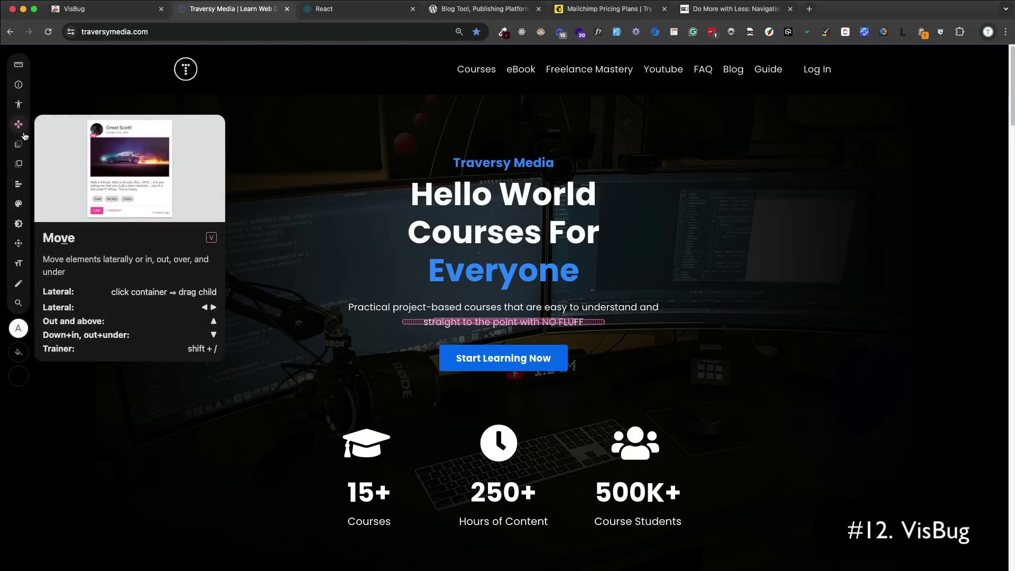
{"action": "key", "text": "Up"}
{"action": "key", "text": "Down"}
{"action": "key", "text": "Down"}
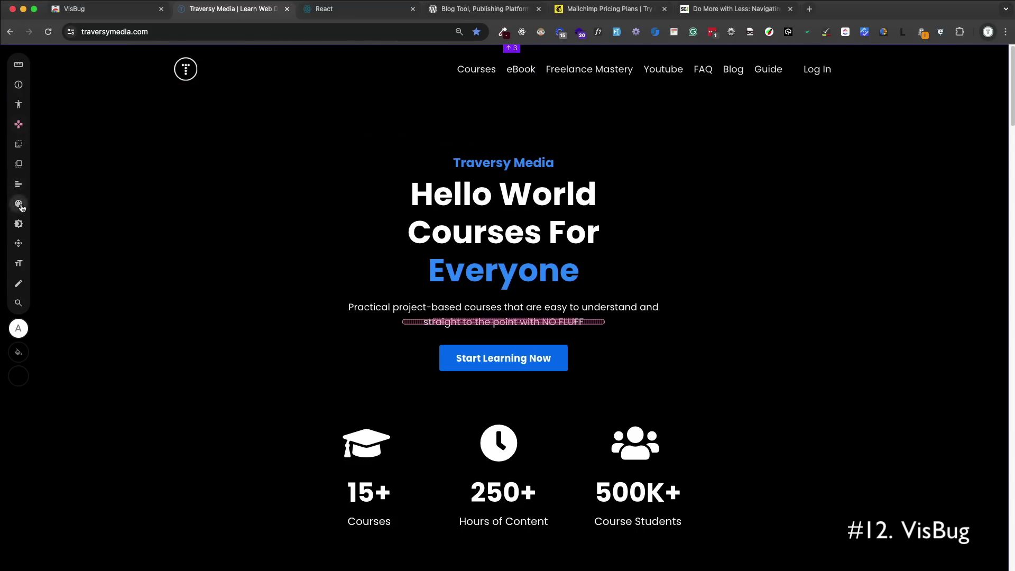
Tint the page background muted red using VisBug's Hue Shift colour picker.
{"action": "left_click", "coordinate": [18, 204]}
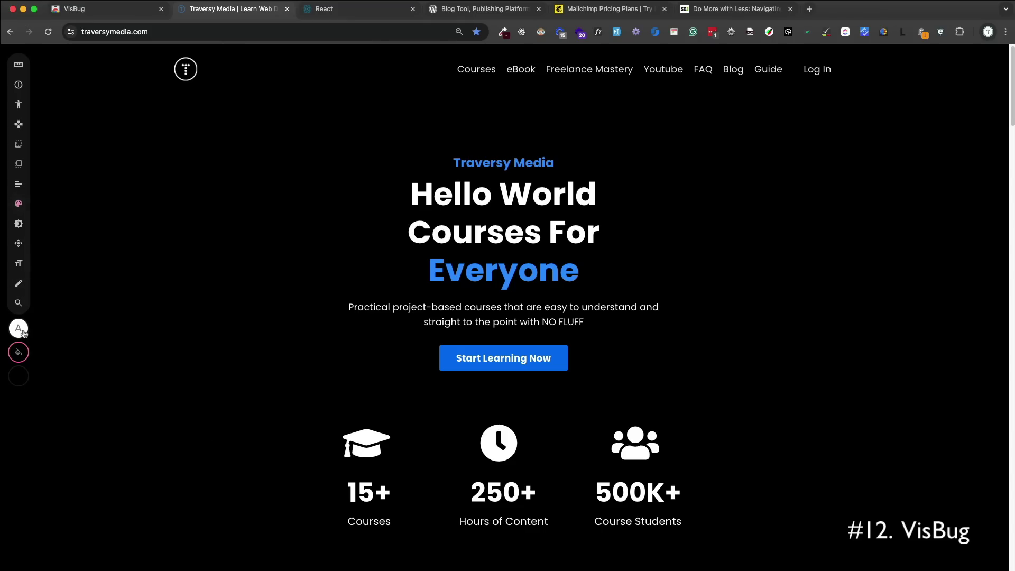
{"action": "left_click", "coordinate": [23, 350]}
{"action": "left_click_drag", "start_coordinate": [43, 364], "coordinate": [10, 402]}
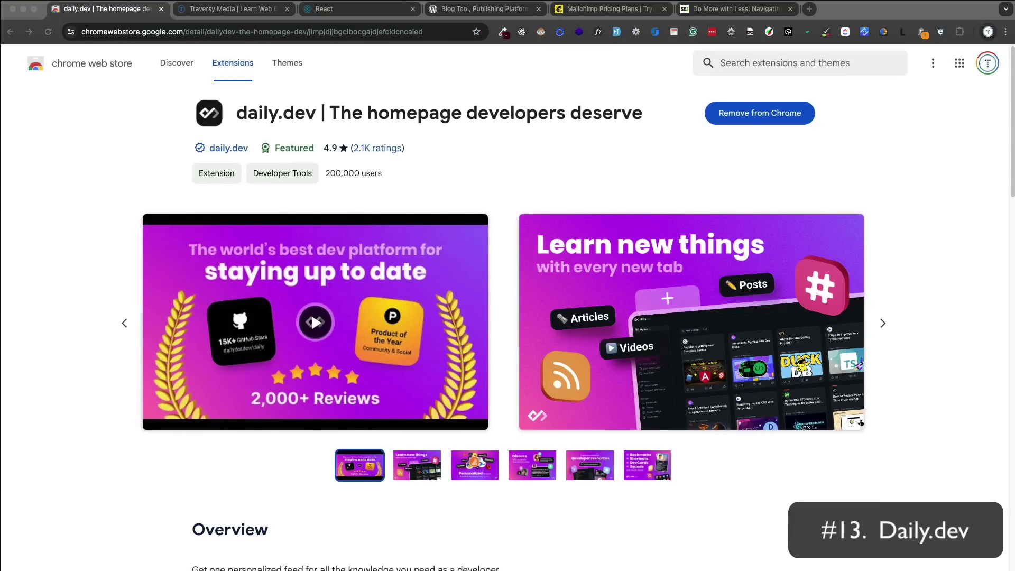
Open a new daily.dev tab, continue past onboarding and scroll the developer feed.
{"action": "left_click", "coordinate": [809, 10]}
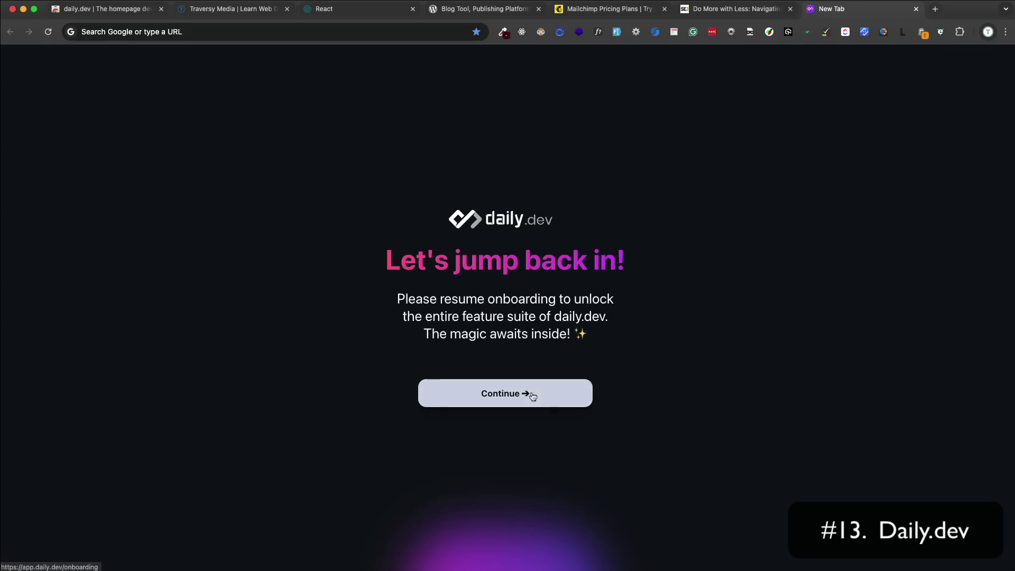
{"action": "left_click", "coordinate": [529, 393]}
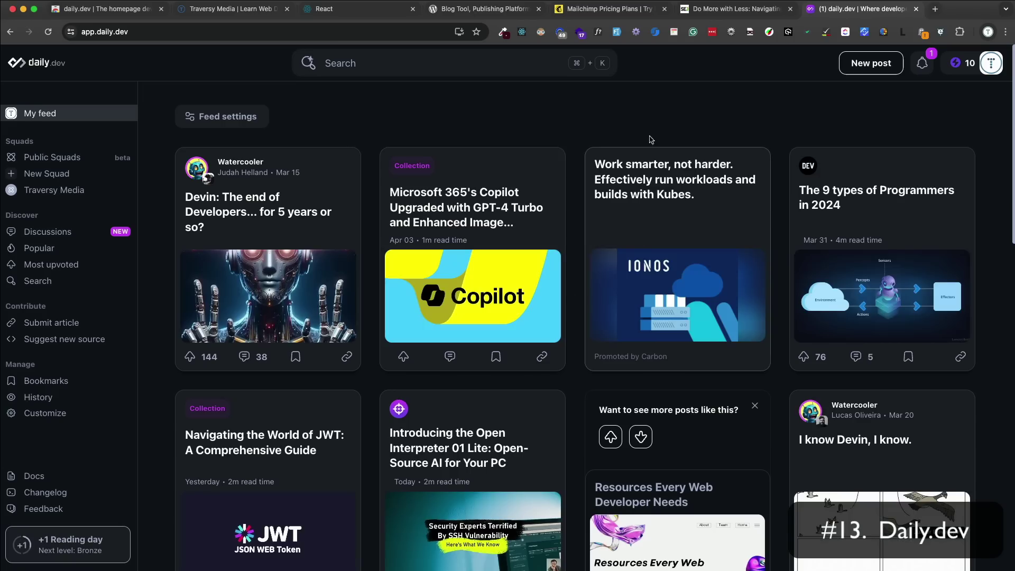
{"action": "scroll", "coordinate": [751, 127], "scroll_direction": "down", "scroll_amount": 1}
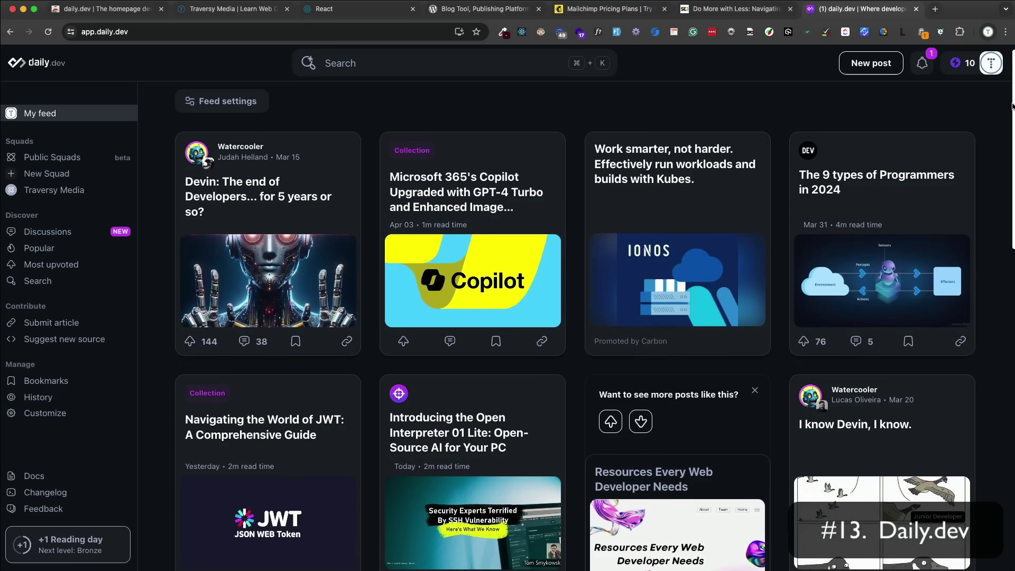
{"action": "scroll", "coordinate": [1005, 166], "scroll_direction": "down", "scroll_amount": 5}
{"action": "scroll", "coordinate": [1005, 166], "scroll_direction": "down", "scroll_amount": 2}
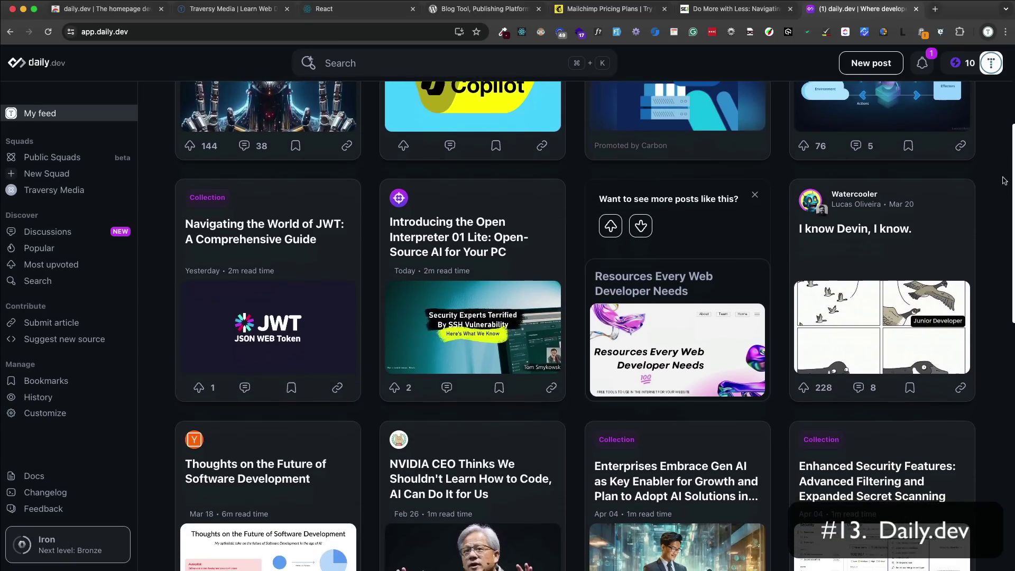
{"action": "scroll", "coordinate": [1004, 170], "scroll_direction": "down", "scroll_amount": 3}
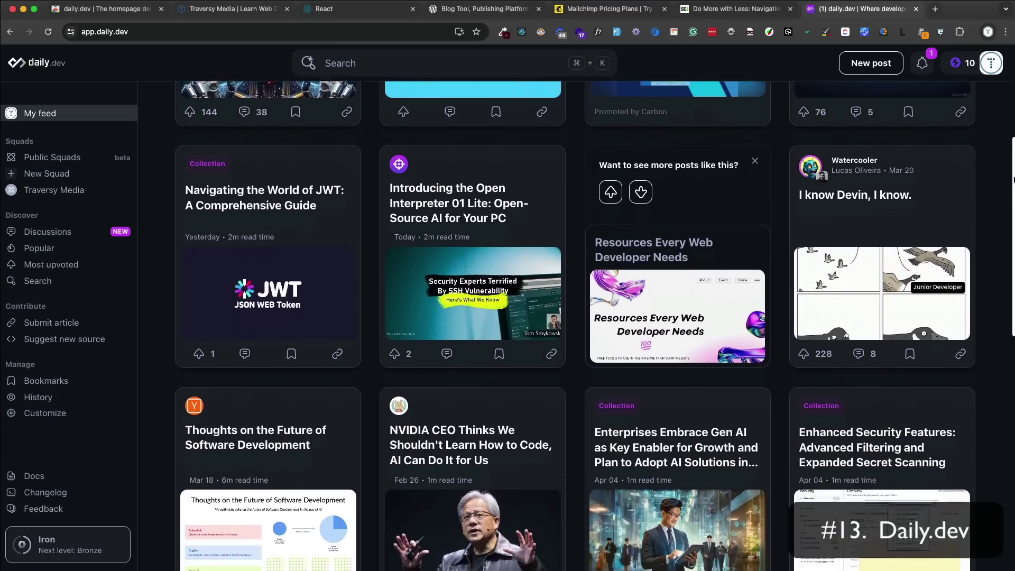
Open another daily.dev tab and scroll through the Popular posts.
{"action": "left_click", "coordinate": [934, 9]}
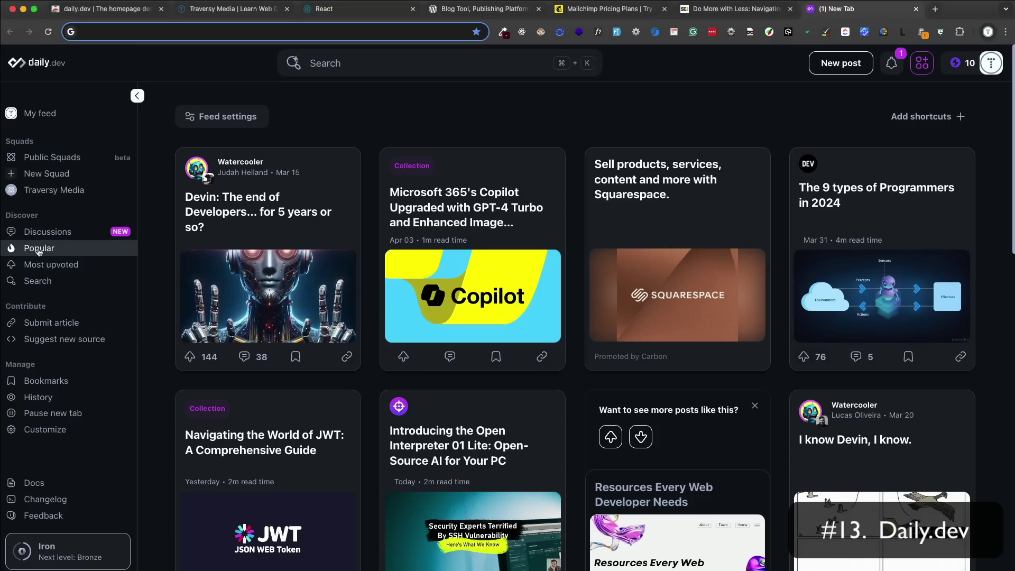
{"action": "scroll", "coordinate": [345, 407], "scroll_direction": "down", "scroll_amount": 1}
{"action": "scroll", "coordinate": [346, 408], "scroll_direction": "down", "scroll_amount": 10}
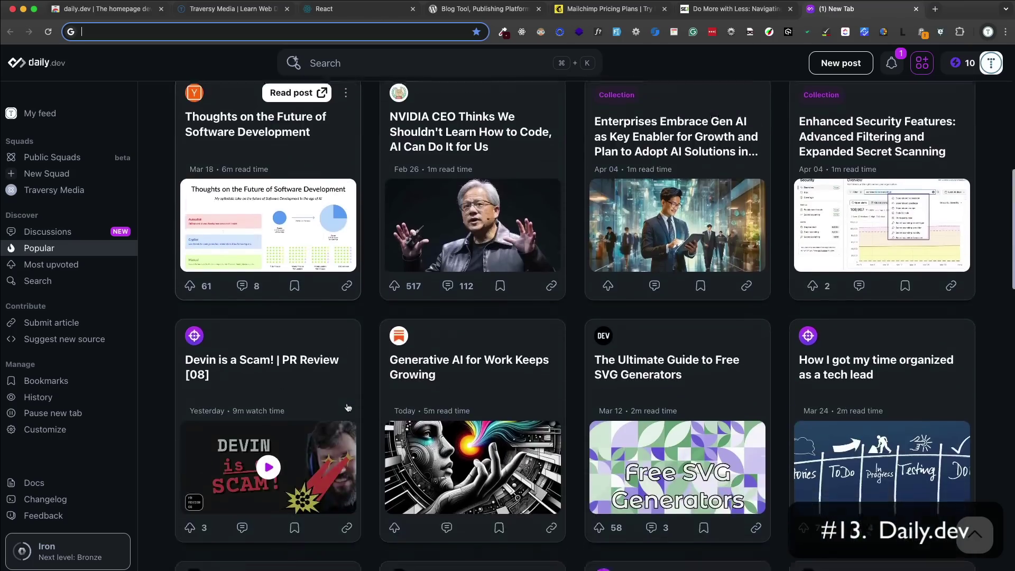
{"action": "scroll", "coordinate": [348, 408], "scroll_direction": "down", "scroll_amount": 10}
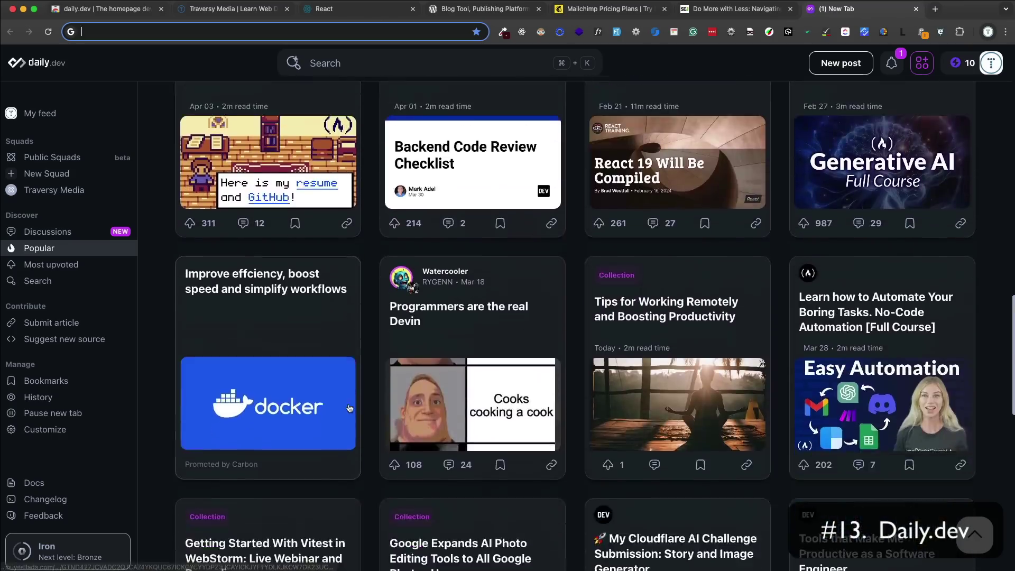
{"action": "scroll", "coordinate": [350, 407], "scroll_direction": "down", "scroll_amount": 8}
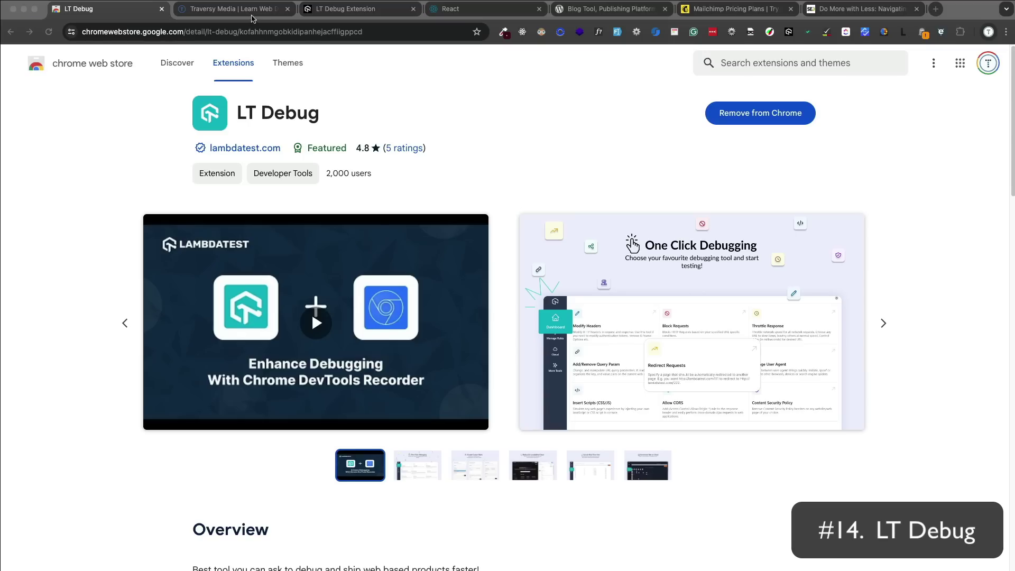
Use LT Debug's Modify Headers to save 'Test Request Rule' adding a custom header for all URLs.
{"action": "left_click", "coordinate": [253, 18]}
{"action": "left_click", "coordinate": [789, 35]}
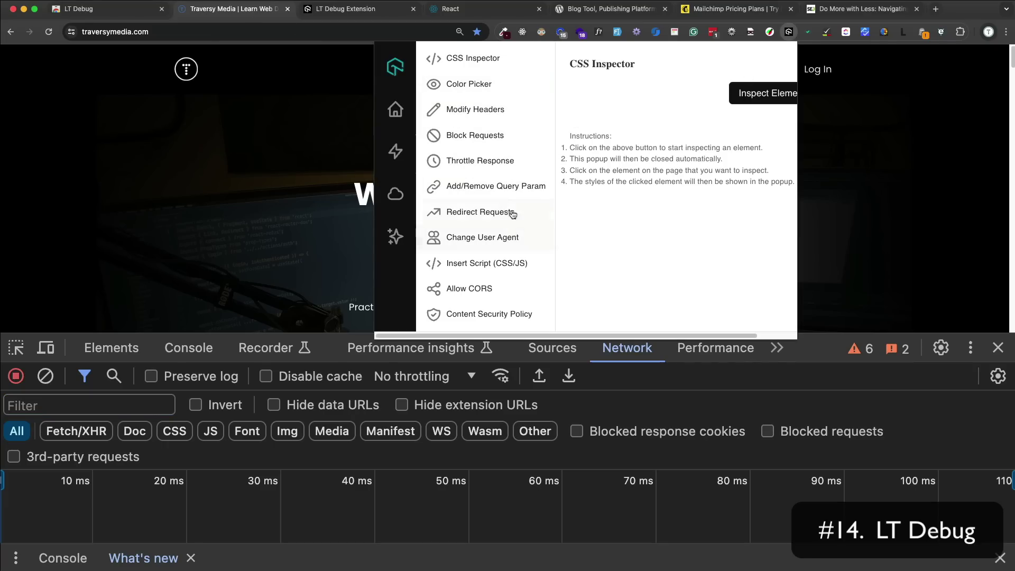
{"action": "left_click", "coordinate": [480, 109]}
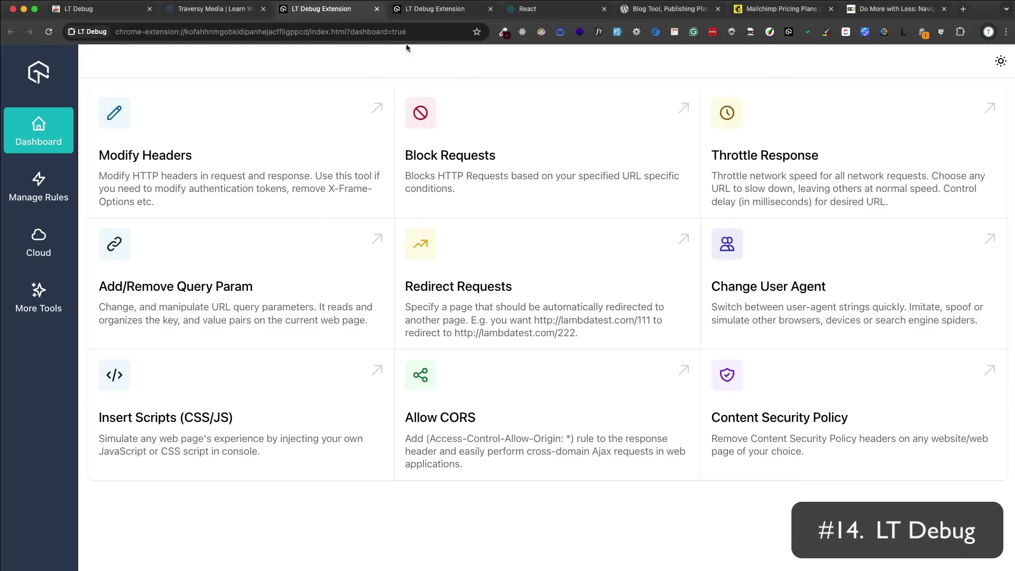
{"action": "left_click", "coordinate": [423, 10]}
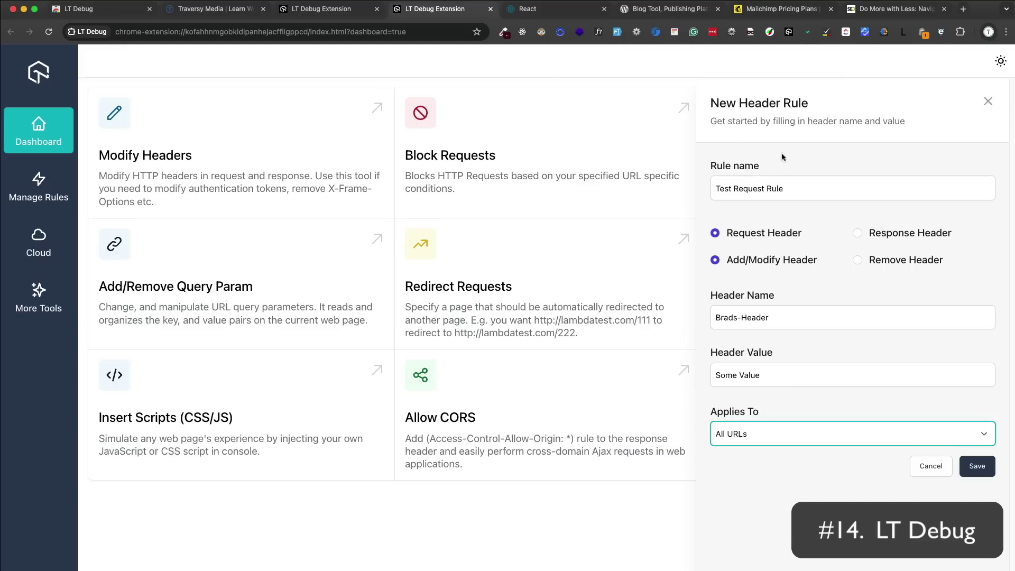
{"action": "left_click", "coordinate": [735, 184]}
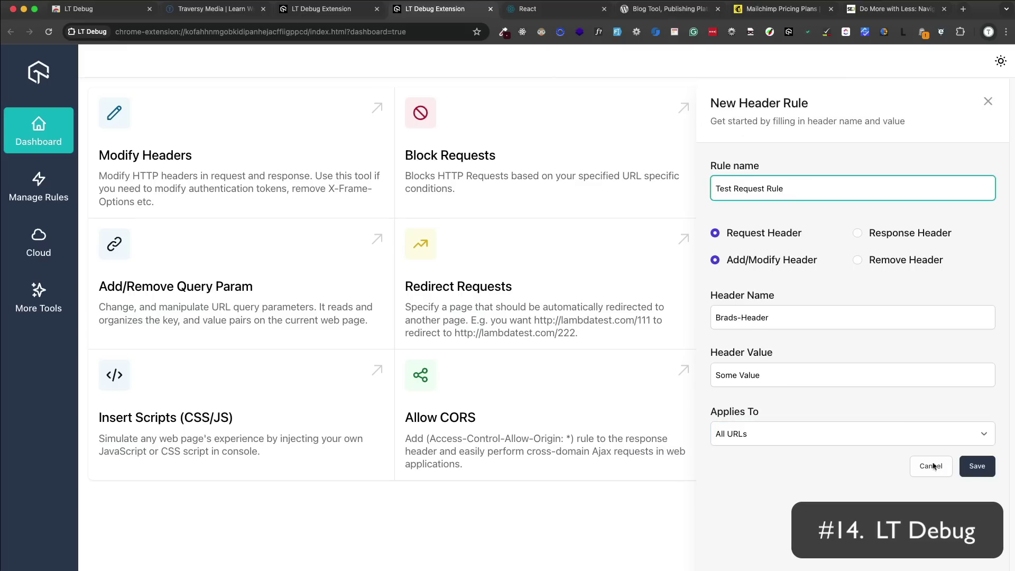
{"action": "left_click", "coordinate": [963, 474]}
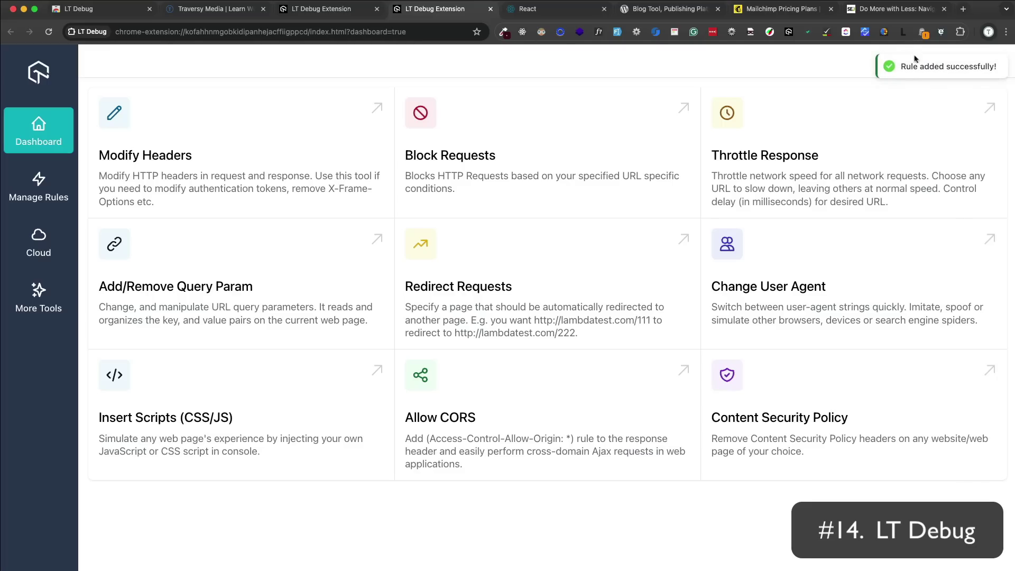
Reload Traversy Media and check in DevTools Network that its request carries the custom header 'Some Value'.
{"action": "key", "text": "ctrl+shift+Tab"}
{"action": "left_click", "coordinate": [202, 11]}
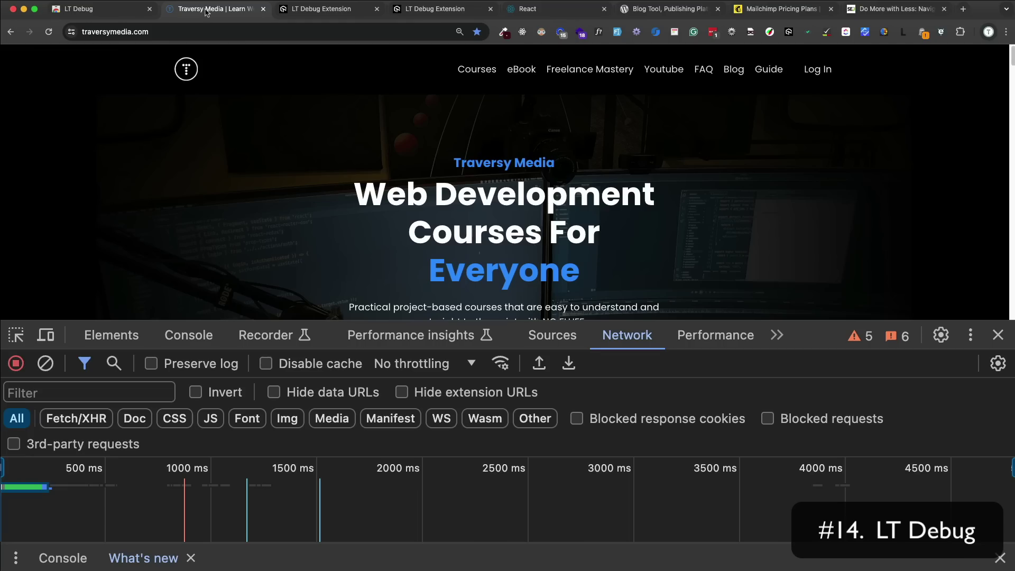
{"action": "left_click", "coordinate": [49, 32]}
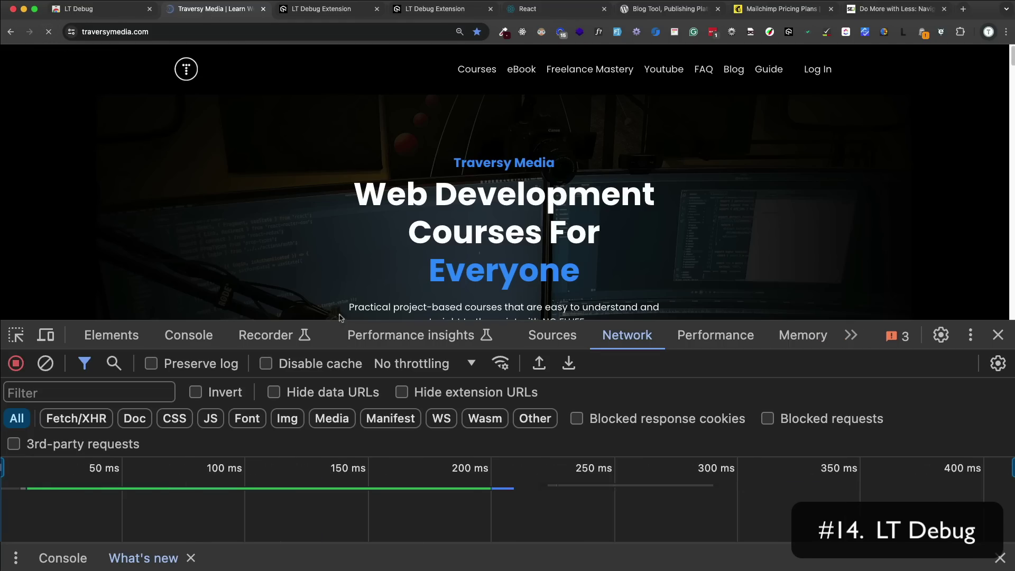
{"action": "left_click_drag", "start_coordinate": [341, 321], "coordinate": [343, 168]}
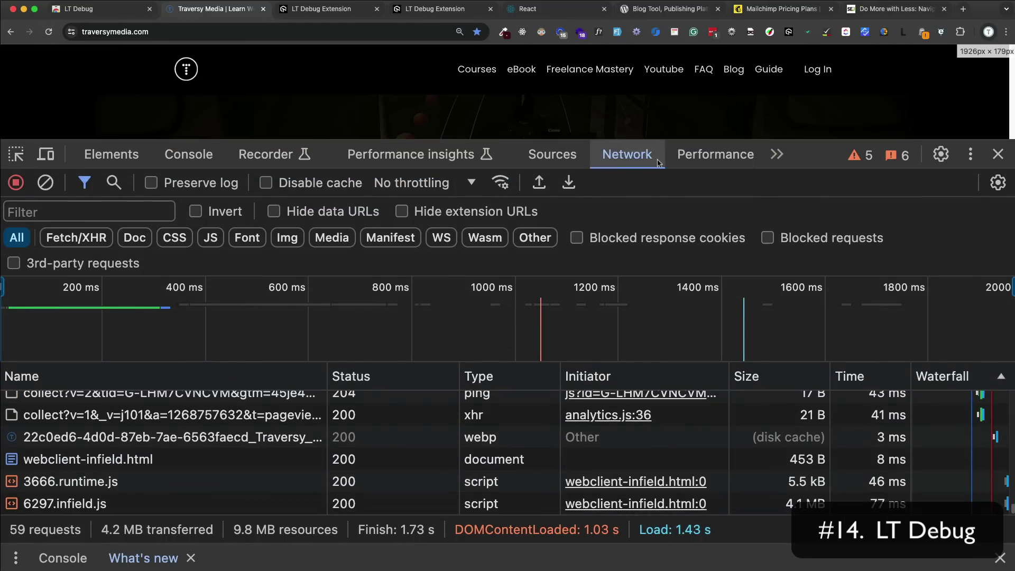
{"action": "scroll", "coordinate": [160, 434], "scroll_direction": "up", "scroll_amount": 15}
{"action": "left_click", "coordinate": [95, 402]}
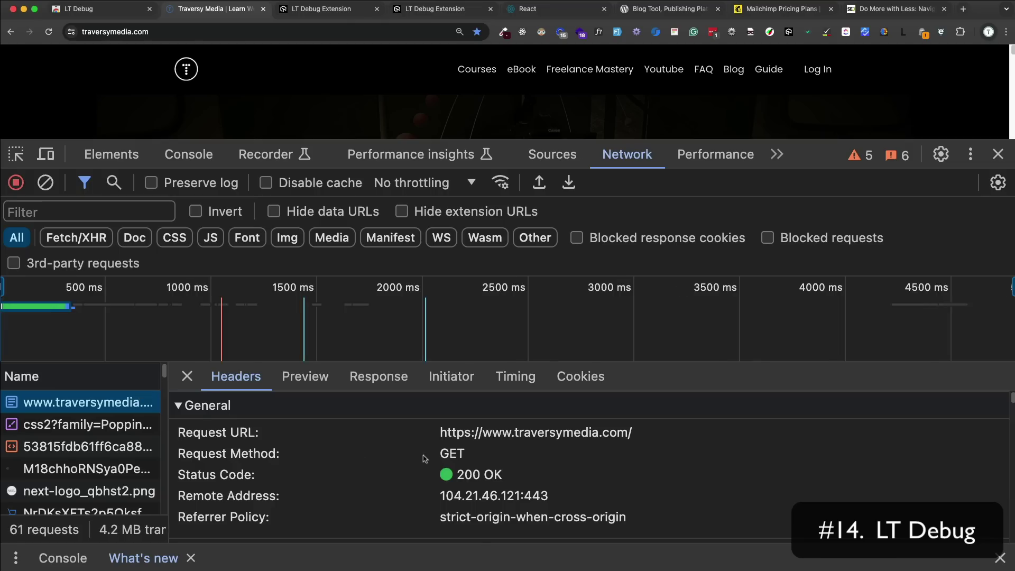
{"action": "scroll", "coordinate": [428, 455], "scroll_direction": "down", "scroll_amount": 5}
{"action": "left_click_drag", "start_coordinate": [198, 513], "coordinate": [530, 533]}
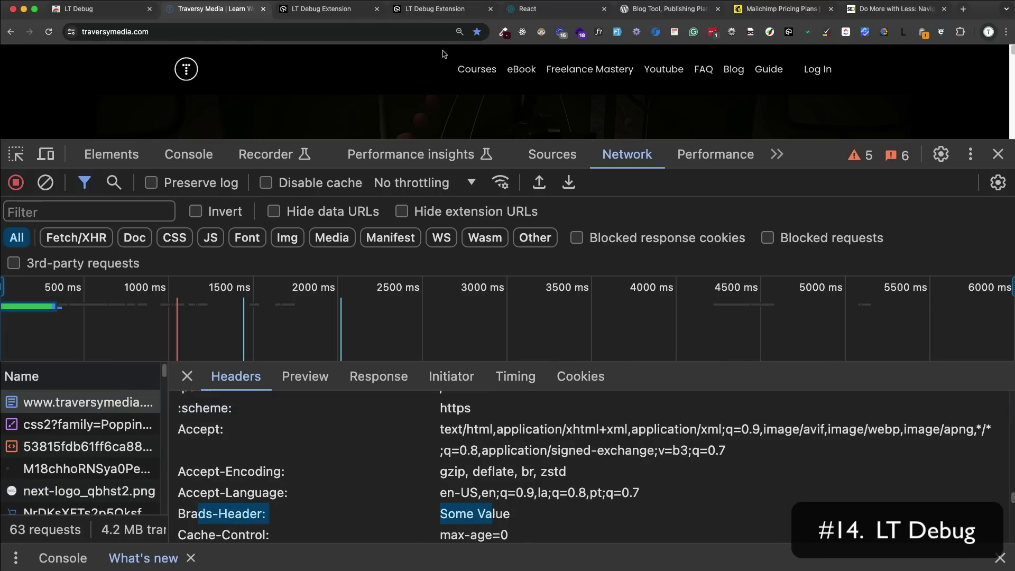
{"action": "left_click", "coordinate": [321, 9]}
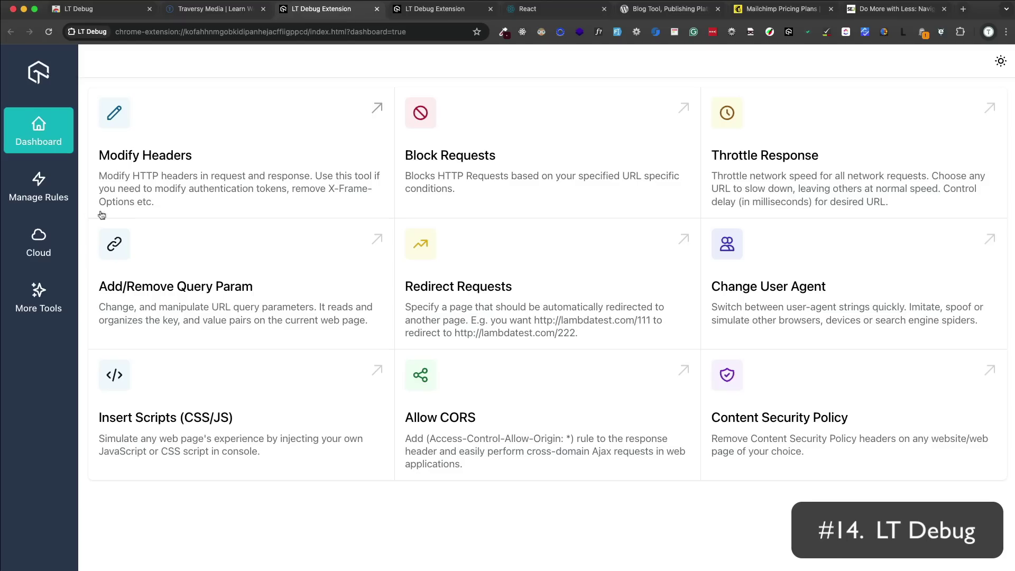
Delete Test Request Rule under Manage Rules, leaving no rules, and return to the Dashboard.
{"action": "left_click", "coordinate": [50, 197]}
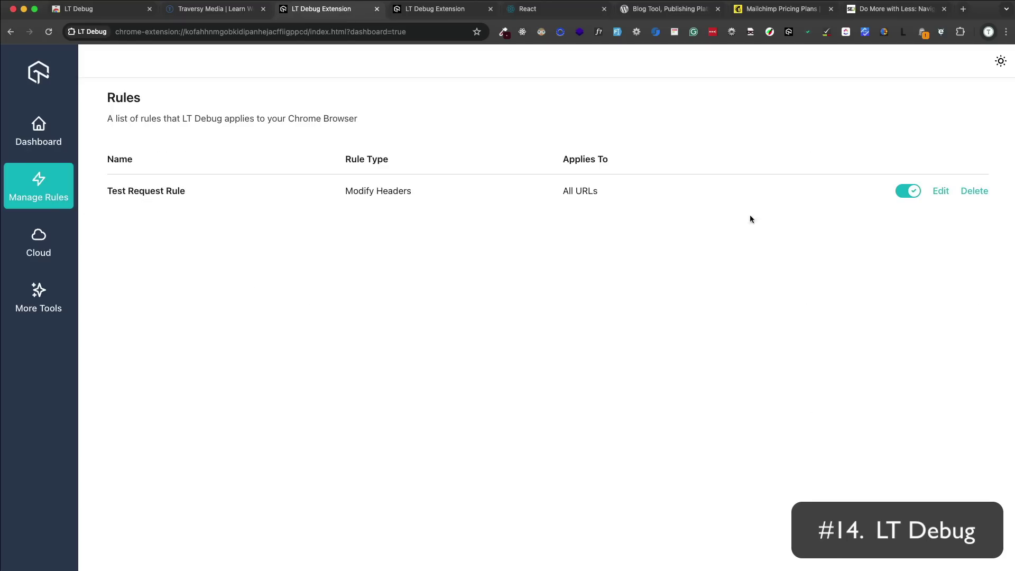
{"action": "left_click", "coordinate": [975, 194]}
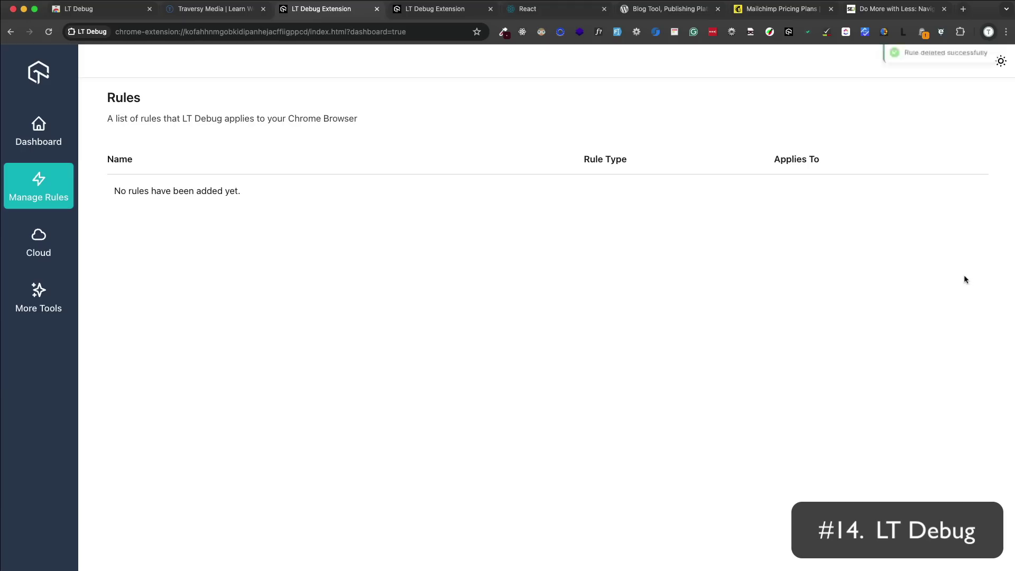
{"action": "left_click", "coordinate": [48, 124]}
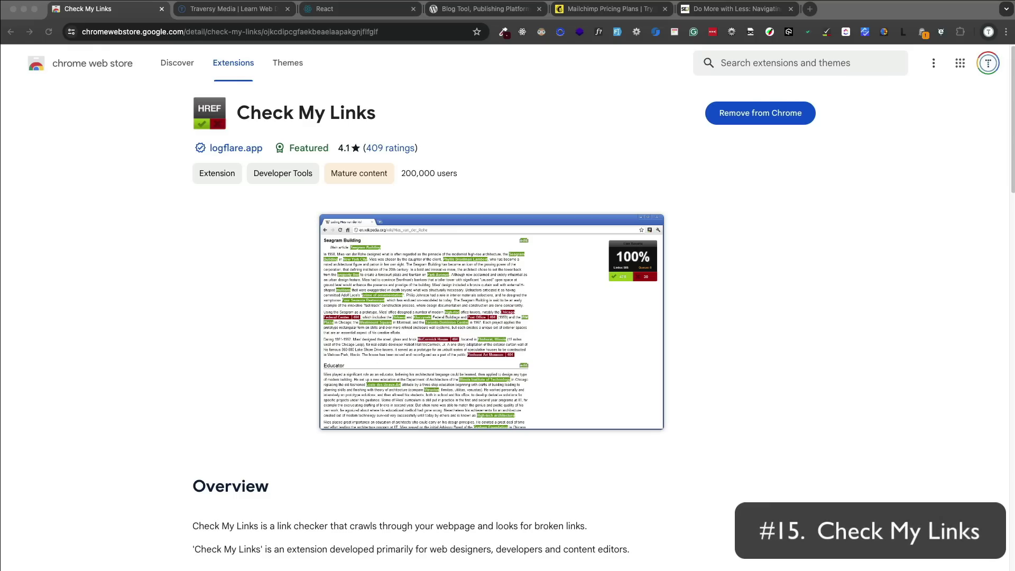
Scan the Traversy Media homepage with Check My Links, finding 0 invalid links among 46.
{"action": "left_click", "coordinate": [259, 13]}
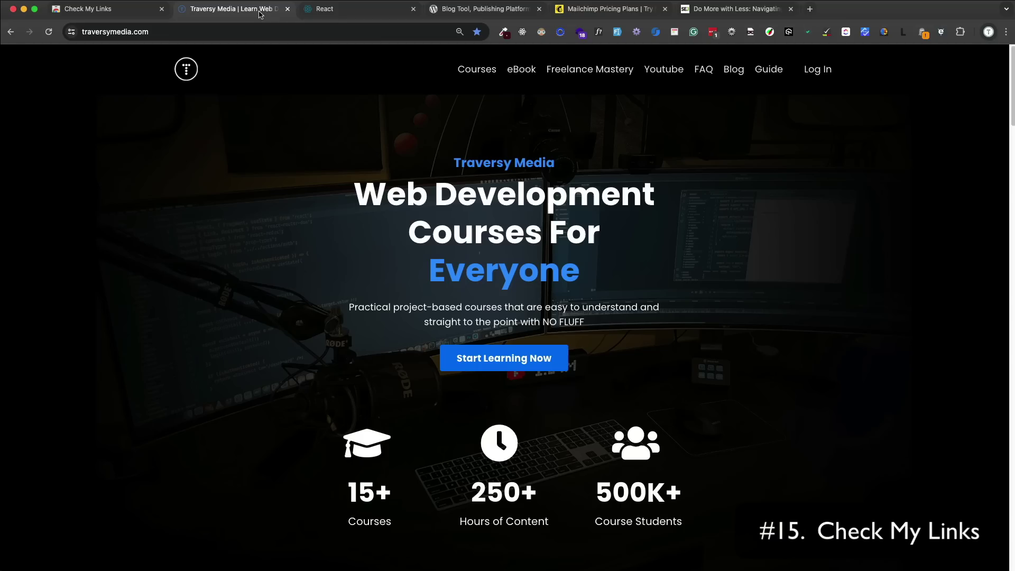
{"action": "left_click", "coordinate": [827, 33]}
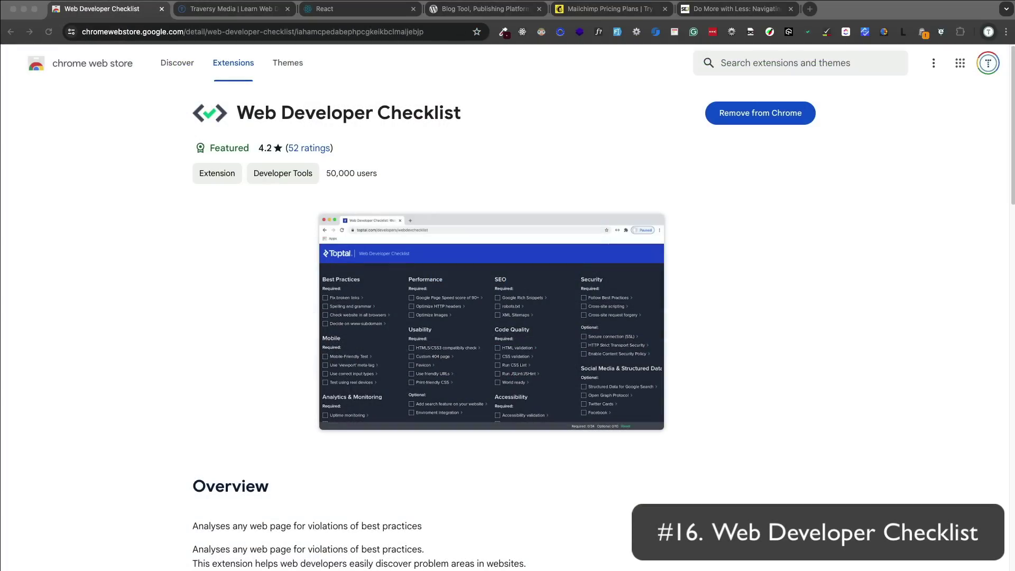
Dismiss the 50% OFF promo on Traversy Media and review its Web Developer Checklist results.
{"action": "left_click", "coordinate": [252, 12]}
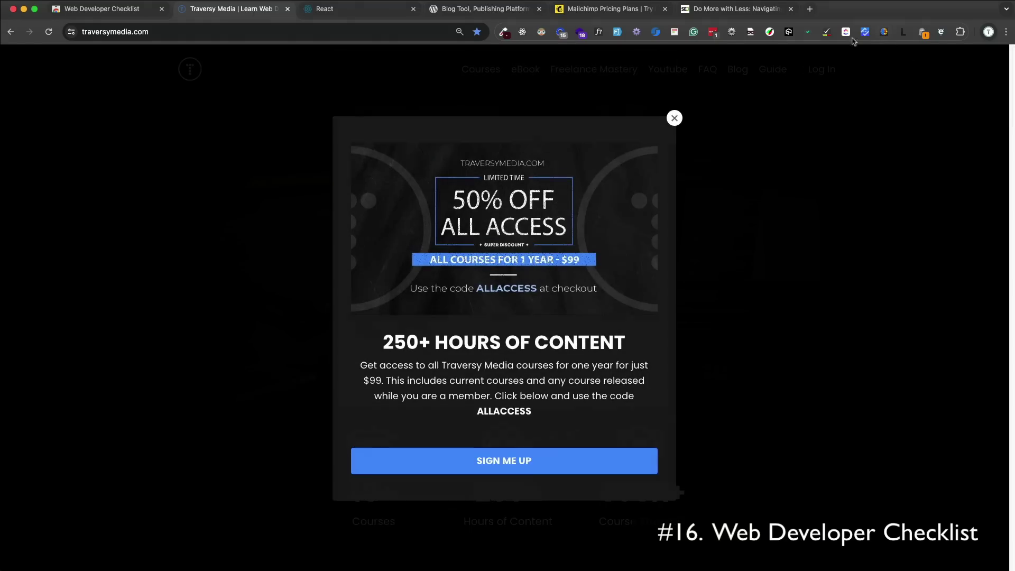
{"action": "left_click", "coordinate": [674, 118]}
{"action": "left_click", "coordinate": [807, 33]}
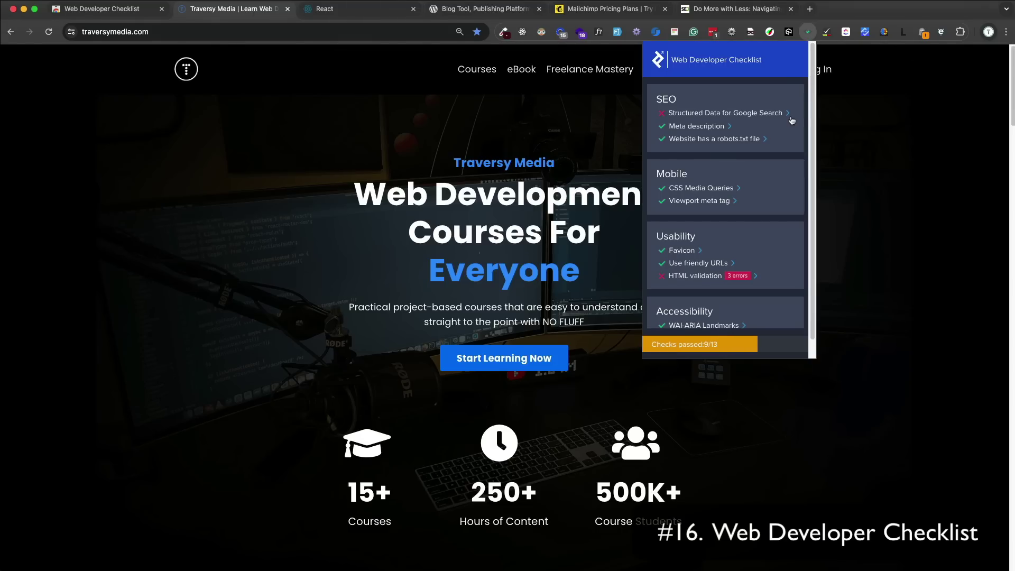
{"action": "scroll", "coordinate": [791, 120], "scroll_direction": "down", "scroll_amount": 5}
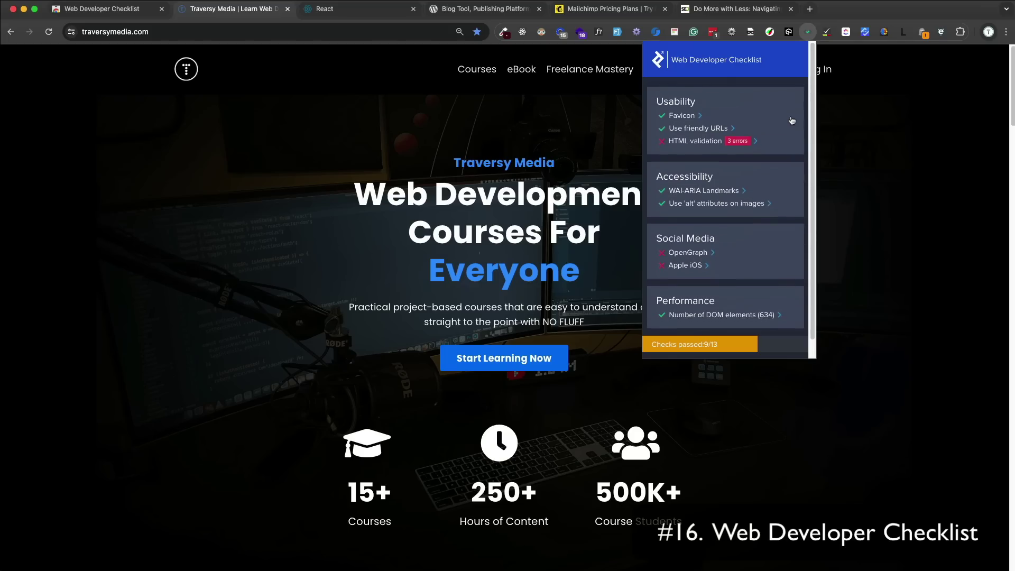
{"action": "scroll", "coordinate": [791, 120], "scroll_direction": "up", "scroll_amount": 5}
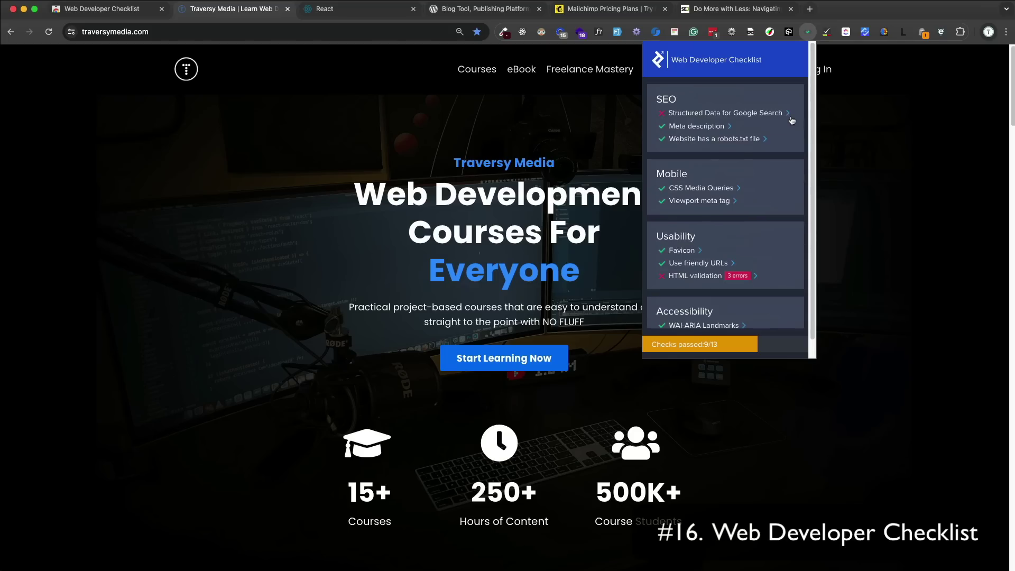
Run the checklist on wordpress.org (12/13) and react.dev (10/13).
{"action": "left_click", "coordinate": [483, 11]}
{"action": "left_click", "coordinate": [808, 33]}
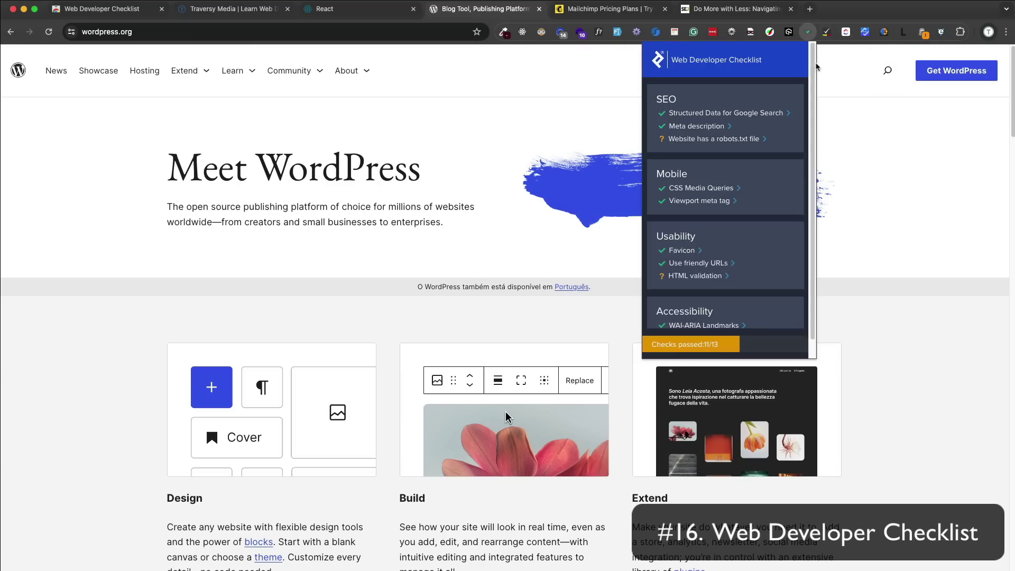
{"action": "scroll", "coordinate": [781, 112], "scroll_direction": "down", "scroll_amount": 5}
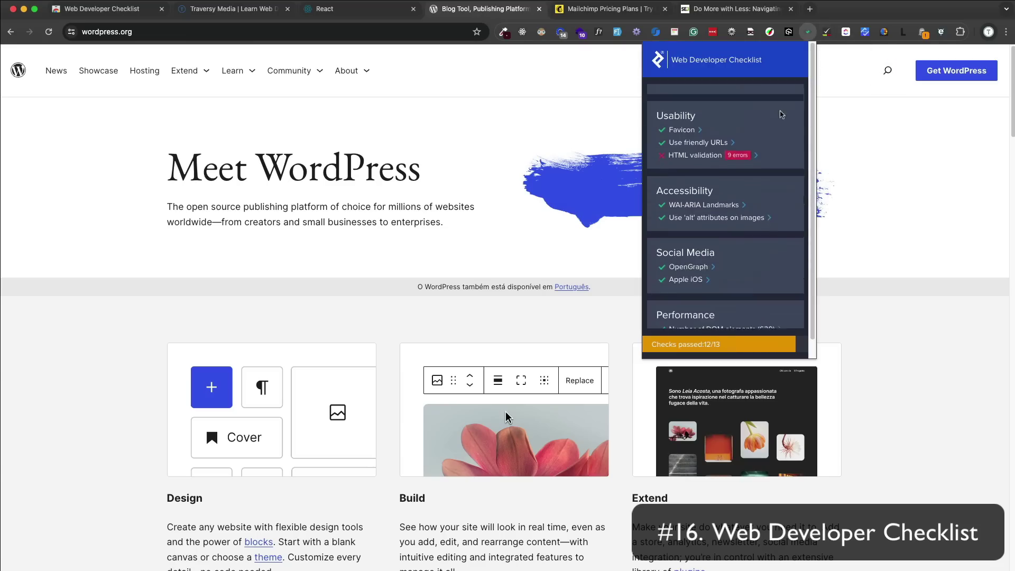
{"action": "left_click", "coordinate": [386, 11]}
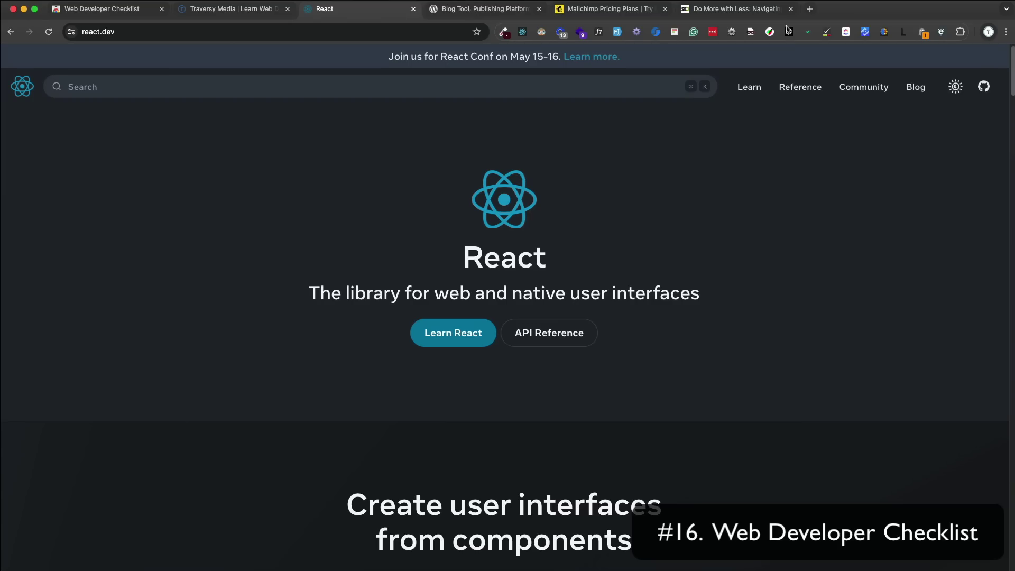
{"action": "left_click", "coordinate": [807, 33]}
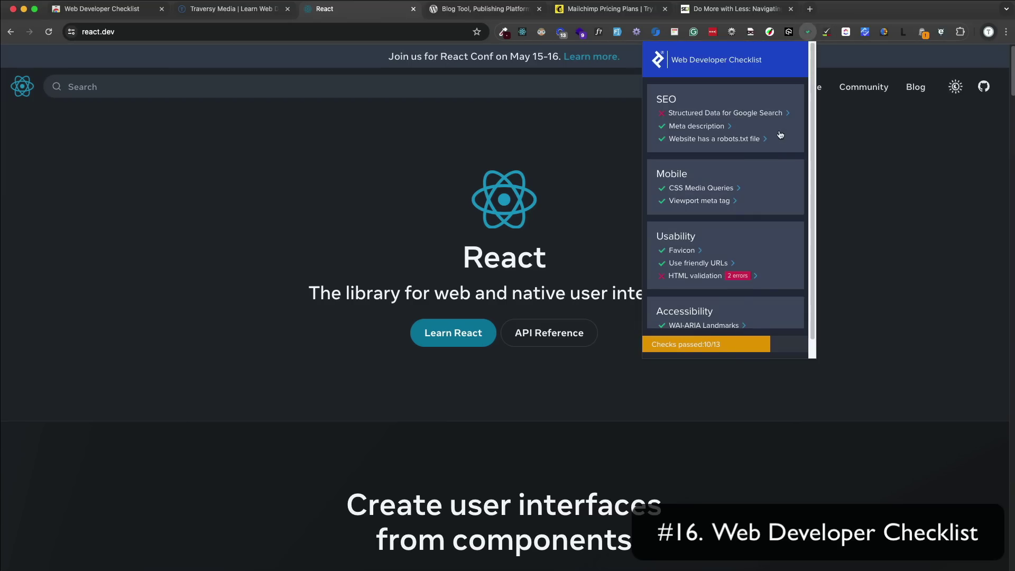
{"action": "scroll", "coordinate": [780, 139], "scroll_direction": "down", "scroll_amount": 5}
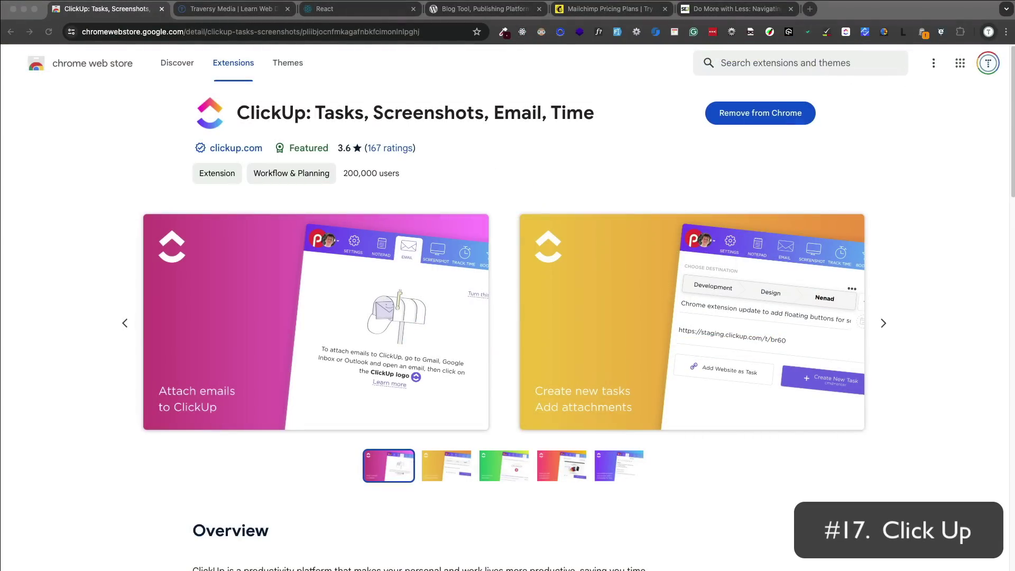
Browse ClickUp's popup views: new task, email capture, time tracking, screenshot and workspace options.
{"action": "left_click", "coordinate": [846, 33]}
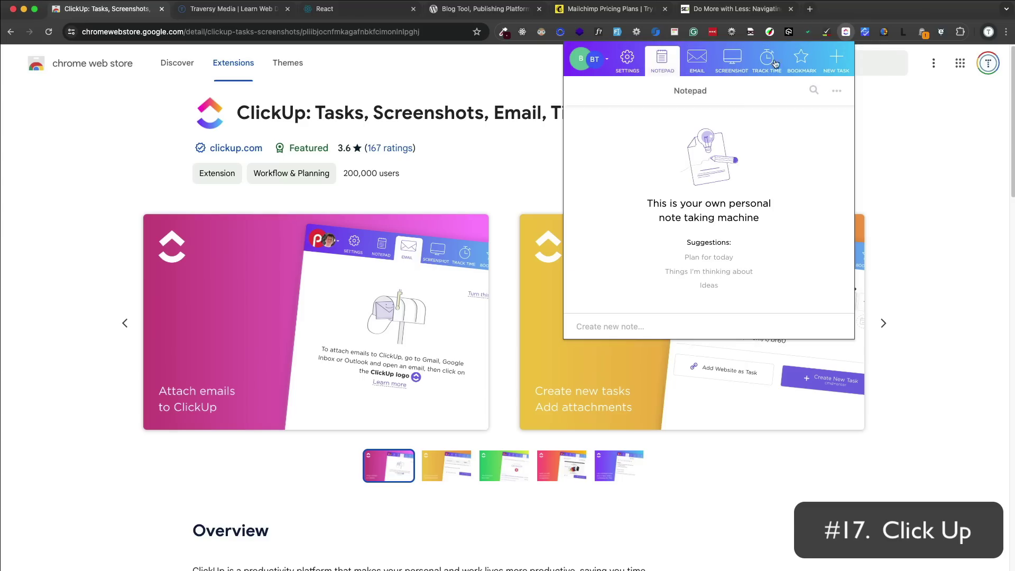
{"action": "left_click", "coordinate": [837, 66]}
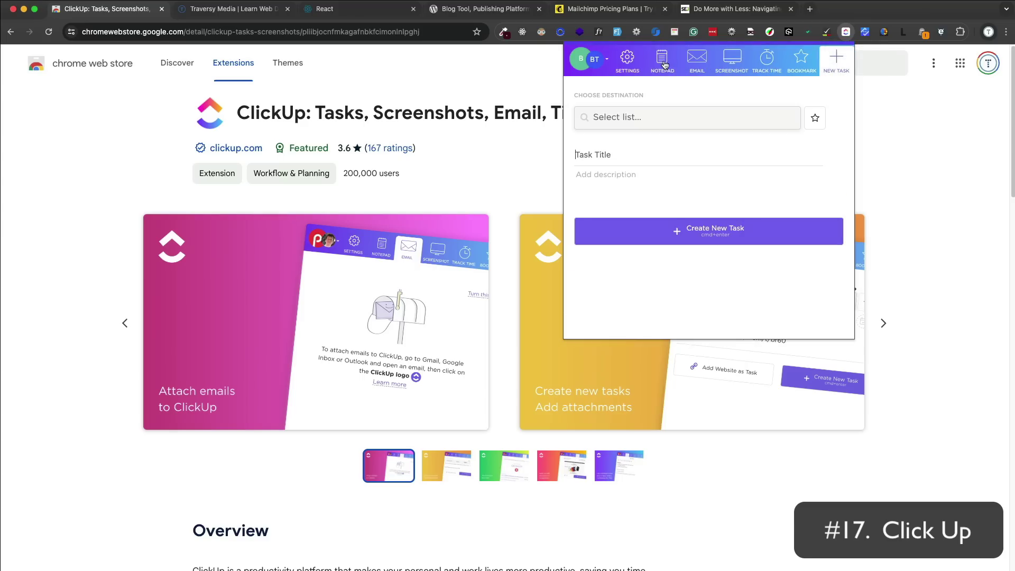
{"action": "left_click", "coordinate": [703, 64]}
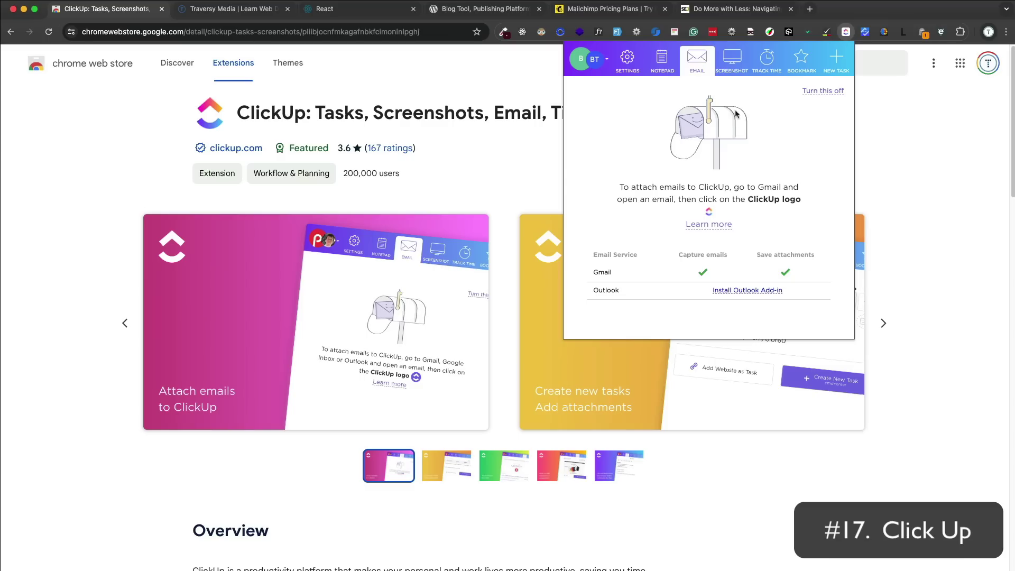
{"action": "left_click", "coordinate": [764, 75]}
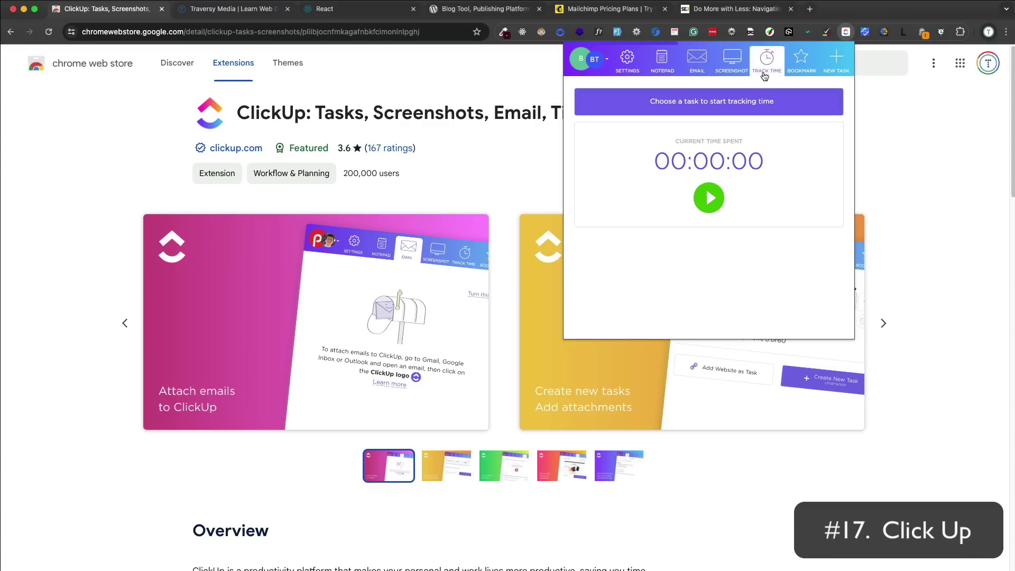
{"action": "left_click", "coordinate": [735, 65]}
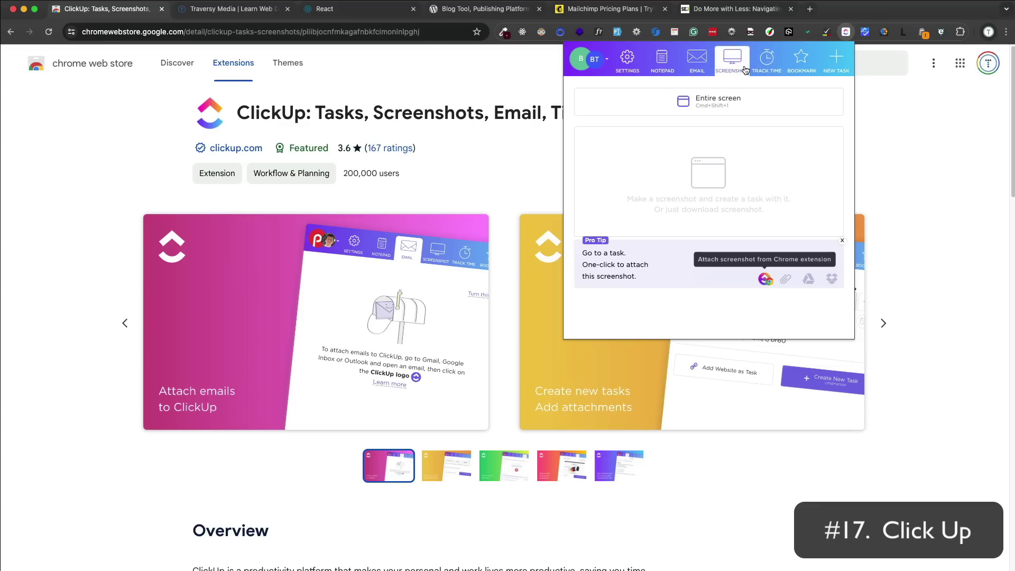
{"action": "left_click", "coordinate": [600, 65]}
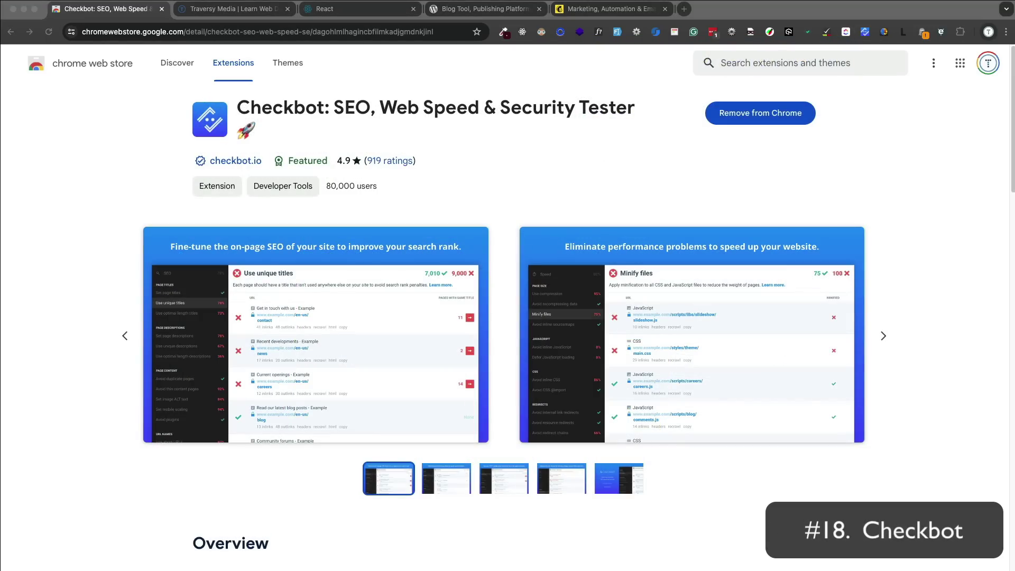
{"action": "left_click", "coordinate": [244, 13]}
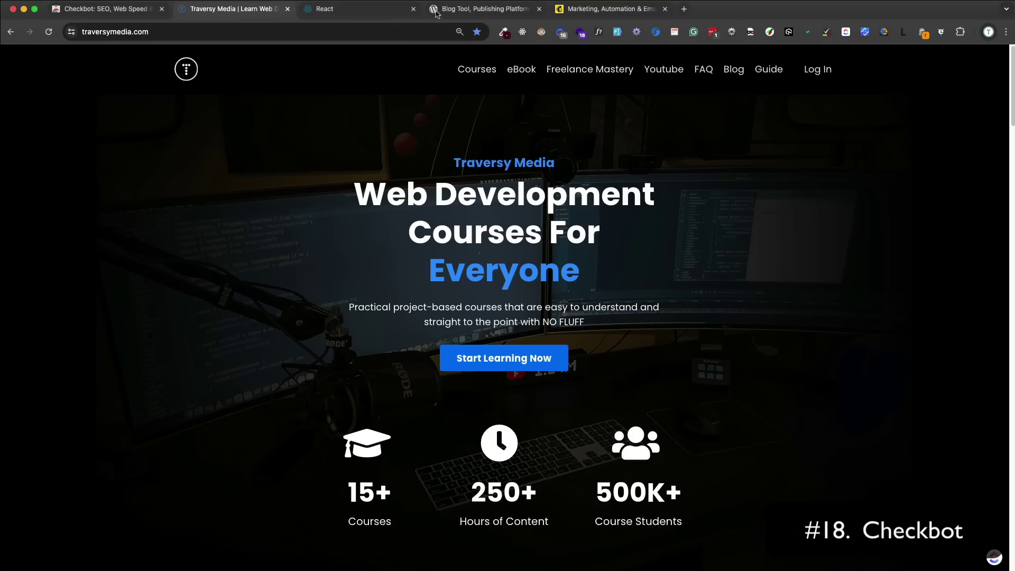
{"action": "left_click", "coordinate": [865, 32]}
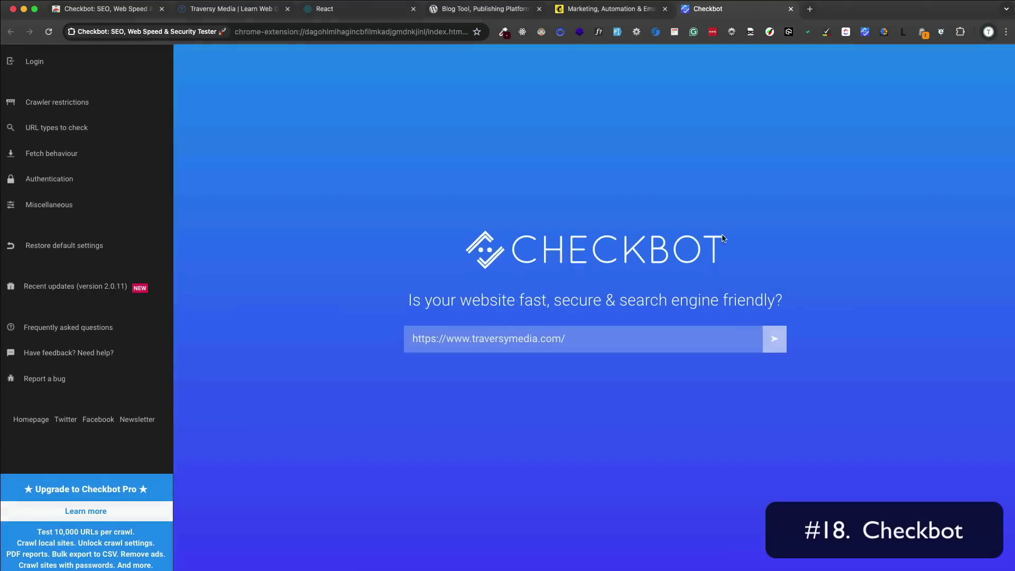
{"action": "left_click", "coordinate": [775, 341]}
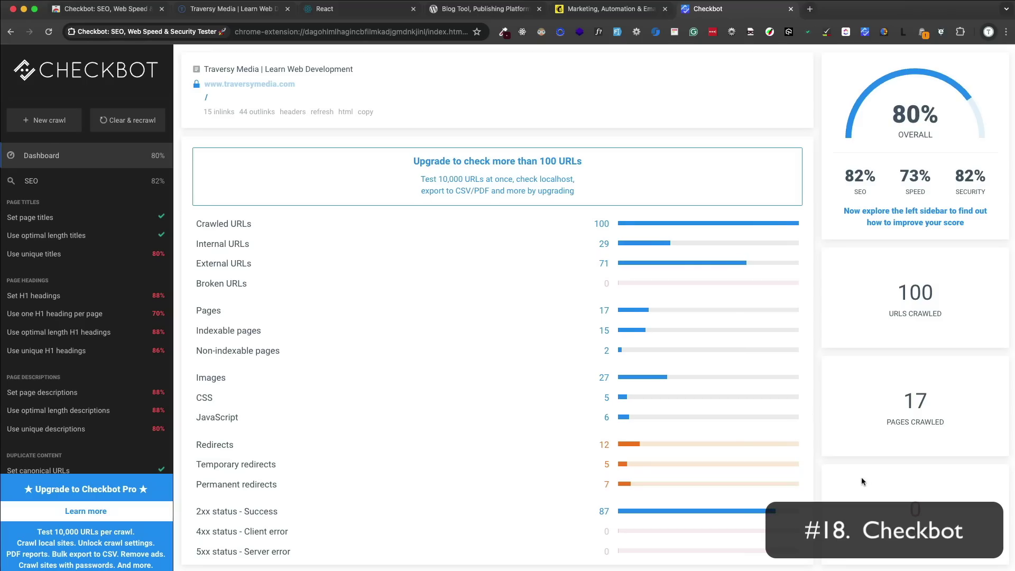
{"action": "scroll", "coordinate": [684, 430], "scroll_direction": "down", "scroll_amount": 1}
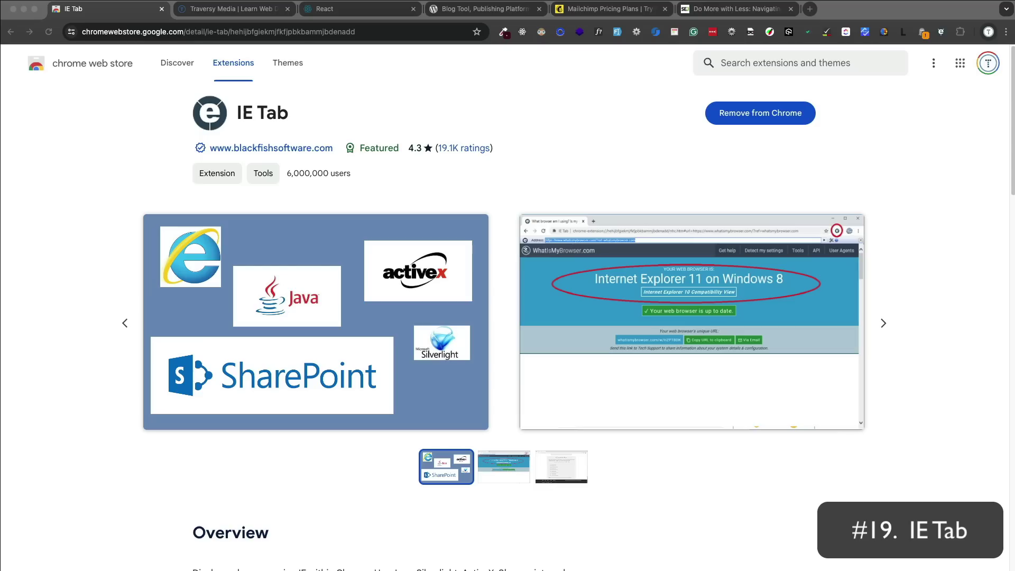
Reopen the Traversy Media site in IE Tab rendered as Internet Explorer 9.
{"action": "left_click", "coordinate": [267, 12]}
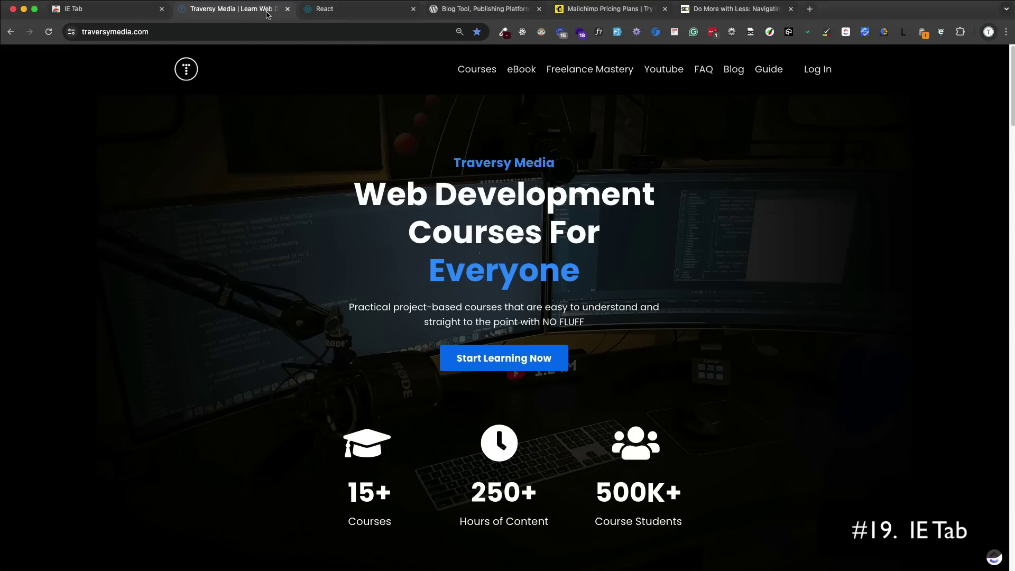
{"action": "left_click", "coordinate": [941, 32]}
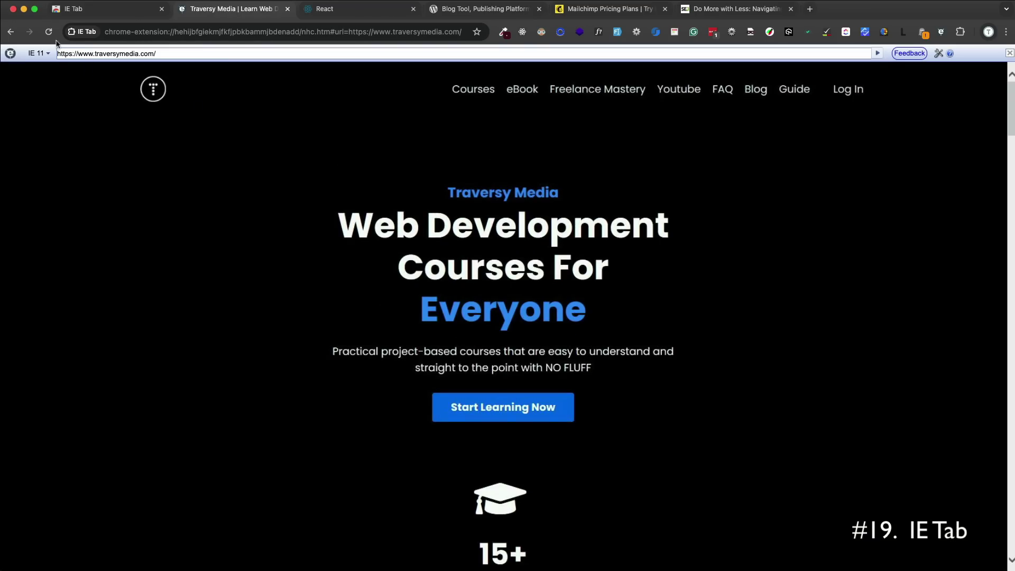
{"action": "left_click", "coordinate": [44, 53]}
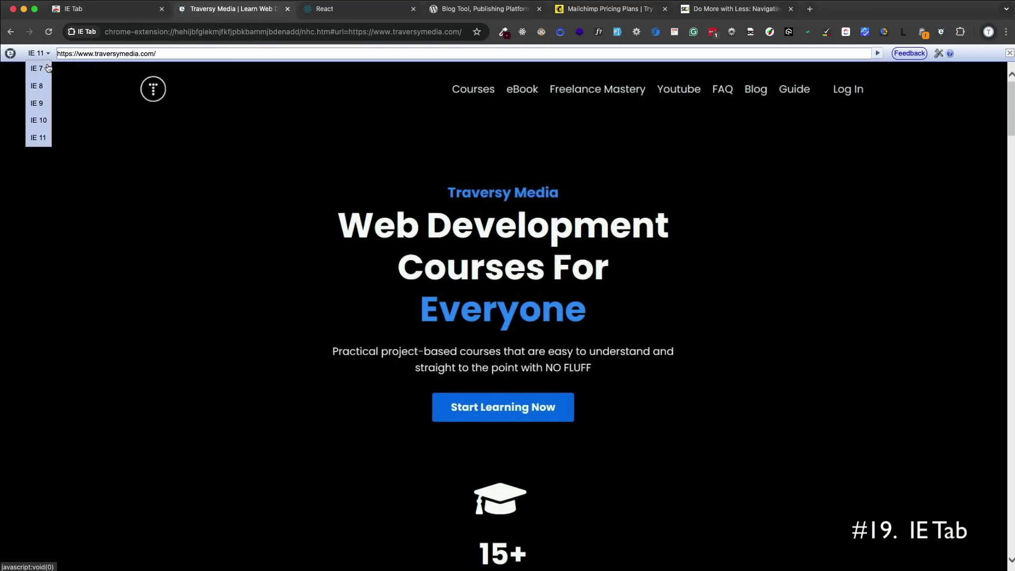
{"action": "left_click", "coordinate": [46, 103]}
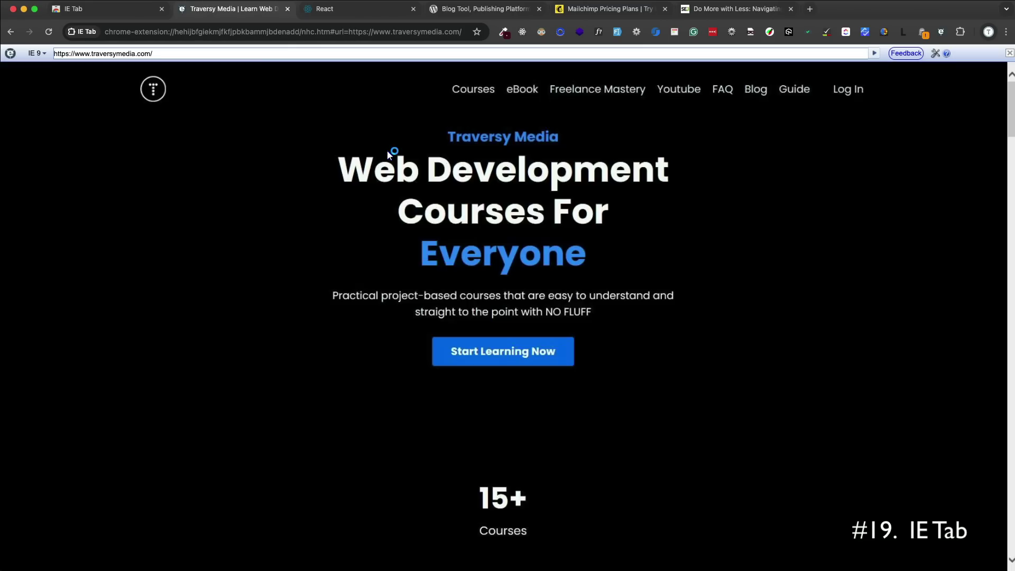
{"action": "scroll", "coordinate": [322, 138], "scroll_direction": "down", "scroll_amount": 1}
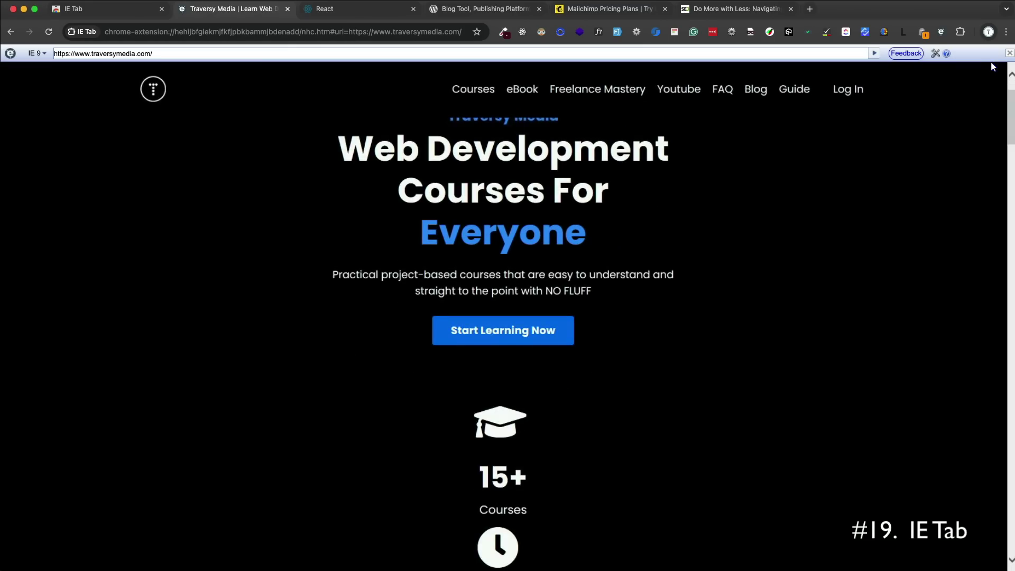
{"action": "scroll", "coordinate": [932, 115], "scroll_direction": "down", "scroll_amount": 20}
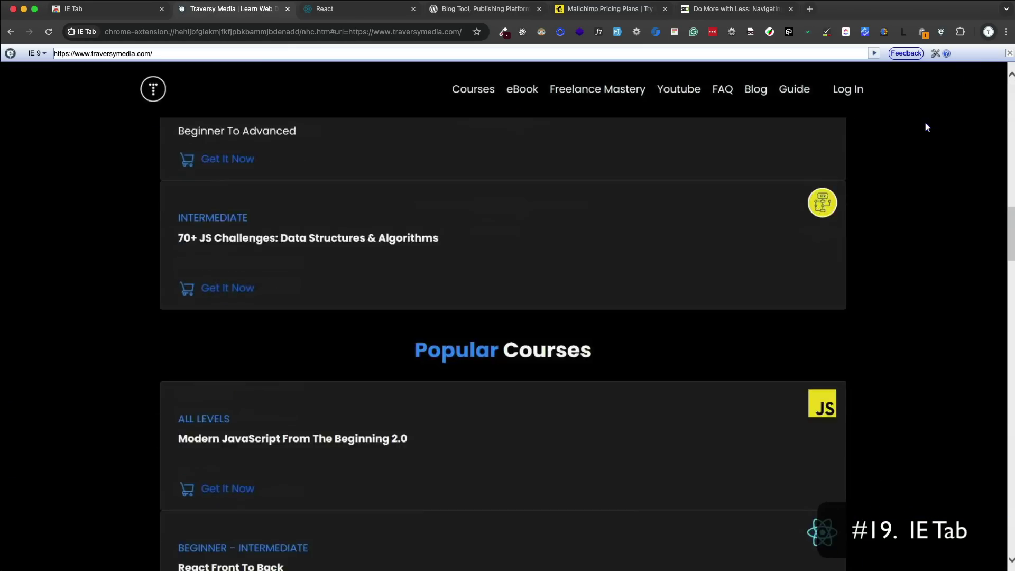
{"action": "scroll", "coordinate": [925, 122], "scroll_direction": "up", "scroll_amount": 20}
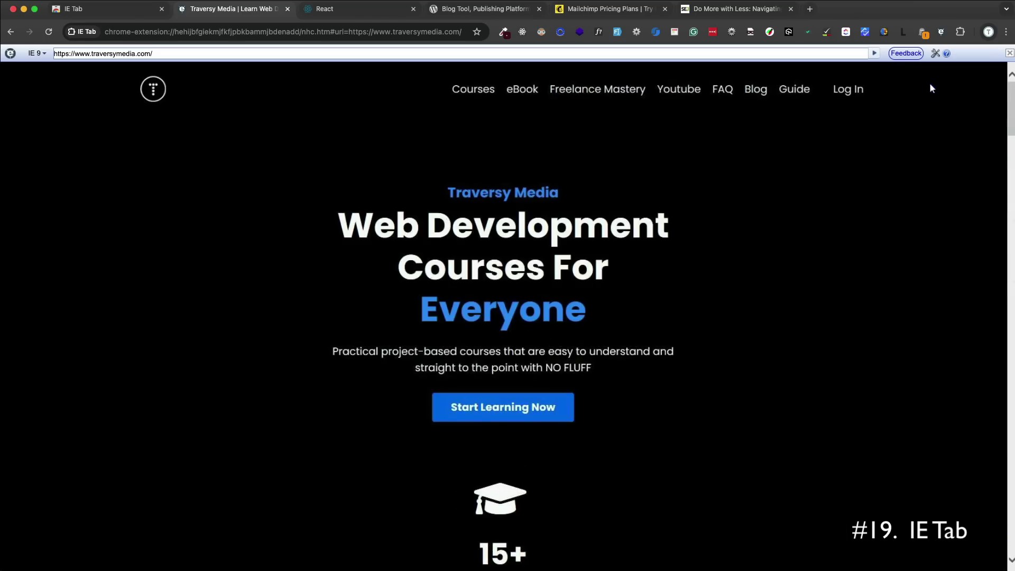
Open the IE Tab options page and look through its settings.
{"action": "left_click", "coordinate": [935, 53]}
{"action": "scroll", "coordinate": [693, 205], "scroll_direction": "down", "scroll_amount": 10}
{"action": "scroll", "coordinate": [698, 207], "scroll_direction": "down", "scroll_amount": 6}
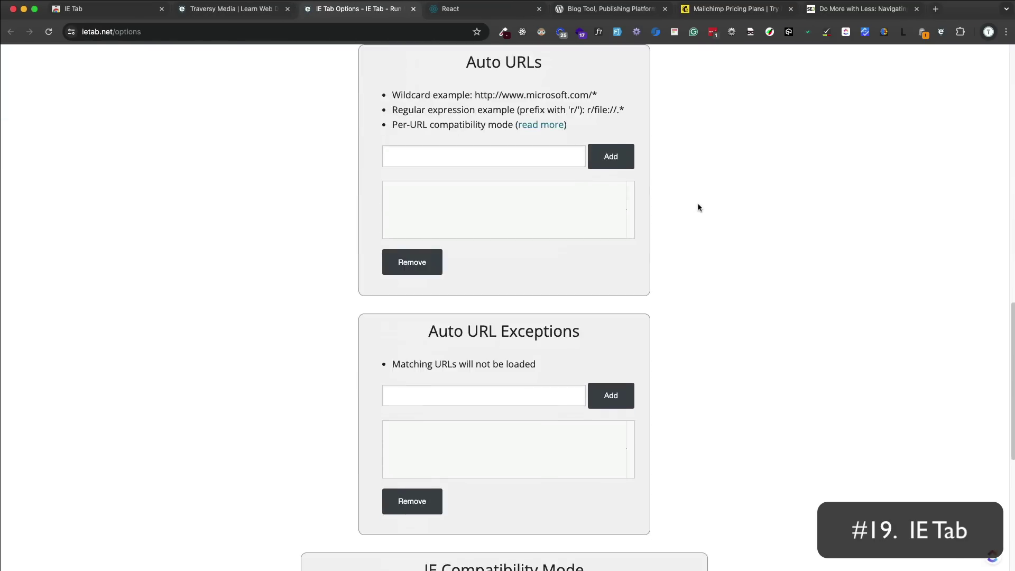
{"action": "scroll", "coordinate": [698, 207], "scroll_direction": "down", "scroll_amount": 5}
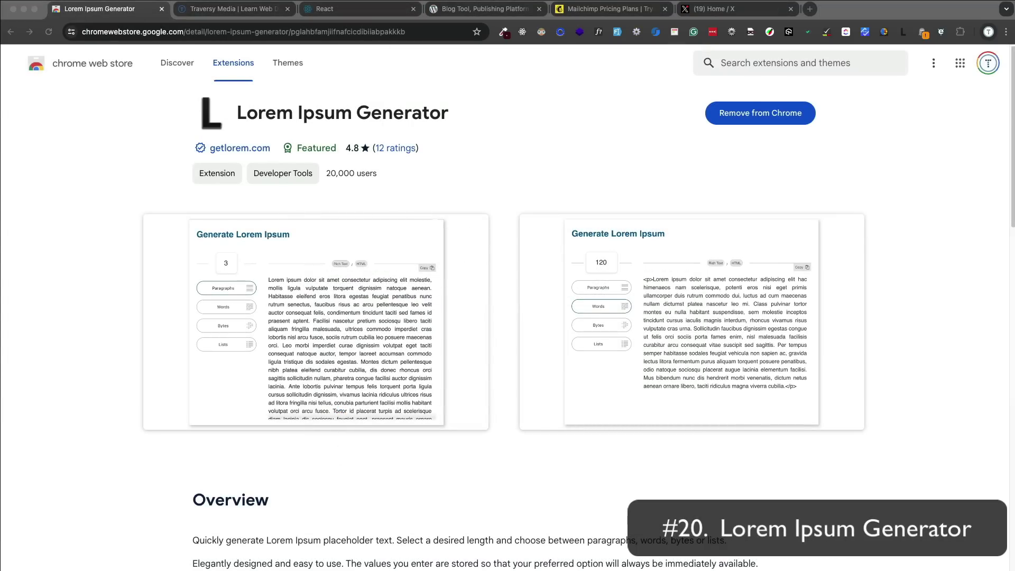
On the X tab, generate two lorem ipsum paragraphs with the Lorem Ipsum Generator.
{"action": "left_click", "coordinate": [726, 10]}
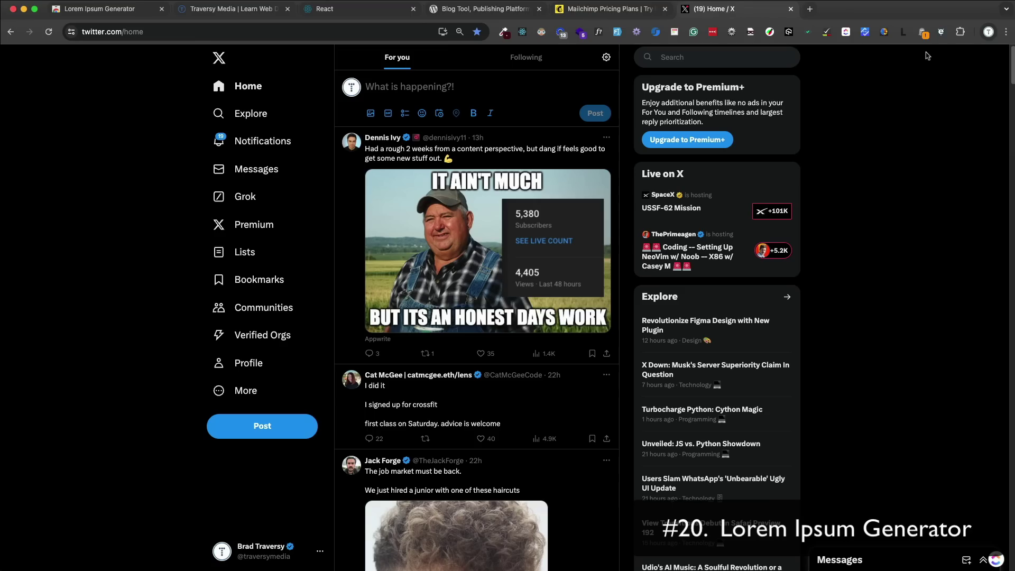
{"action": "left_click", "coordinate": [903, 32]}
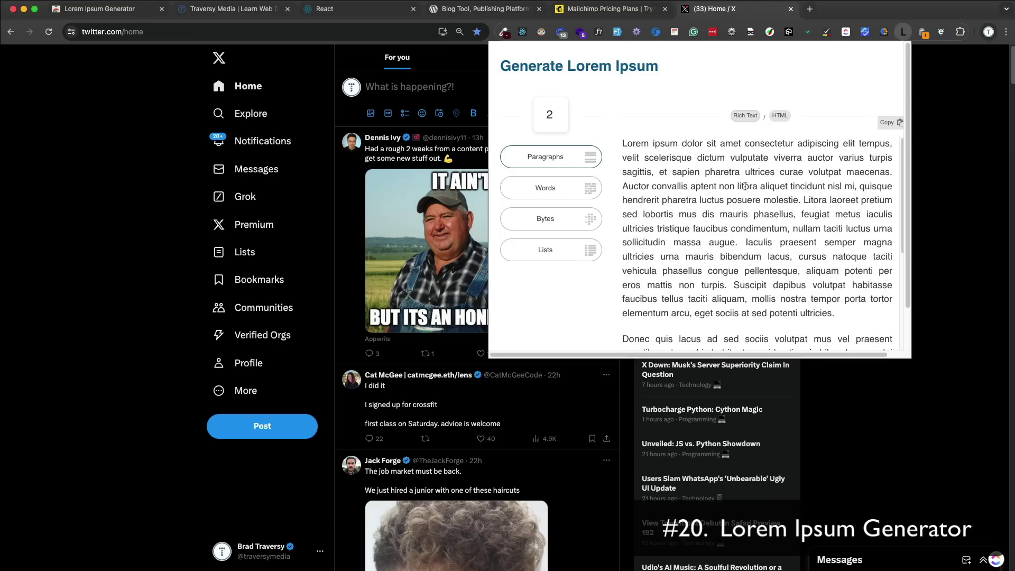
{"action": "left_click", "coordinate": [559, 112]}
{"action": "left_click", "coordinate": [559, 117]}
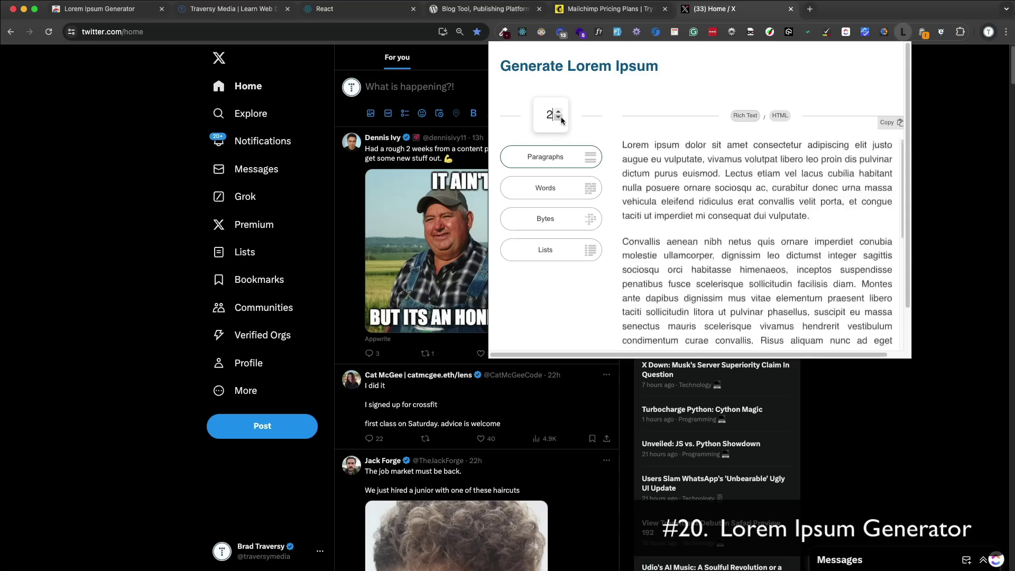
{"action": "left_click", "coordinate": [549, 157]}
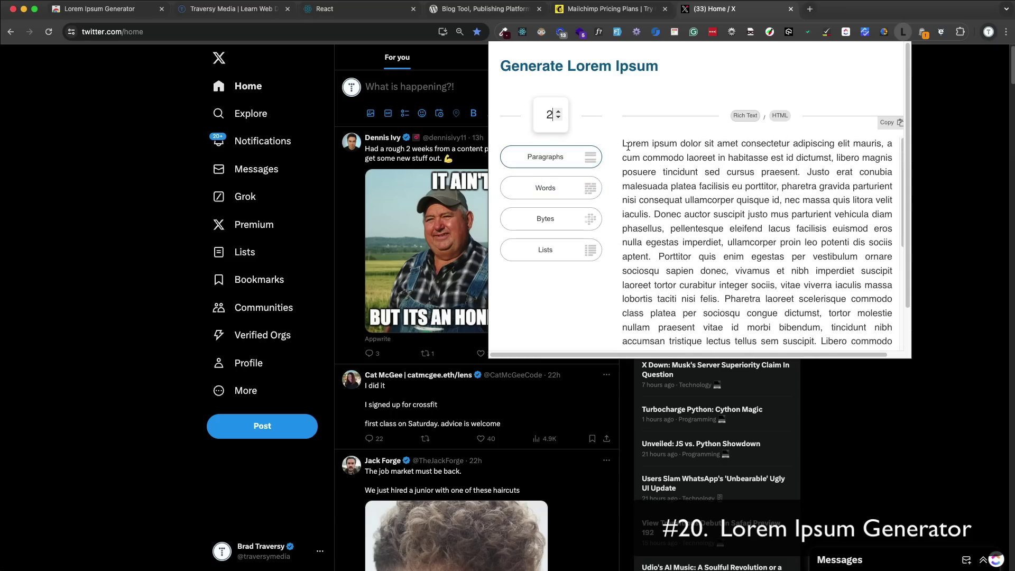
{"action": "left_click", "coordinate": [592, 189]}
{"action": "left_click", "coordinate": [592, 158]}
{"action": "scroll", "coordinate": [898, 124], "scroll_direction": "down", "scroll_amount": 2}
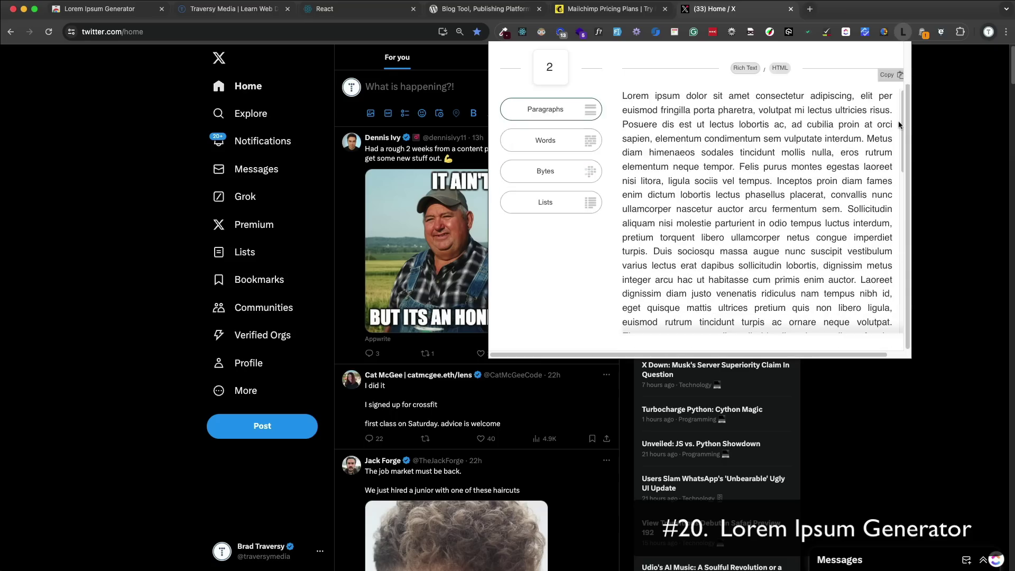
Paste the two generated paragraphs into a new post on the X home feed.
{"action": "left_click", "coordinate": [450, 92]}
{"action": "left_click", "coordinate": [421, 90]}
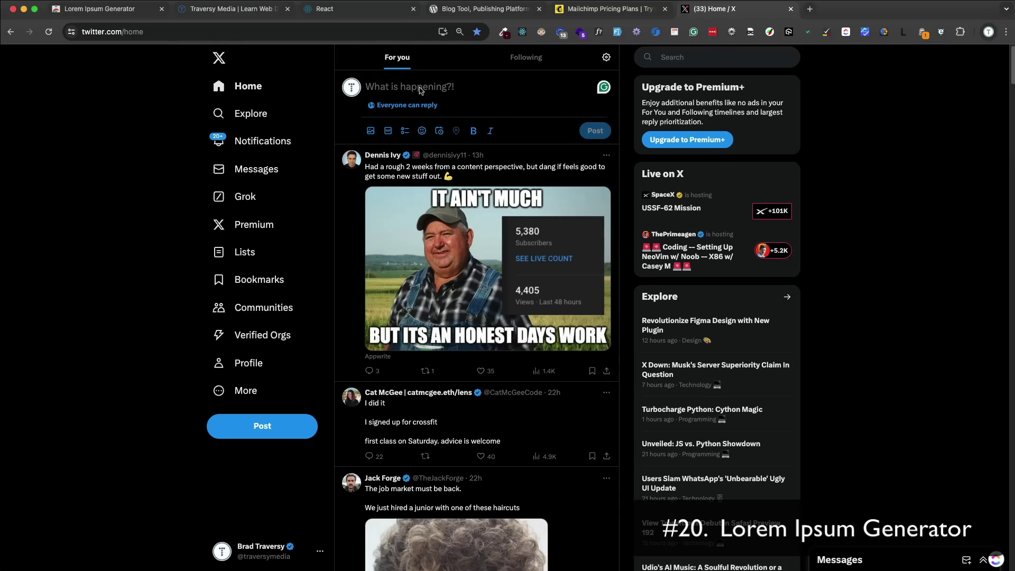
{"action": "key", "text": "super+v"}
{"action": "scroll", "coordinate": [581, 166], "scroll_direction": "up", "scroll_amount": 5}
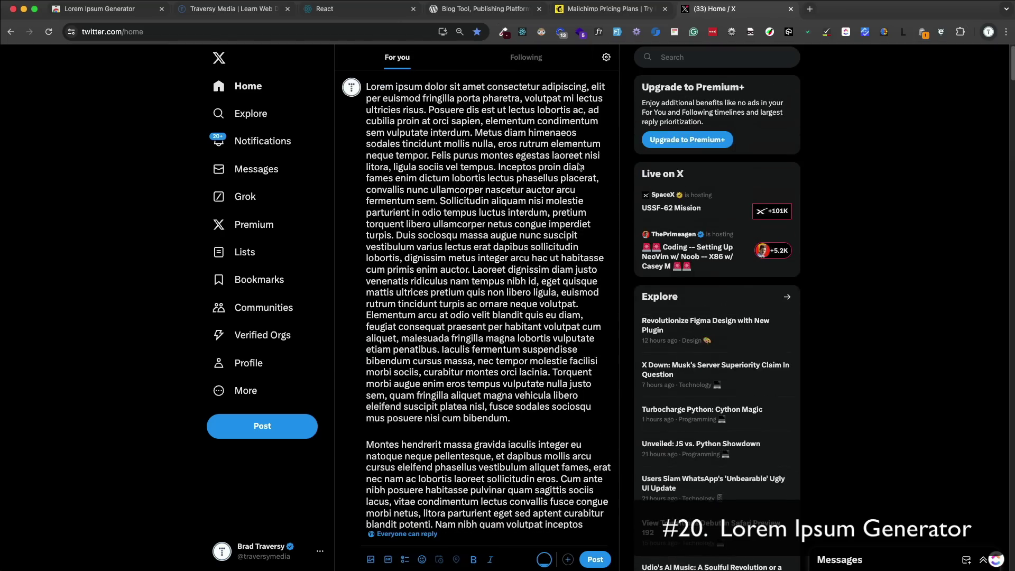